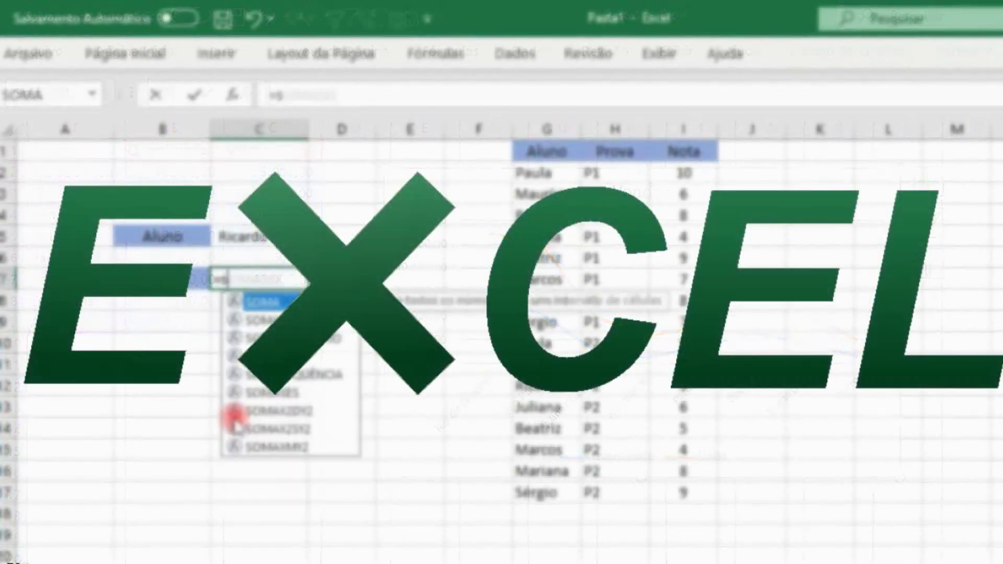
Build a SOMASE formula in the Média cell C7 using range G2:G17, criterion C5 and the Nota values as the sum range
{"action": "type", "text": "OMASE("}
{"action": "left_click_drag", "start_coordinate": [543, 173], "coordinate": [544, 490]}
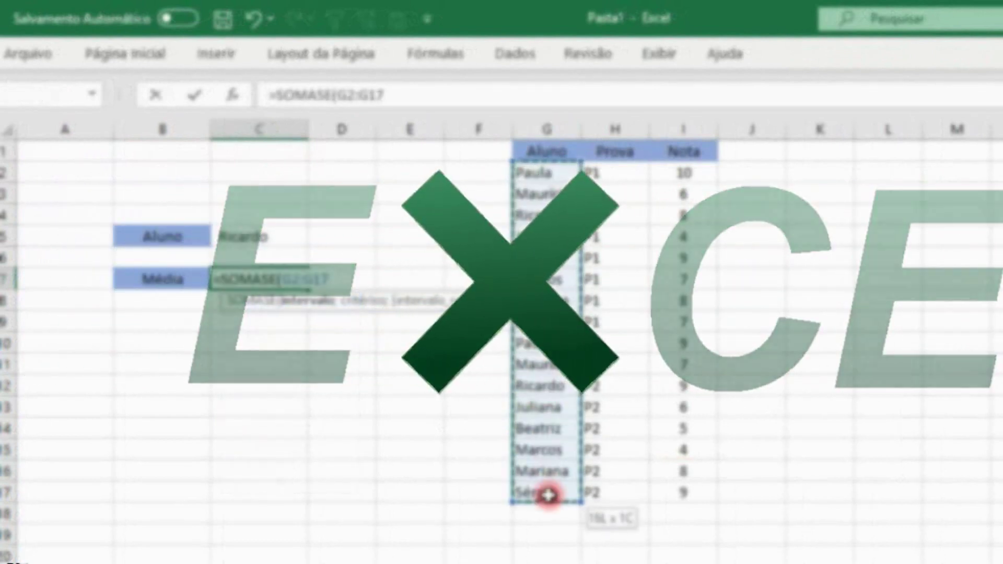
{"action": "type", "text": ";"}
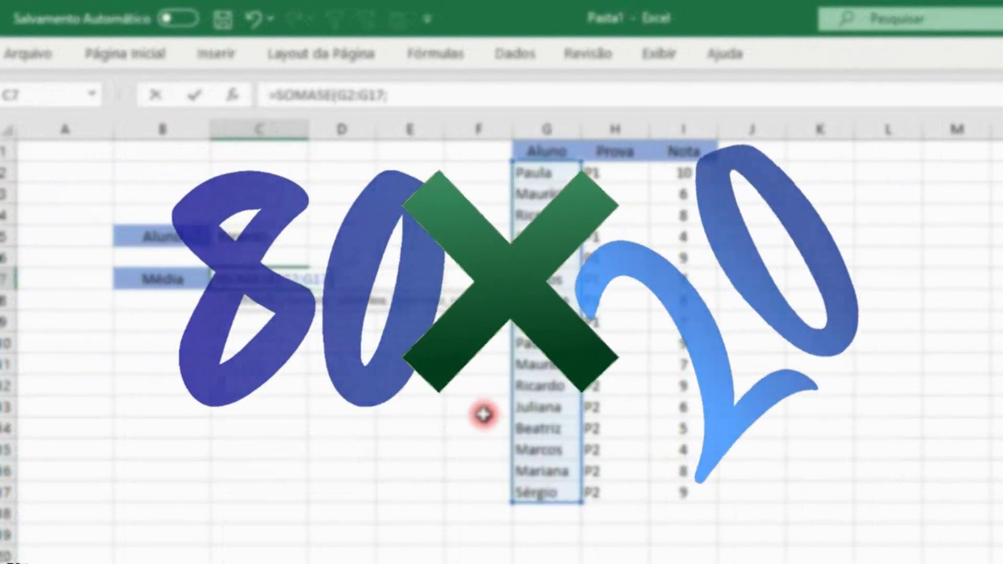
{"action": "left_click", "coordinate": [270, 231]}
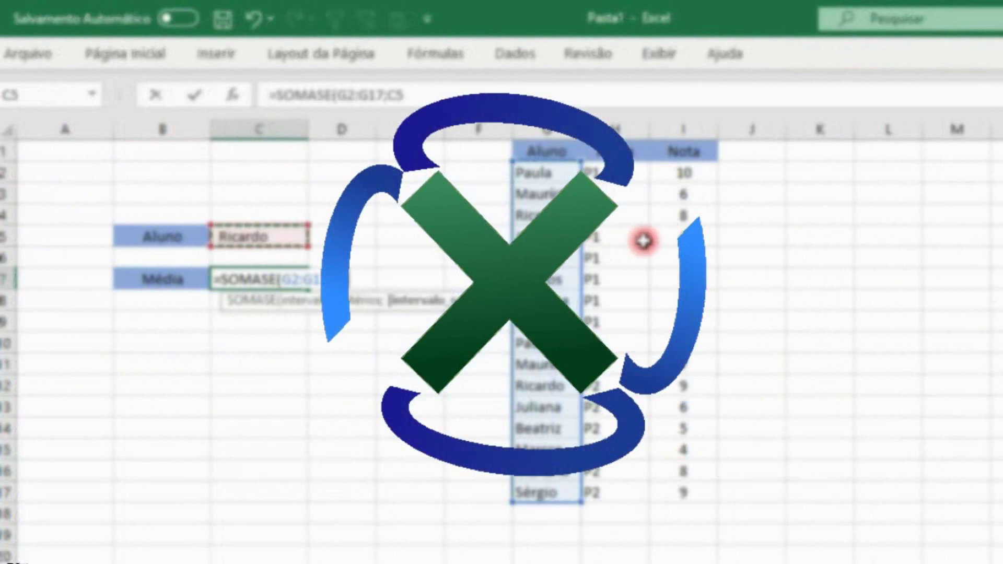
{"action": "type", "text": ";"}
{"action": "left_click_drag", "start_coordinate": [685, 172], "coordinate": [668, 441]}
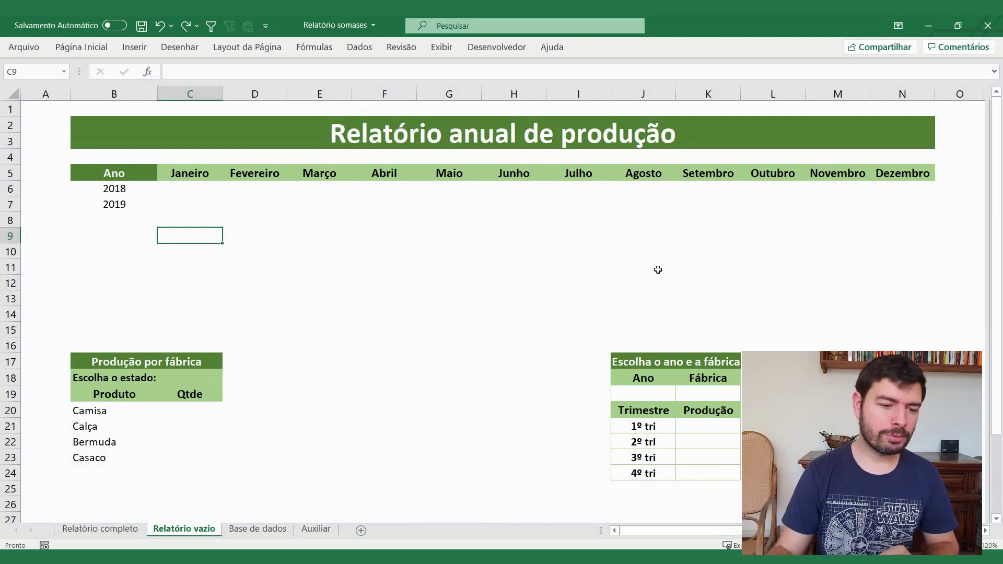
Examine the Base de dados sheet and the Janeiro heading of the empty report, ending on cell C6
{"action": "left_click", "coordinate": [173, 190]}
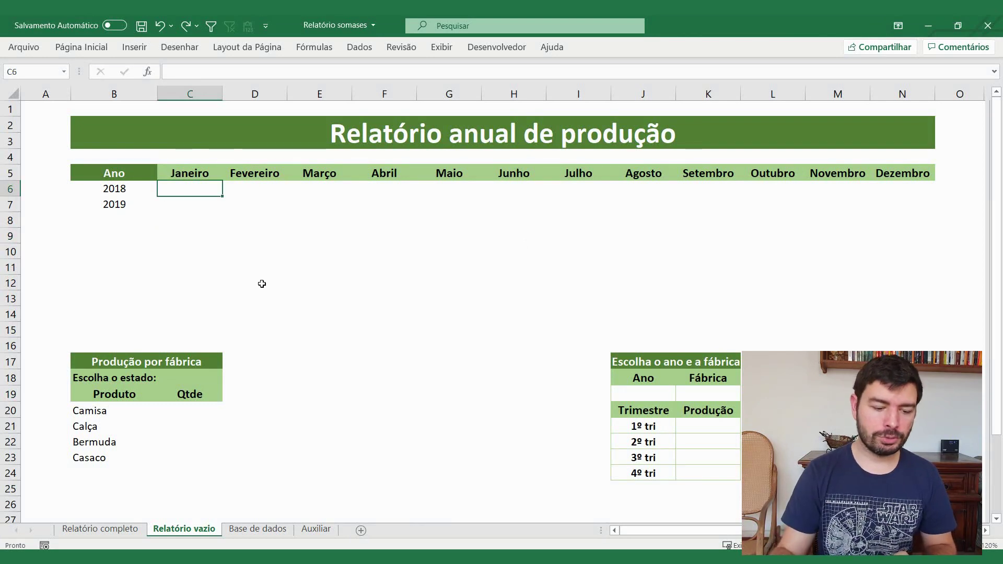
{"action": "left_click", "coordinate": [260, 528]}
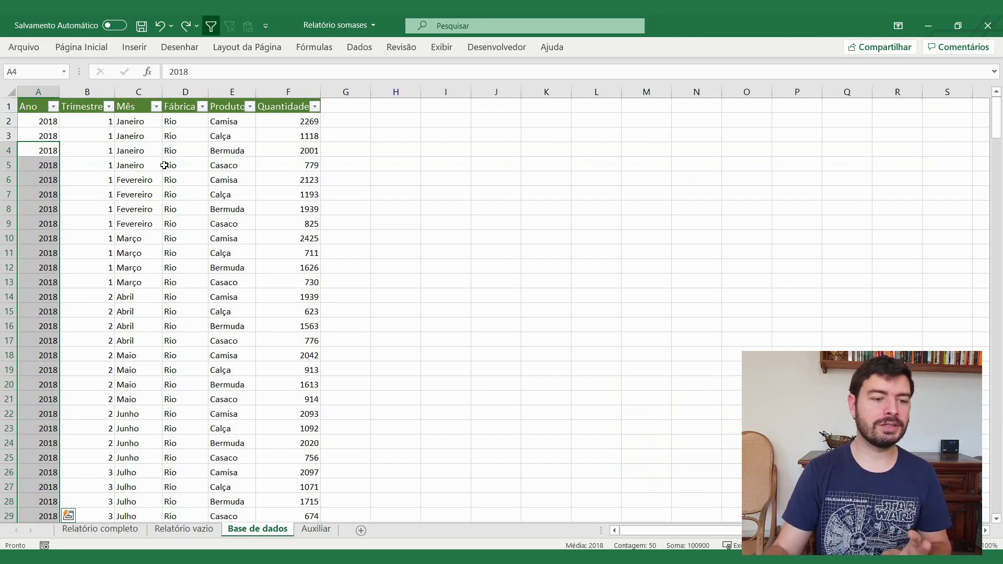
{"action": "left_click", "coordinate": [180, 529]}
{"action": "left_click", "coordinate": [202, 172]}
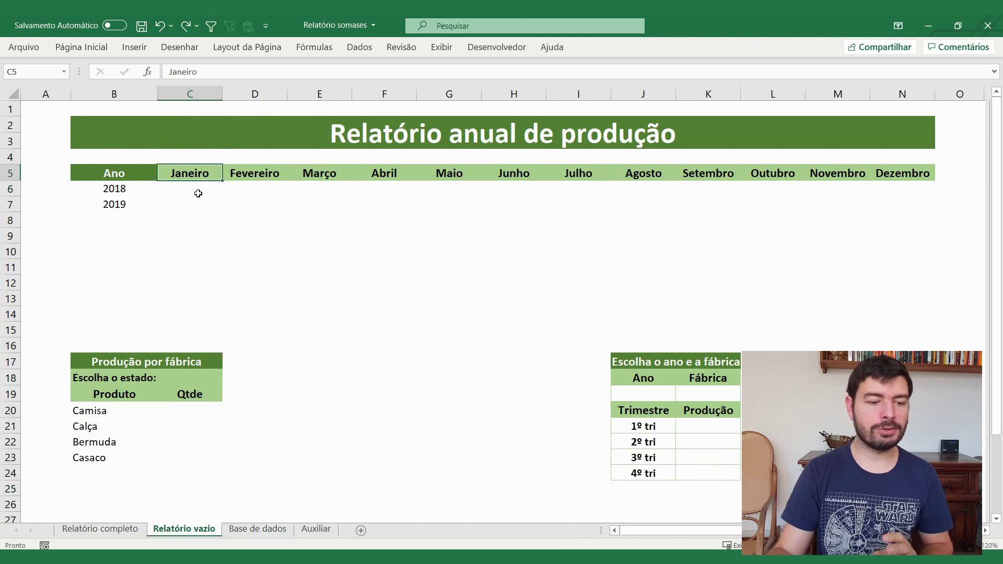
{"action": "left_click", "coordinate": [198, 194]}
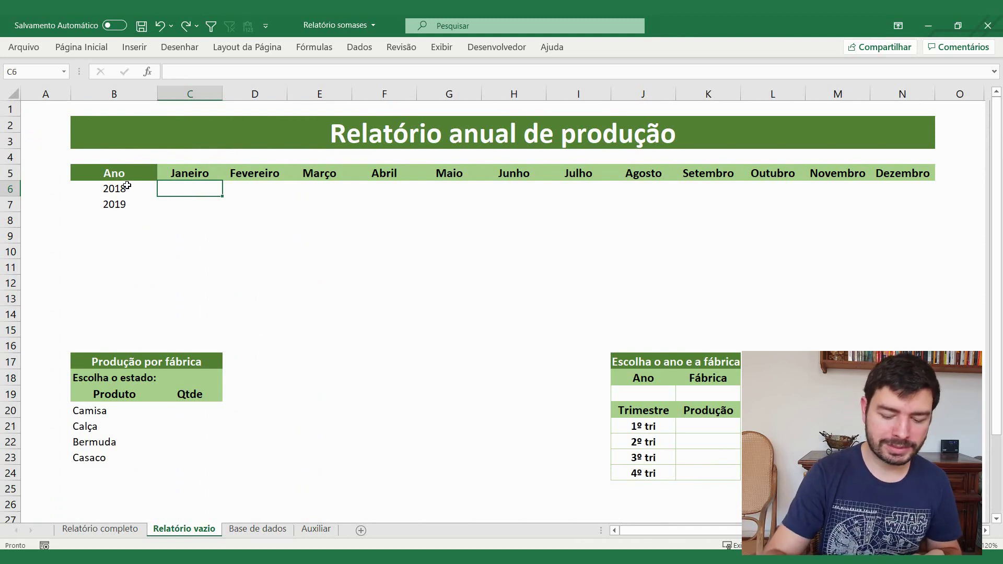
Start a SOMASES formula in C6 with column F of Base de dados as the sum range
{"action": "type", "text": "=somases"}
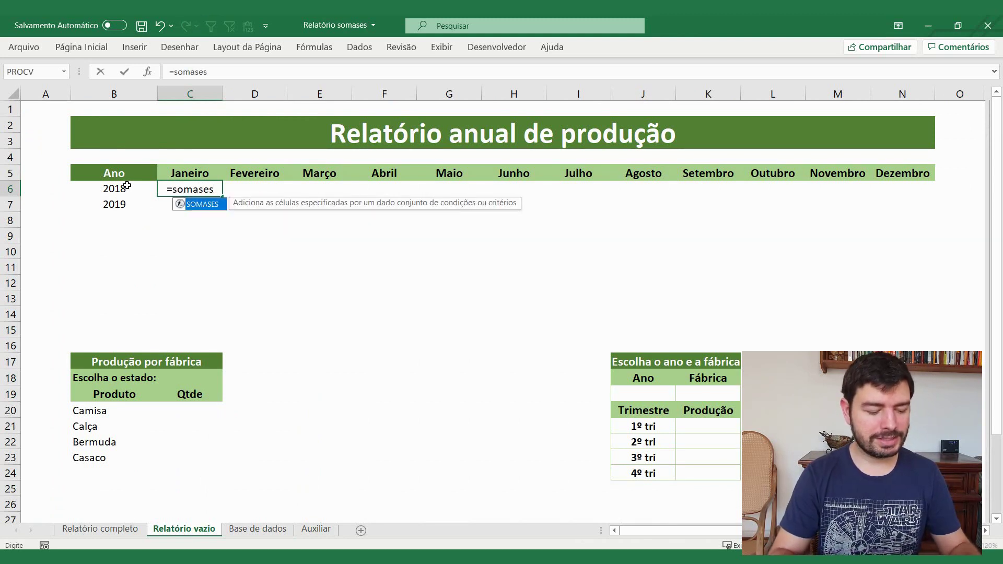
{"action": "key", "text": "Tab"}
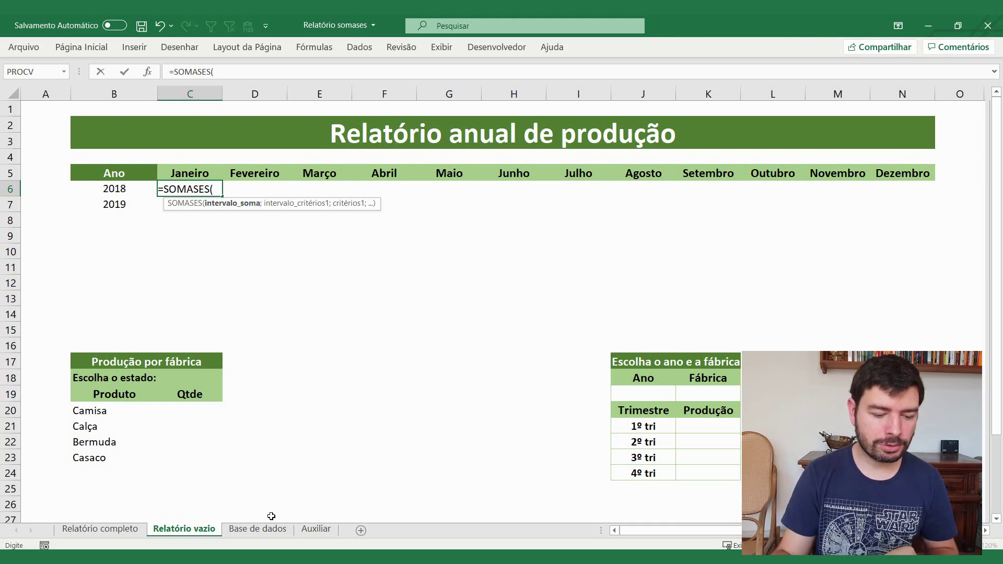
{"action": "left_click", "coordinate": [258, 528]}
{"action": "left_click", "coordinate": [304, 92]}
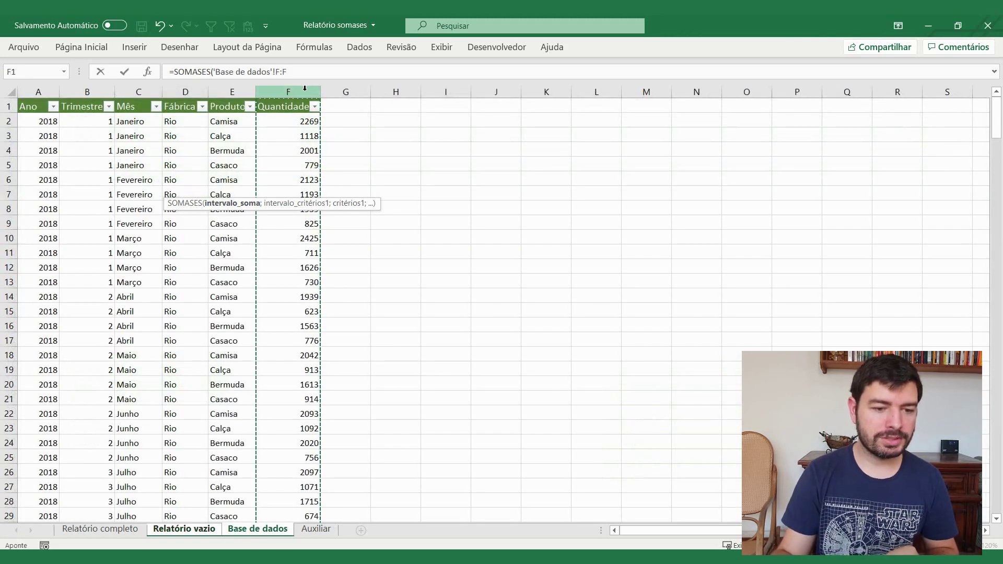
{"action": "type", "text": ";"}
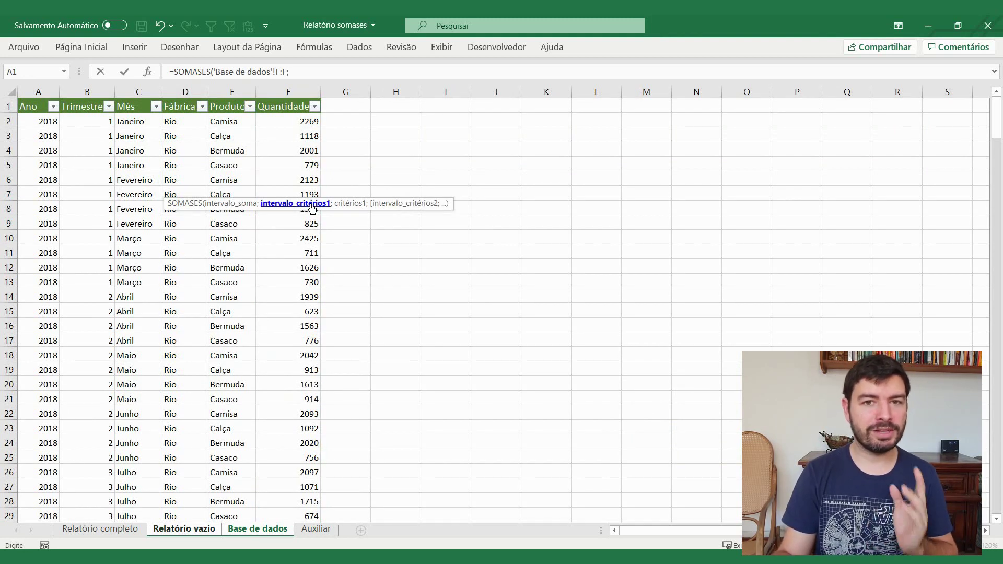
Add column C (Mês) of Base de dados as the first criteria range, with Relatório vazio cell C5 as its criterion
{"action": "left_click", "coordinate": [141, 92]}
{"action": "type", "text": ";"}
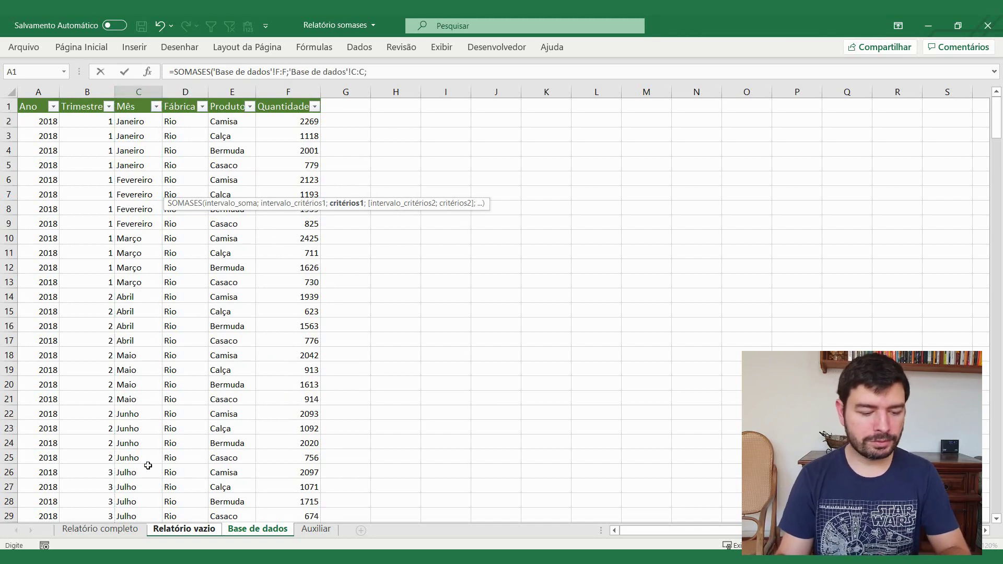
{"action": "left_click", "coordinate": [191, 530]}
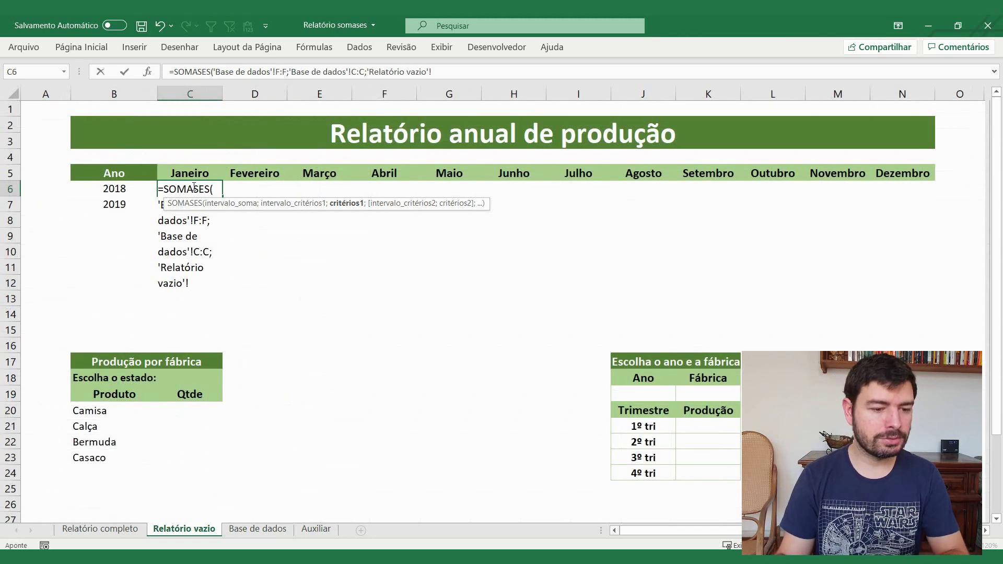
{"action": "left_click", "coordinate": [188, 173]}
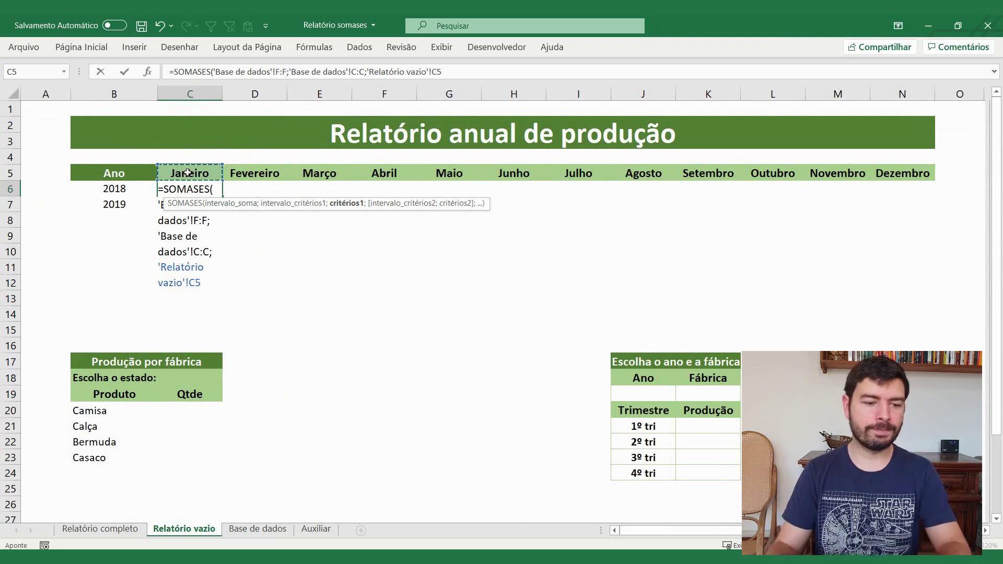
{"action": "type", "text": ";"}
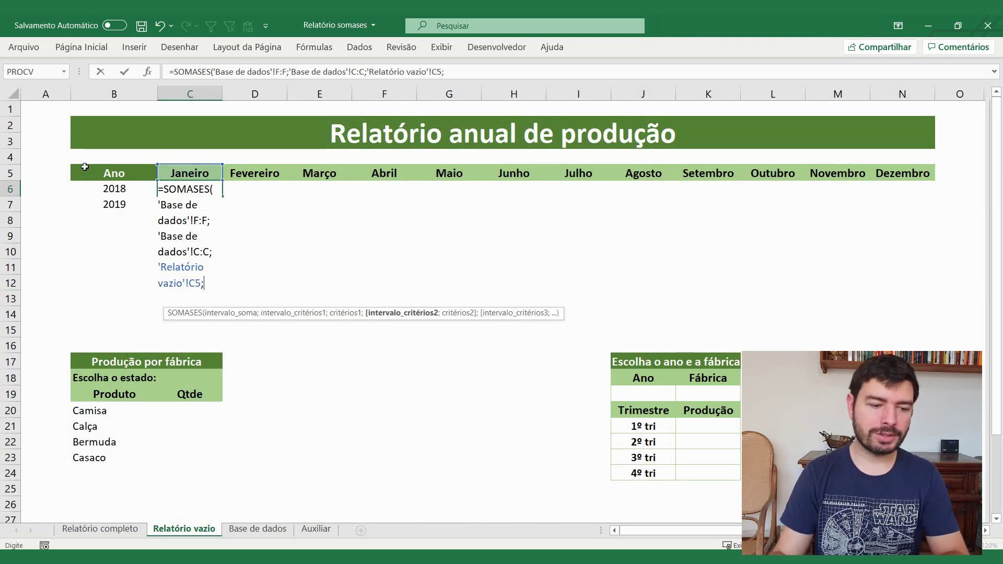
Add column A (Ano) of Base de dados as the second criteria range with B6 as its criterion, and complete the formula
{"action": "left_click", "coordinate": [258, 528]}
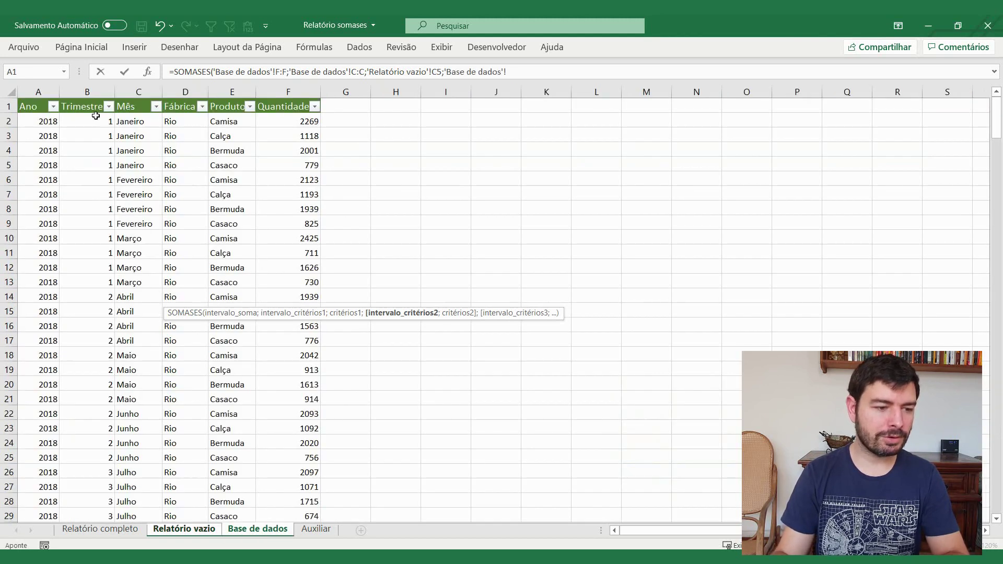
{"action": "left_click", "coordinate": [37, 94]}
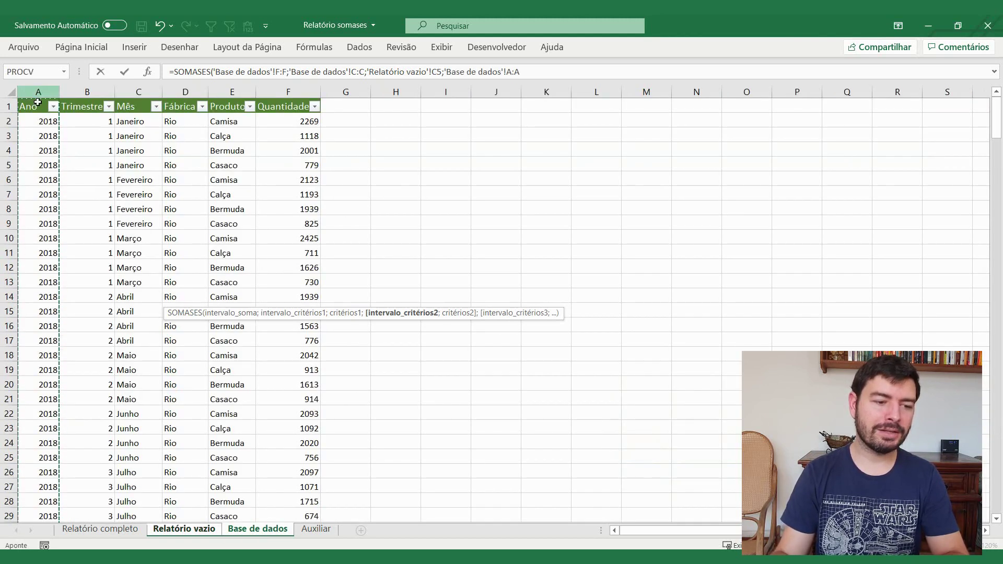
{"action": "type", "text": ";"}
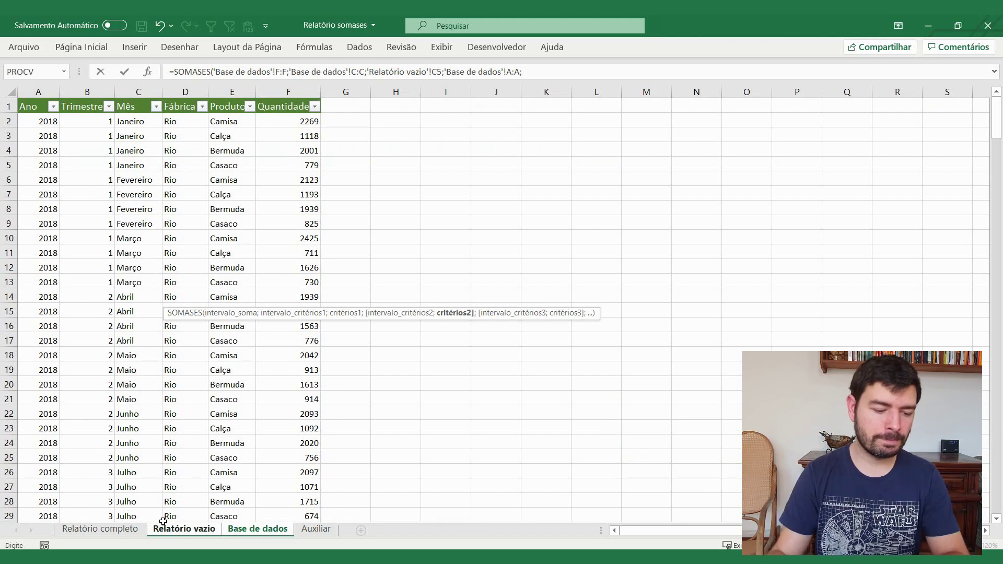
{"action": "left_click", "coordinate": [183, 529]}
{"action": "left_click", "coordinate": [126, 188]}
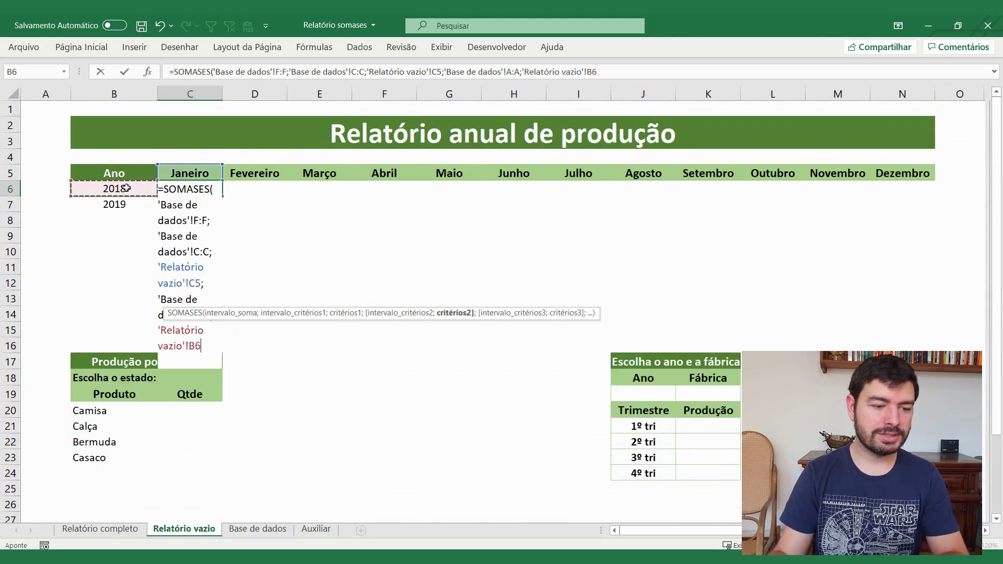
{"action": "type", "text": ")"}
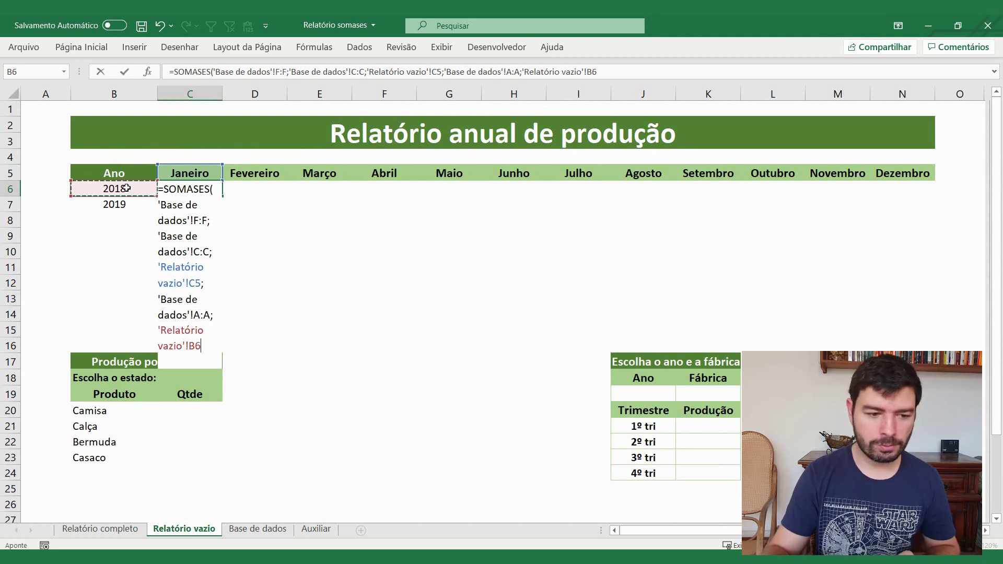
{"action": "key", "text": "Return"}
Try to fill the C6 formula across the 2018 row through Dezembro
{"action": "left_click", "coordinate": [215, 191]}
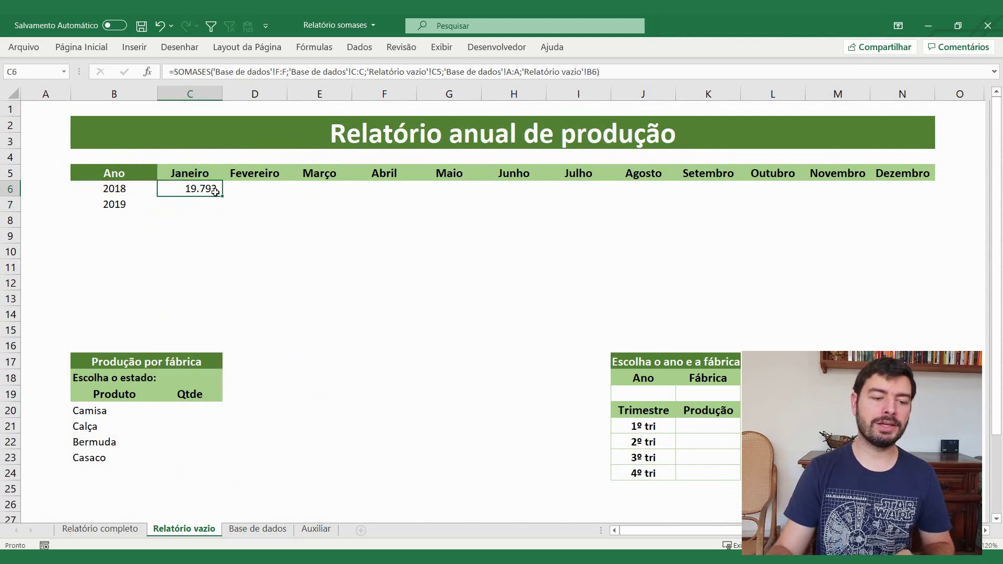
{"action": "left_click", "coordinate": [128, 188]}
{"action": "left_click", "coordinate": [202, 189]}
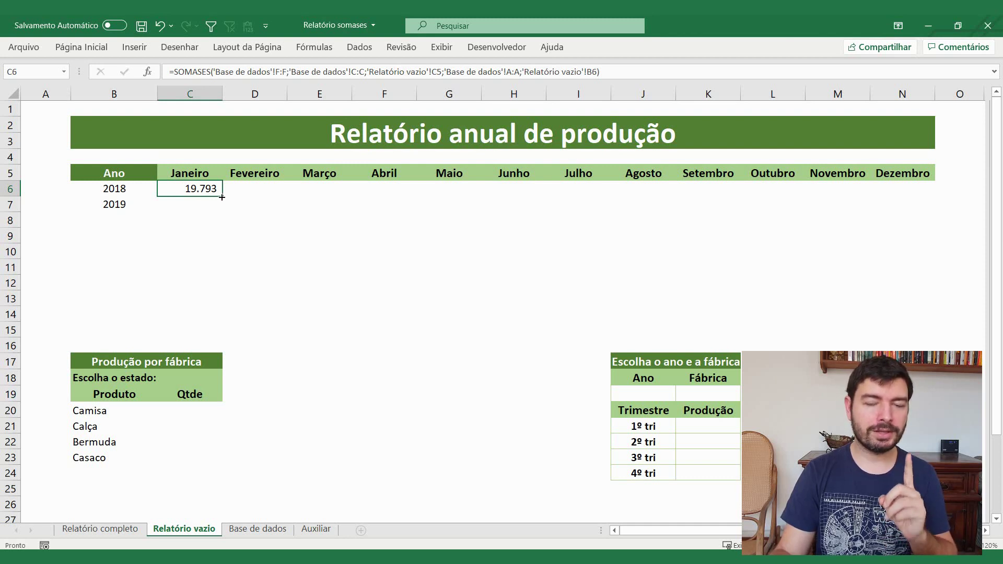
{"action": "left_click_drag", "start_coordinate": [222, 198], "coordinate": [920, 197]}
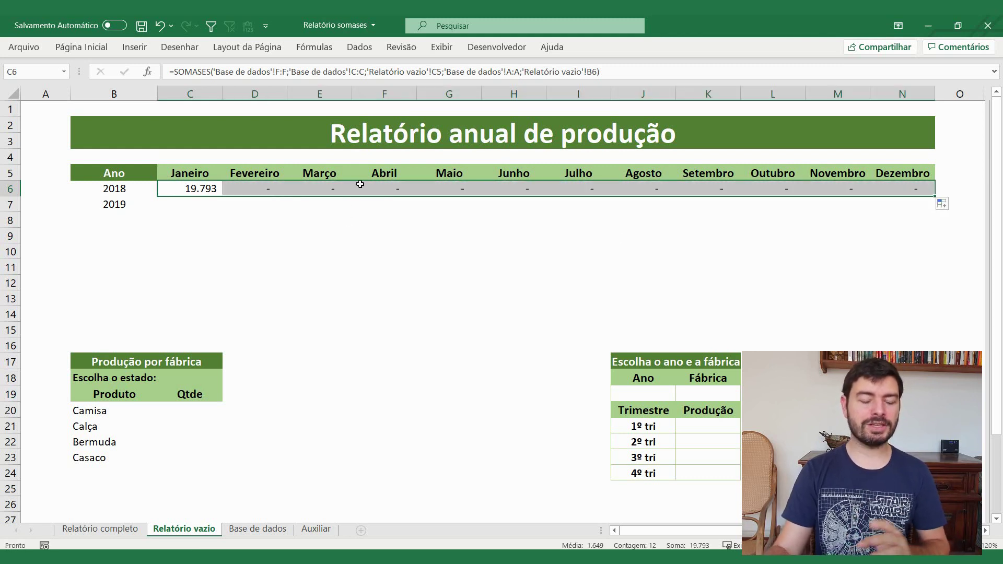
Compare the column references in the C6 and D6 formulas with the Quantidade column of Base de dados
{"action": "left_click", "coordinate": [195, 186]}
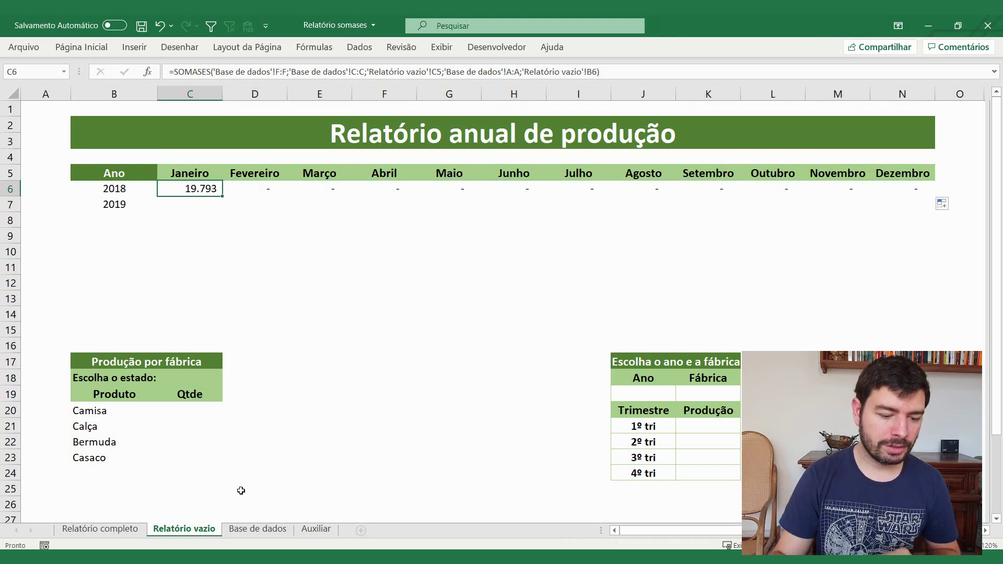
{"action": "left_click", "coordinate": [256, 529]}
{"action": "left_click", "coordinate": [287, 93]}
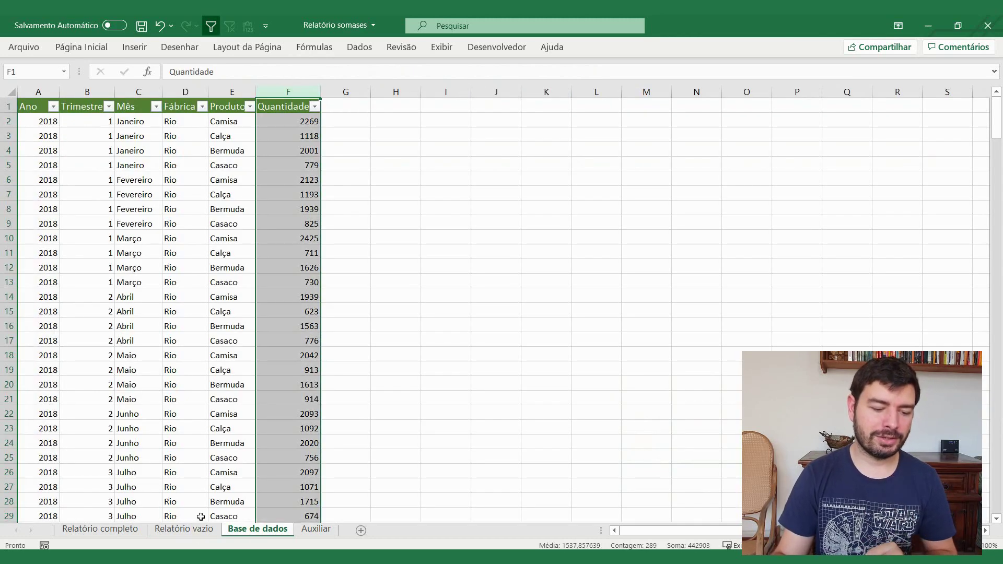
{"action": "left_click", "coordinate": [185, 528]}
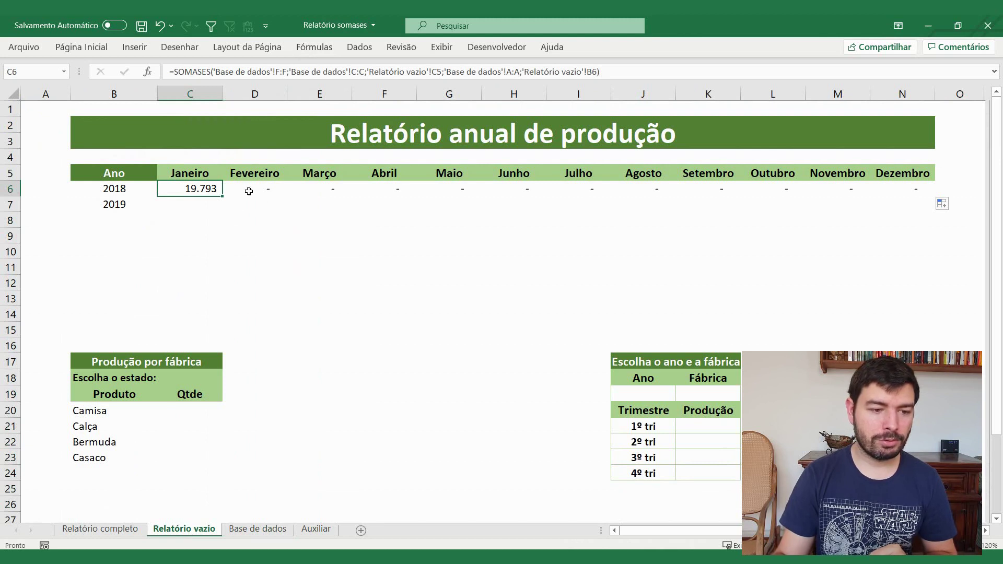
{"action": "left_click", "coordinate": [267, 186]}
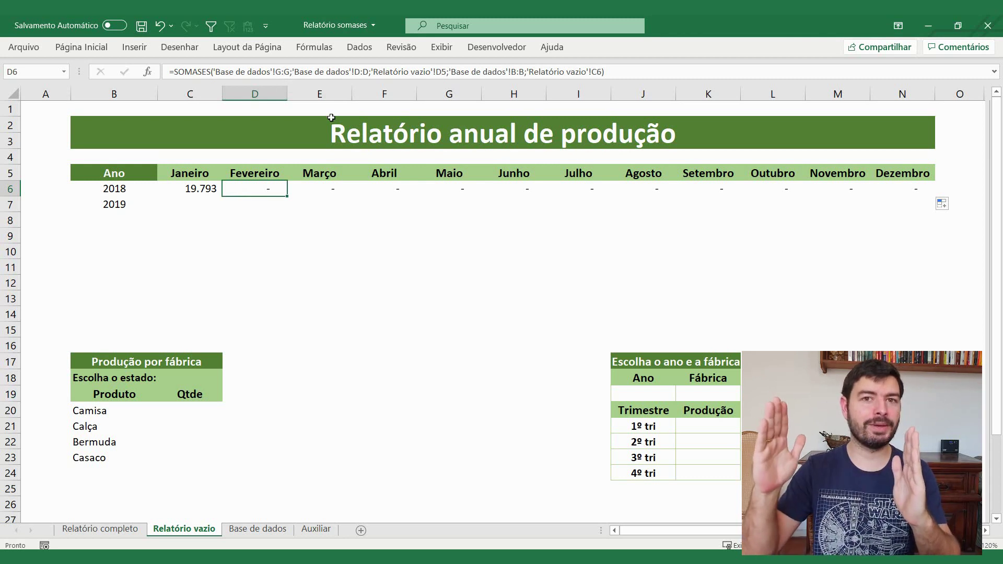
{"action": "left_click", "coordinate": [623, 69]}
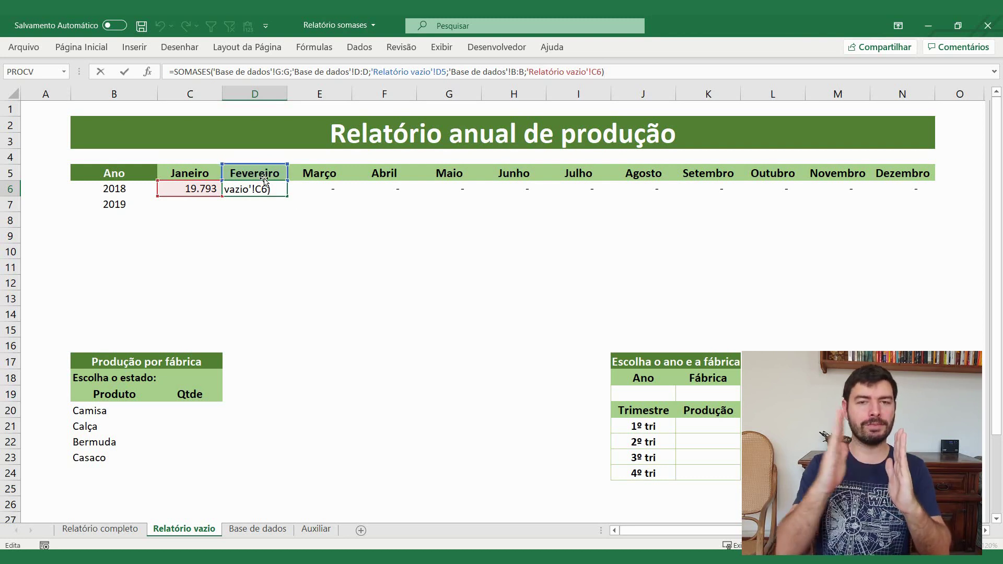
{"action": "key", "text": "ctrl+Return"}
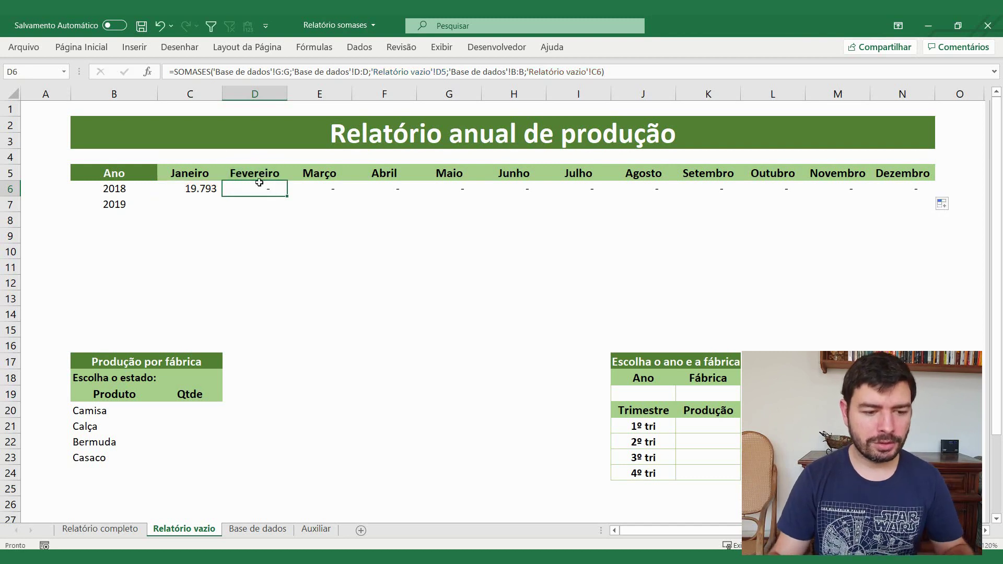
Clear the copied formulas from Fevereiro to Dezembro in the 2018 row, D6:N6
{"action": "left_click_drag", "start_coordinate": [259, 183], "coordinate": [865, 191]}
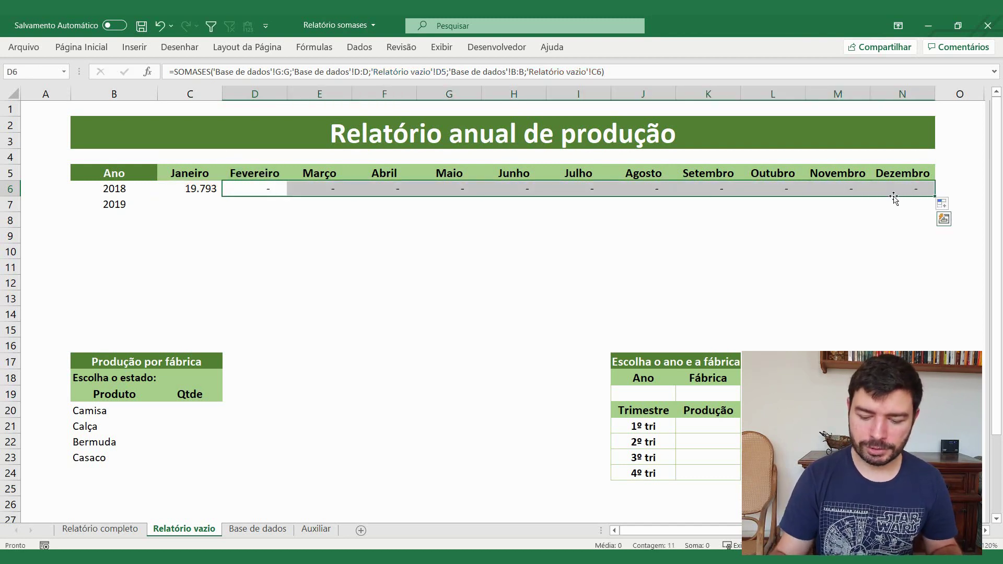
{"action": "key", "text": "Delete"}
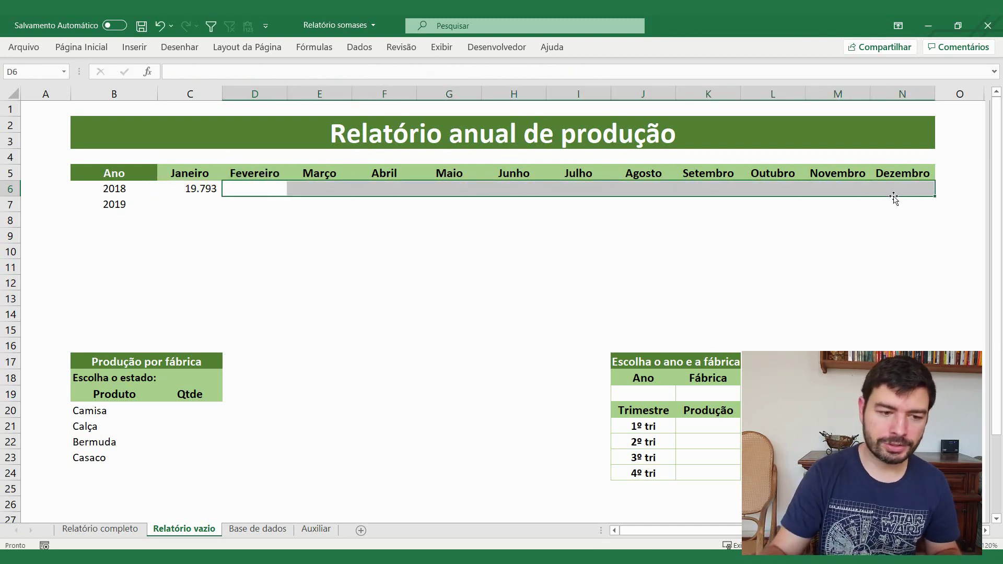
Lock the sum range and first criteria range in the C6 SOMASES formula as $F:$F and $C:$C
{"action": "left_click", "coordinate": [199, 189]}
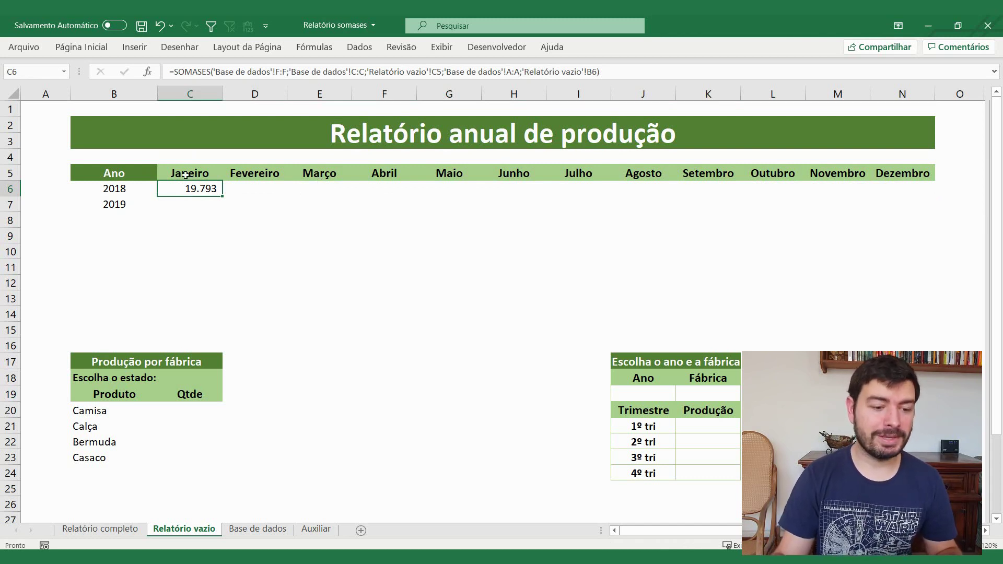
{"action": "left_click", "coordinate": [283, 73]}
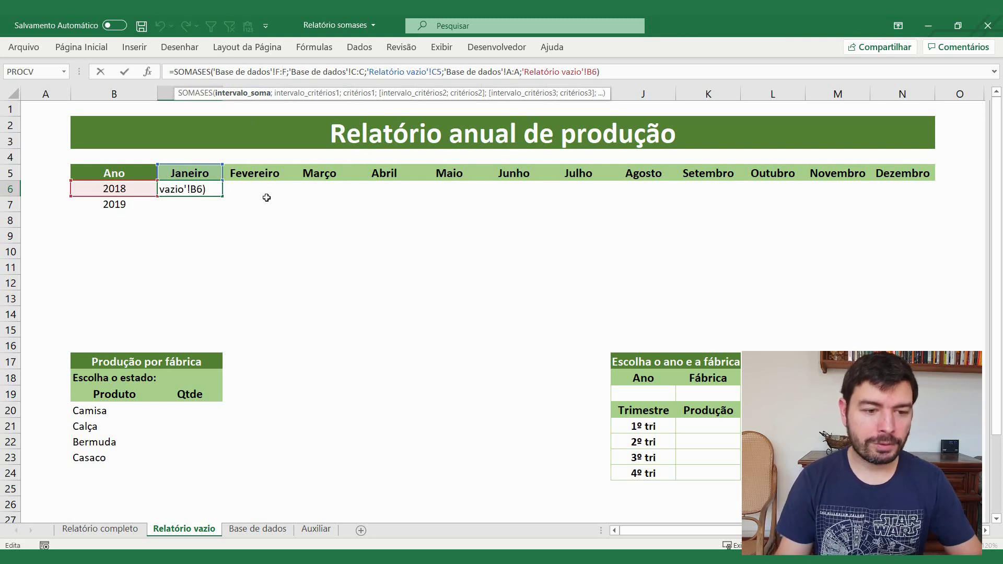
{"action": "key", "text": "F4"}
{"action": "left_click", "coordinate": [365, 72]}
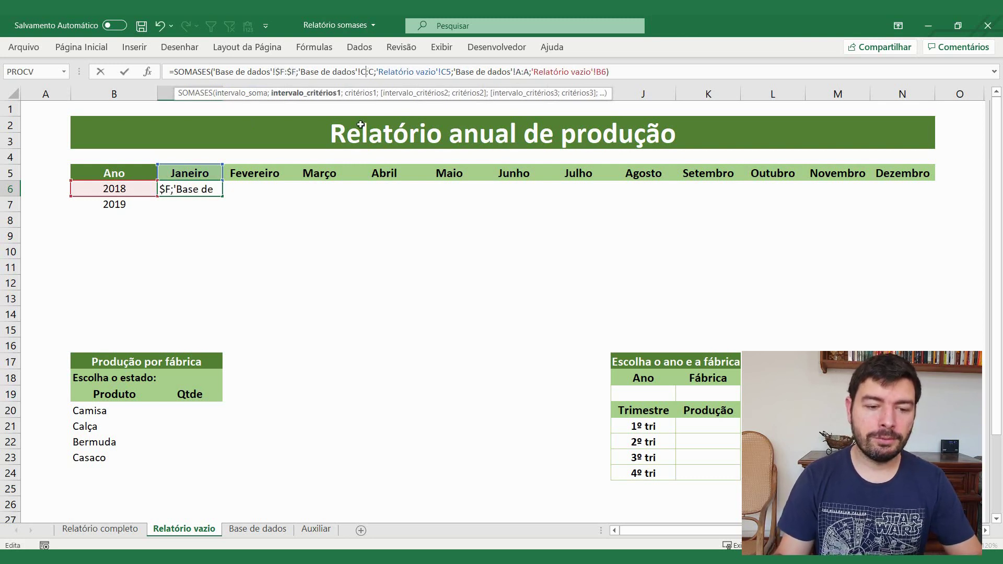
{"action": "key", "text": "F4"}
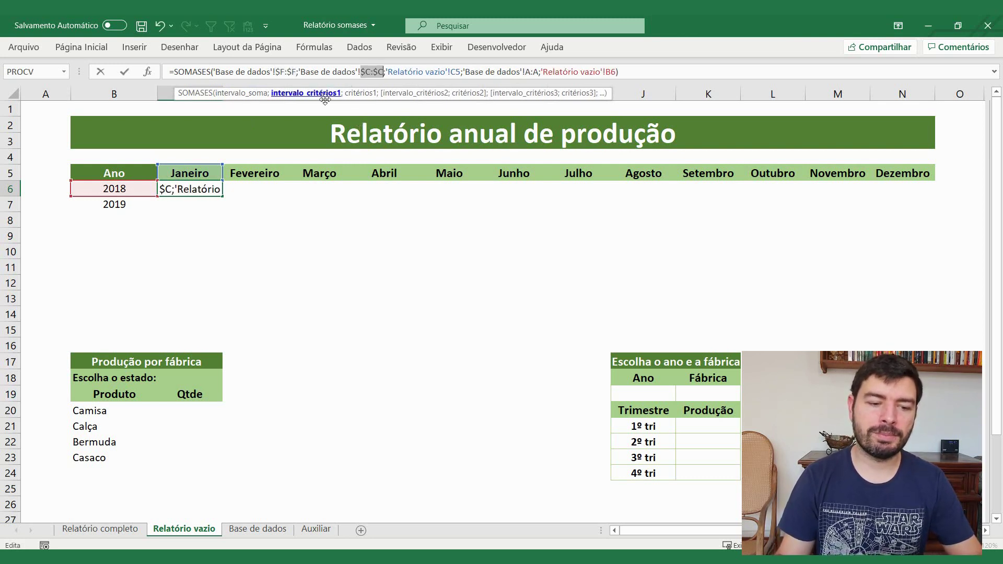
Lock only the row of the month criterion in the C6 formula, making it C$5
{"action": "left_click", "coordinate": [454, 72]}
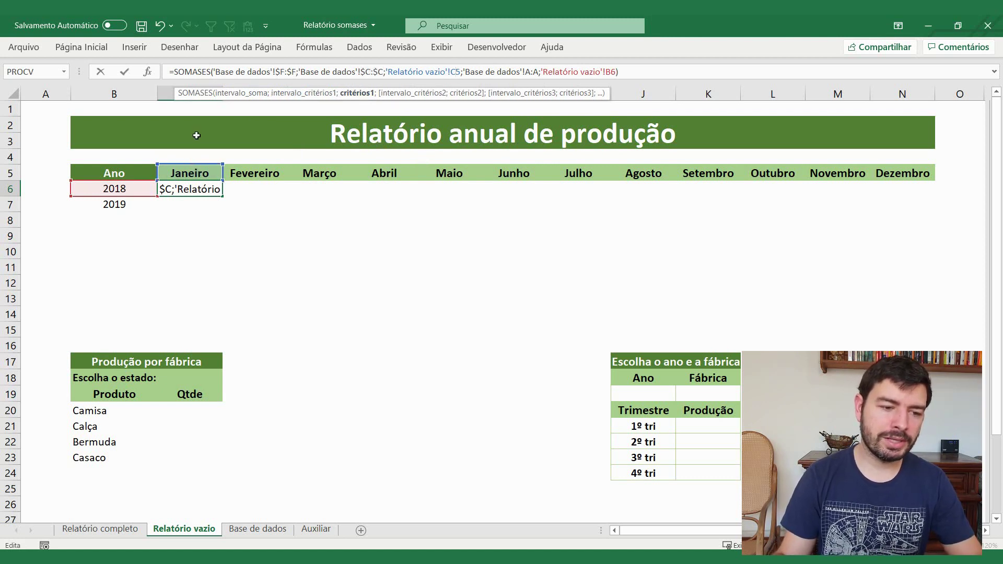
{"action": "left_click", "coordinate": [210, 98]}
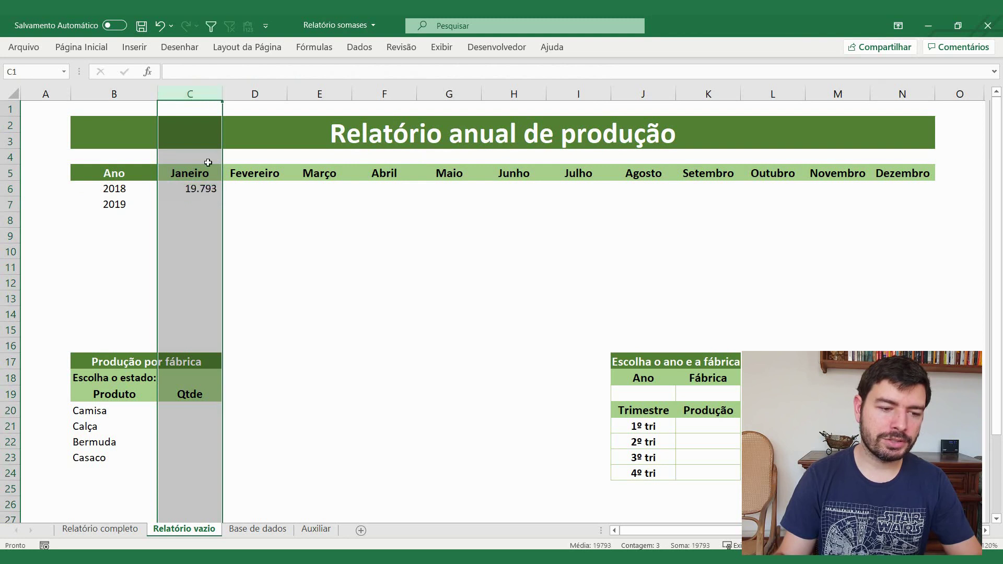
{"action": "left_click", "coordinate": [205, 188]}
{"action": "left_click", "coordinate": [454, 72]}
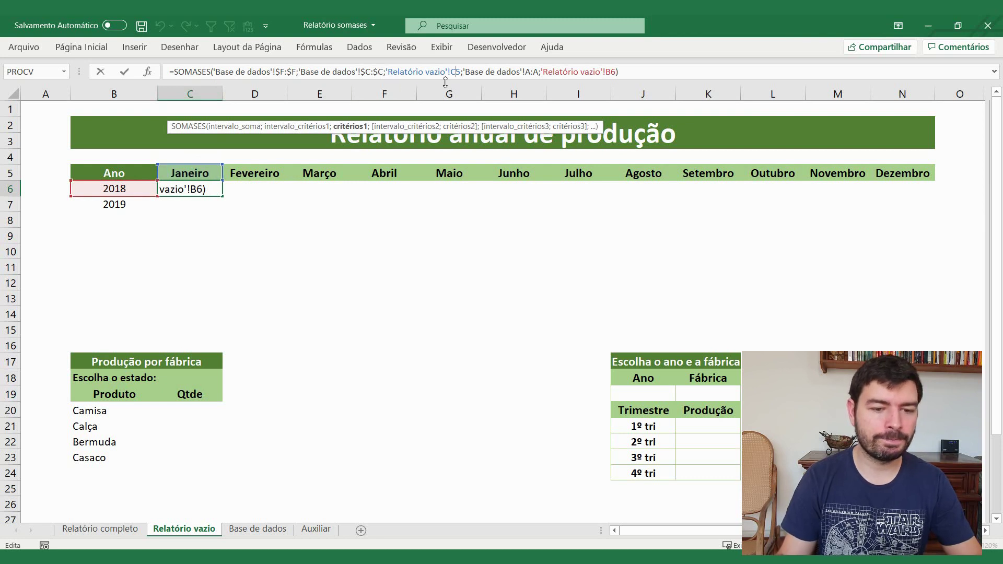
{"action": "key", "text": "F4"}
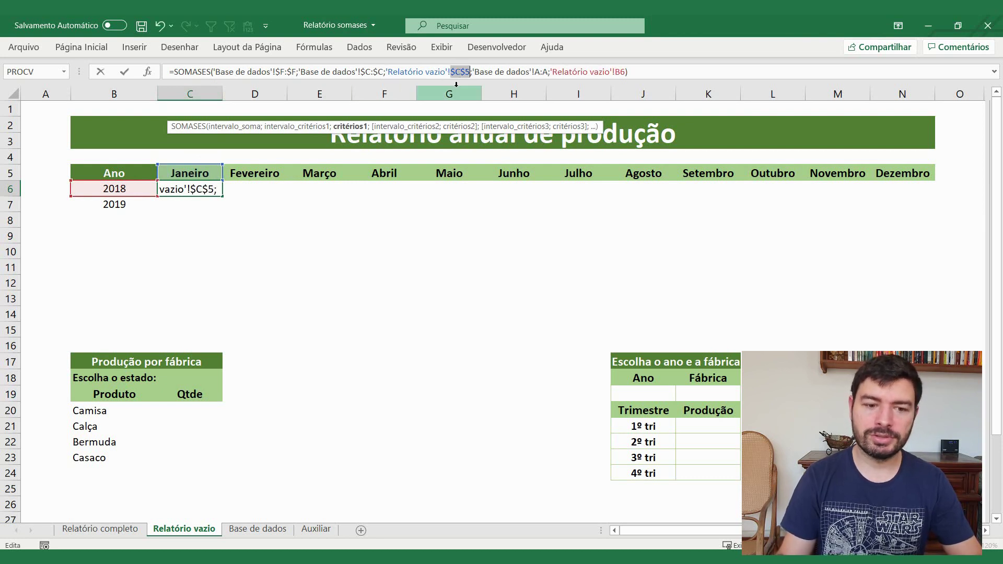
{"action": "key", "text": "F4"}
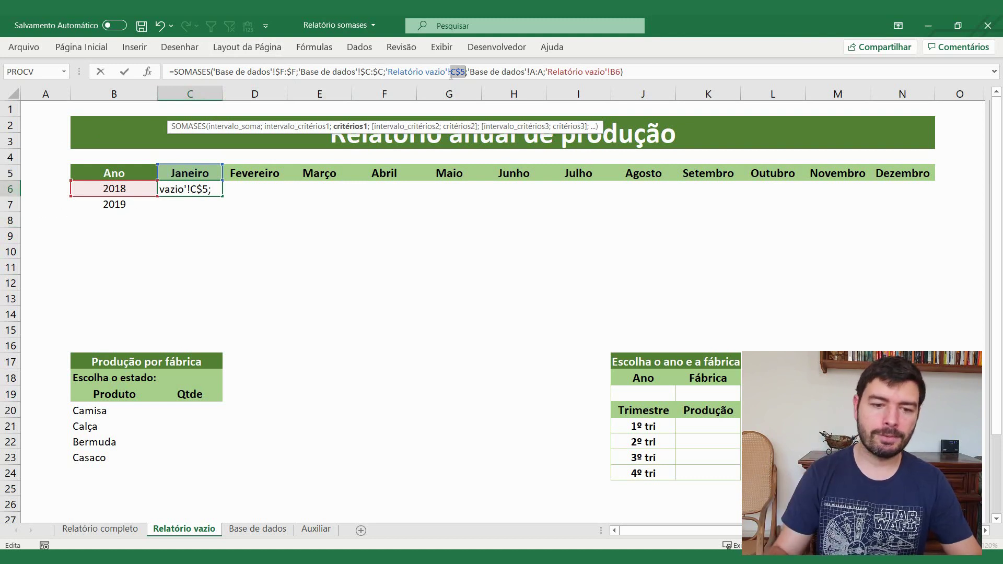
Lock the second criteria range as $A:$A and the year criterion as $B6, and complete the C6 formula
{"action": "left_click", "coordinate": [538, 72]}
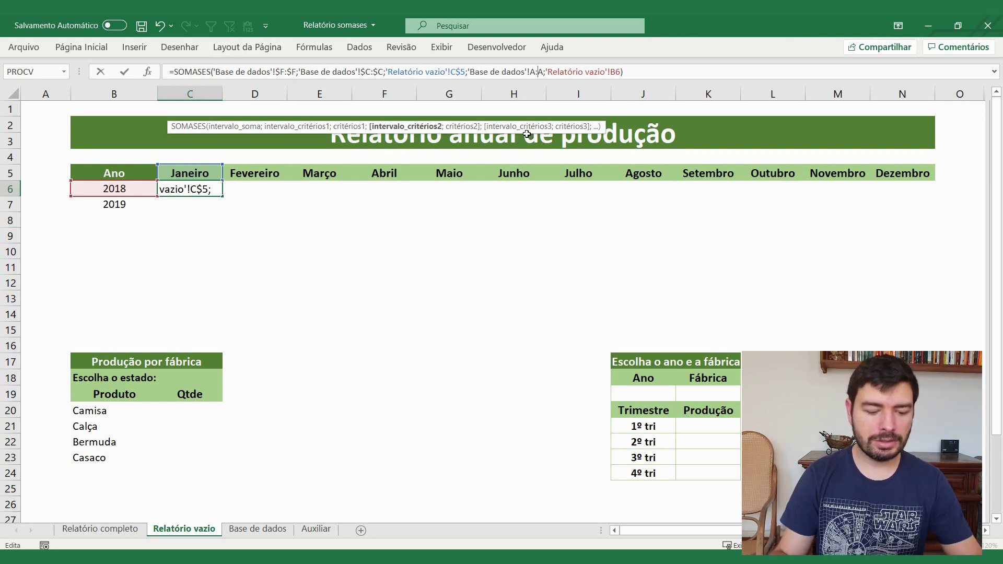
{"action": "key", "text": "F4"}
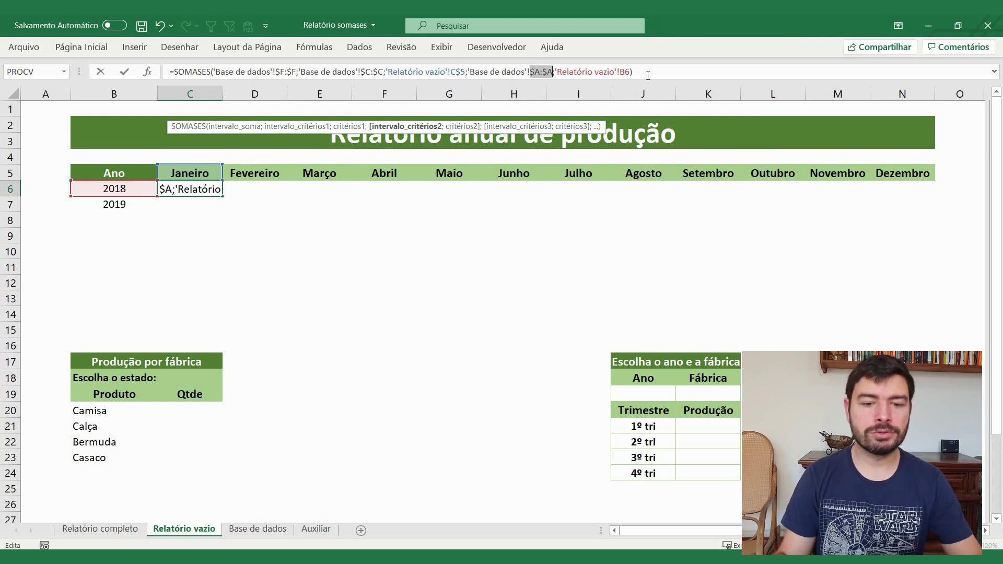
{"action": "left_click", "coordinate": [622, 71]}
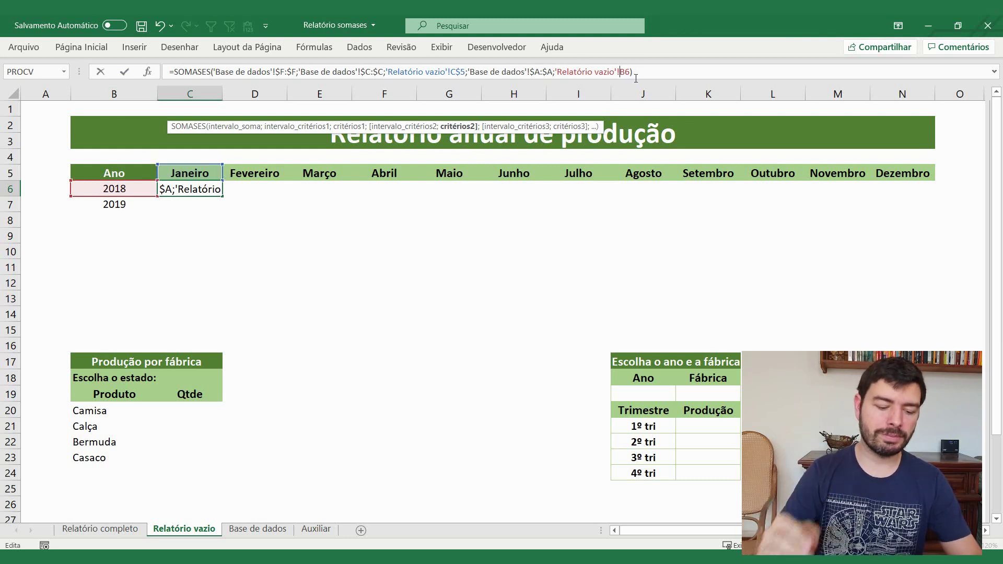
{"action": "key", "text": "F4"}
{"action": "key", "text": "F4"}
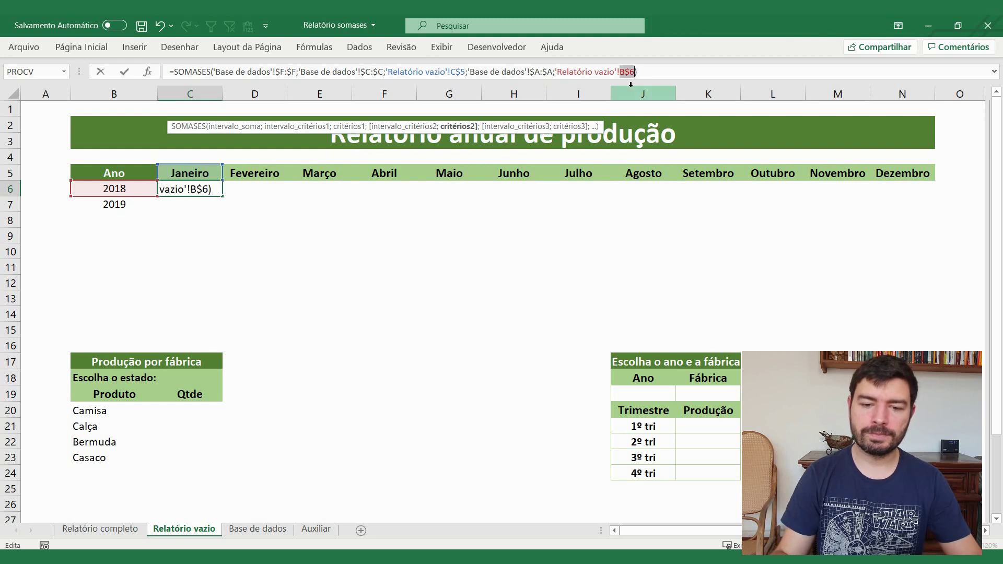
{"action": "key", "text": "F4"}
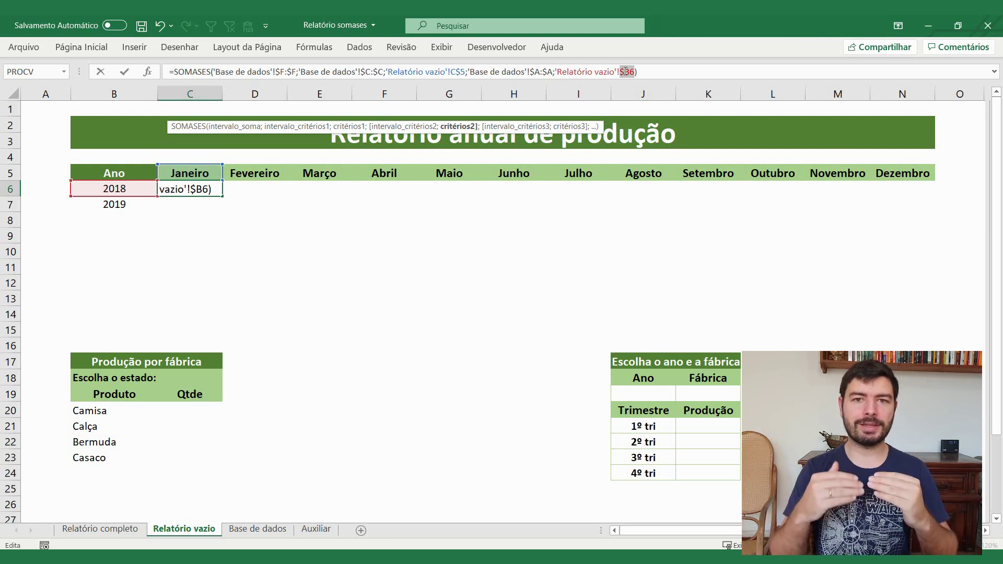
{"action": "key", "text": "Return"}
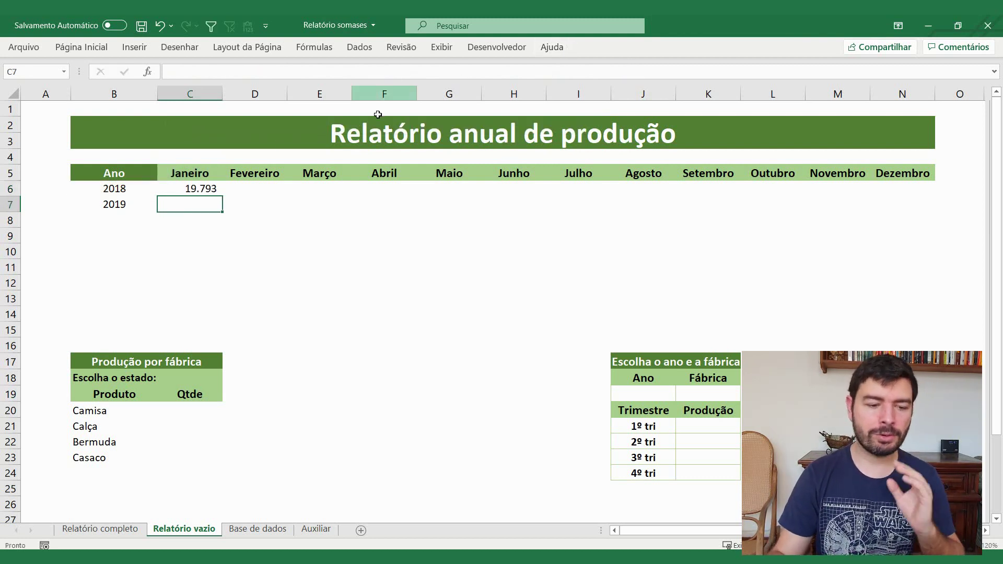
Fill the C6 formula down to the 2019 row, check the references in C7, and extend both rows through Dezembro, C6:N7
{"action": "left_click", "coordinate": [207, 187]}
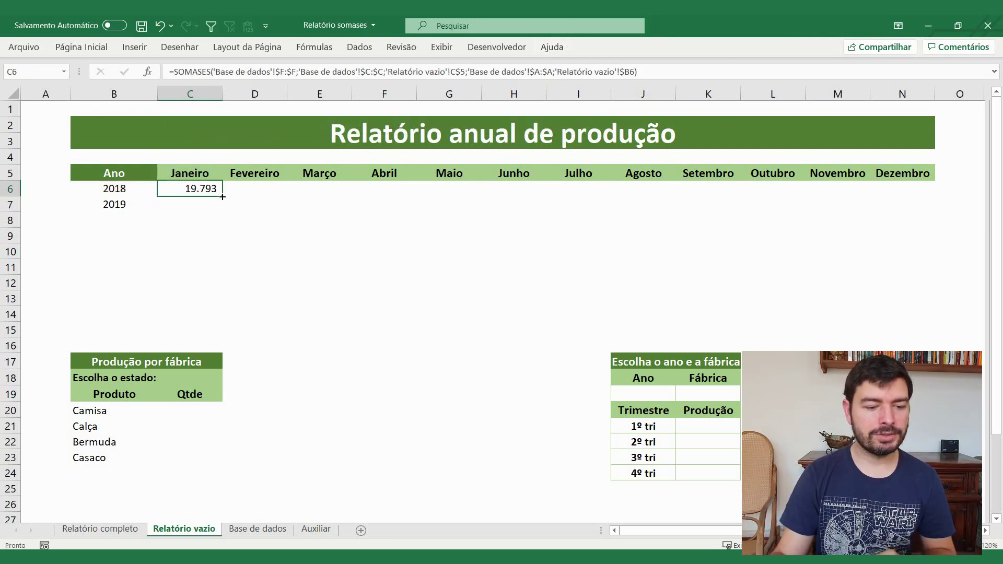
{"action": "left_click_drag", "start_coordinate": [223, 196], "coordinate": [224, 211]}
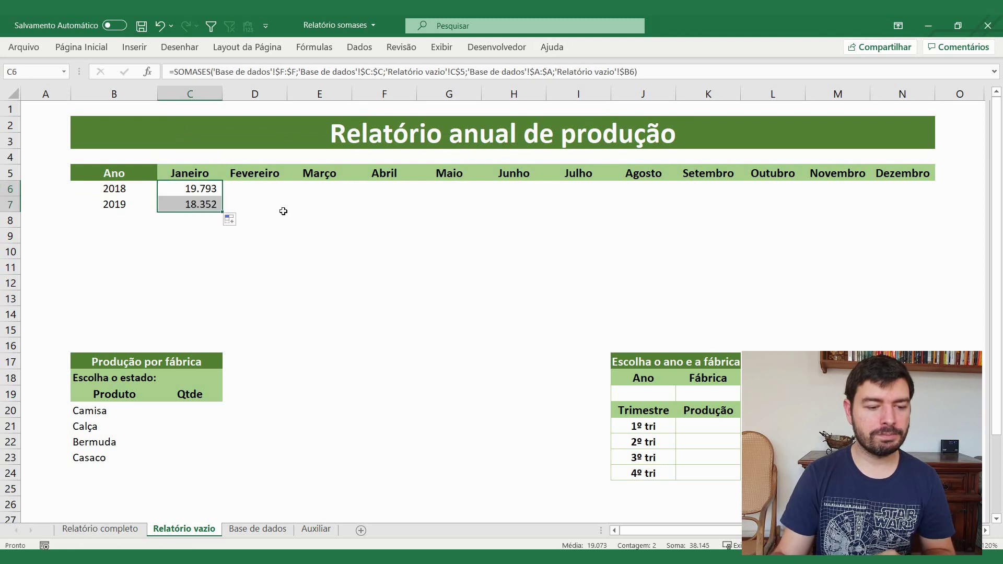
{"action": "left_click", "coordinate": [212, 208]}
{"action": "left_click", "coordinate": [672, 69]}
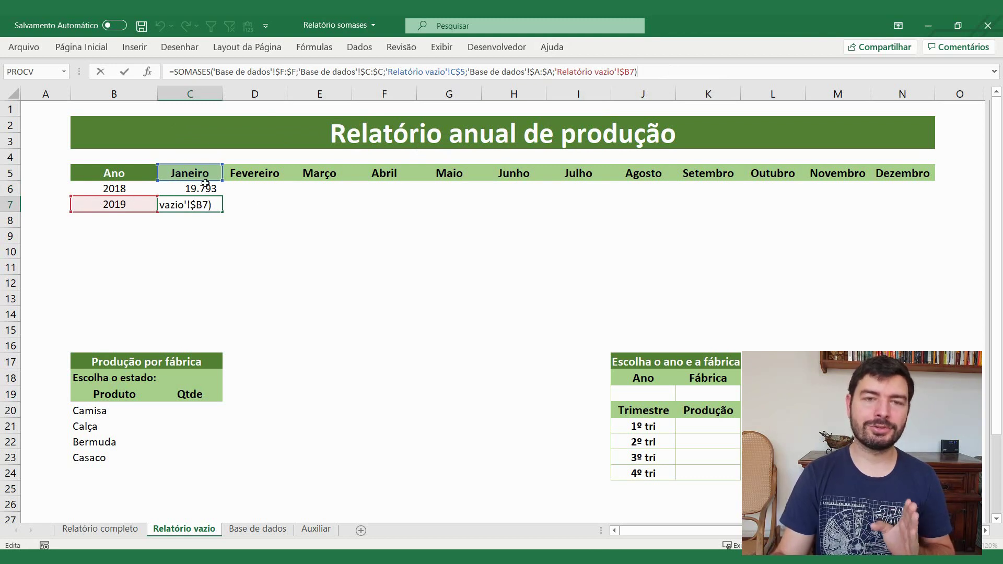
{"action": "key", "text": "Return"}
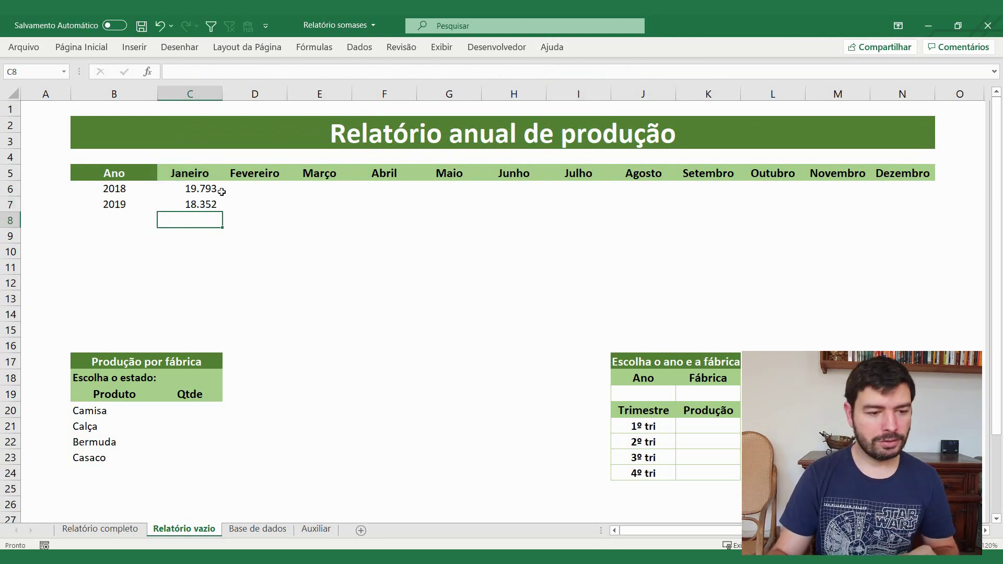
{"action": "left_click_drag", "start_coordinate": [205, 188], "coordinate": [929, 211]}
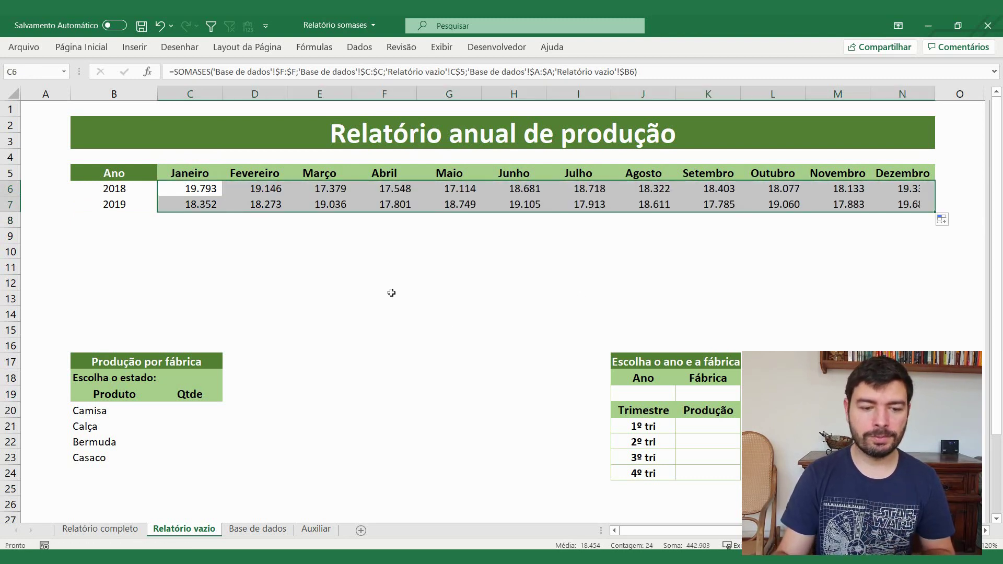
{"action": "left_click", "coordinate": [391, 293]}
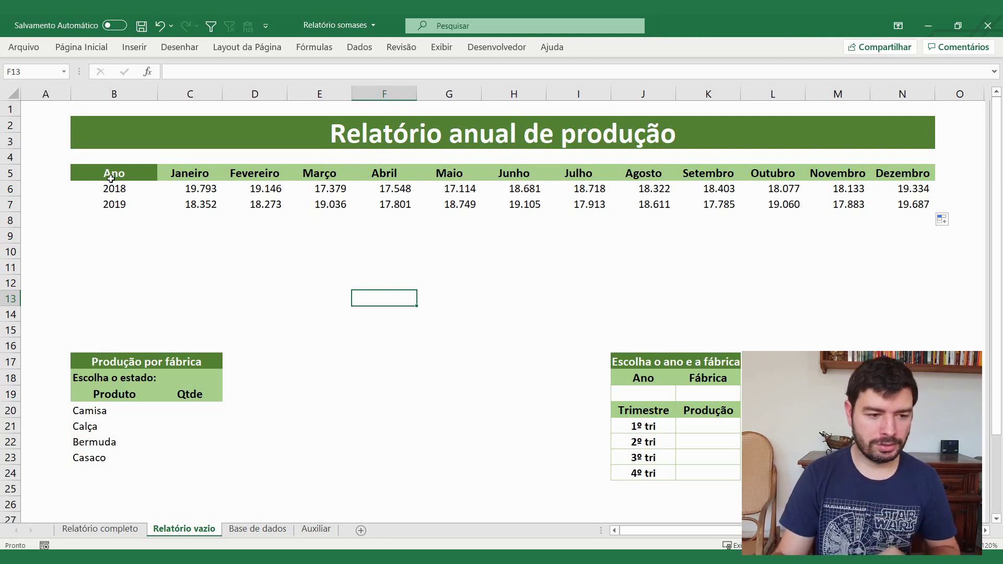
Try a 2D line chart built from the year and month table, B5:N7
{"action": "left_click_drag", "start_coordinate": [125, 173], "coordinate": [894, 206]}
{"action": "left_click", "coordinate": [134, 47]}
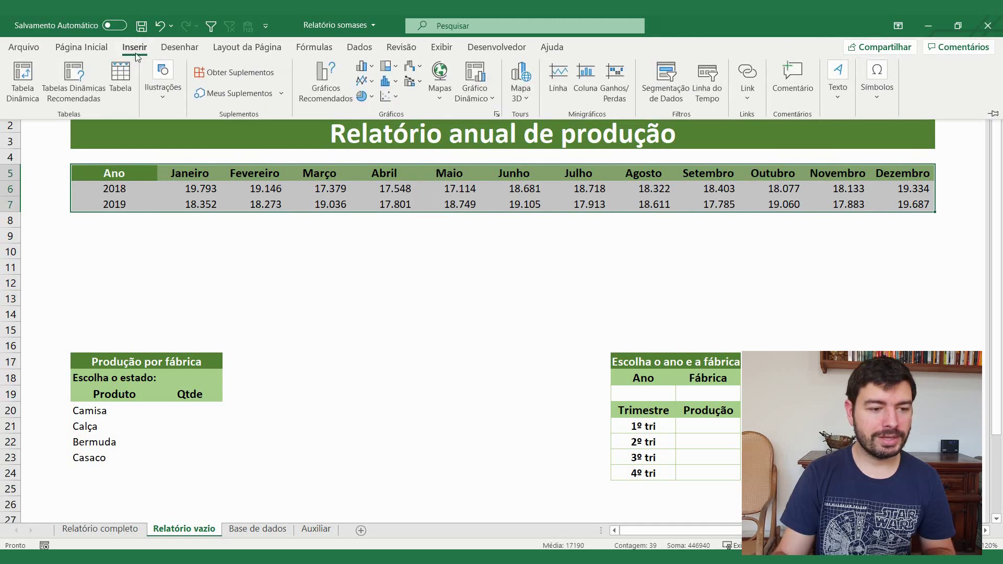
{"action": "left_click", "coordinate": [369, 82]}
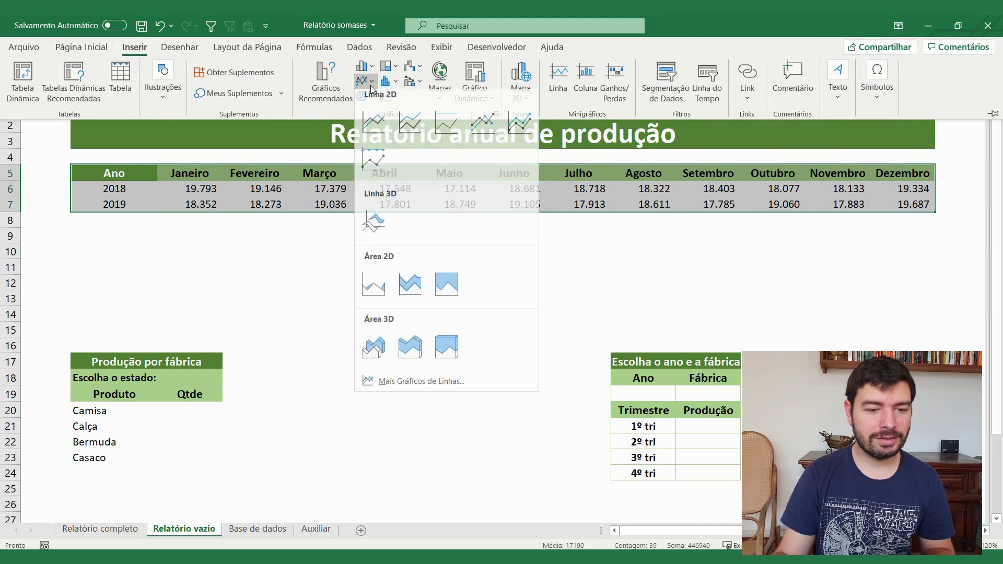
{"action": "left_click", "coordinate": [373, 123]}
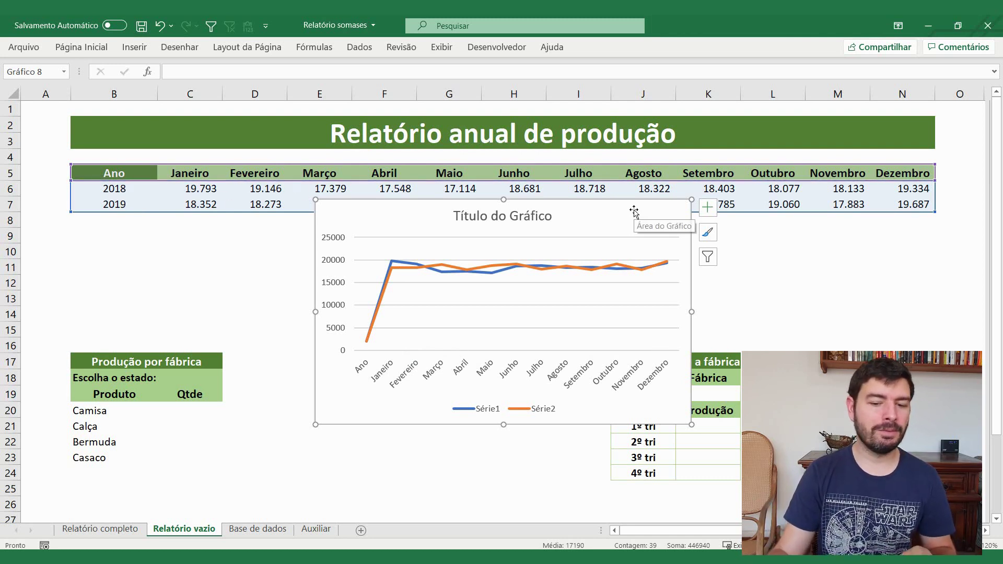
Delete the line chart, undoing any accidental clearing of the Agosto 2018 cell
{"action": "left_click", "coordinate": [639, 189]}
{"action": "key", "text": "Delete"}
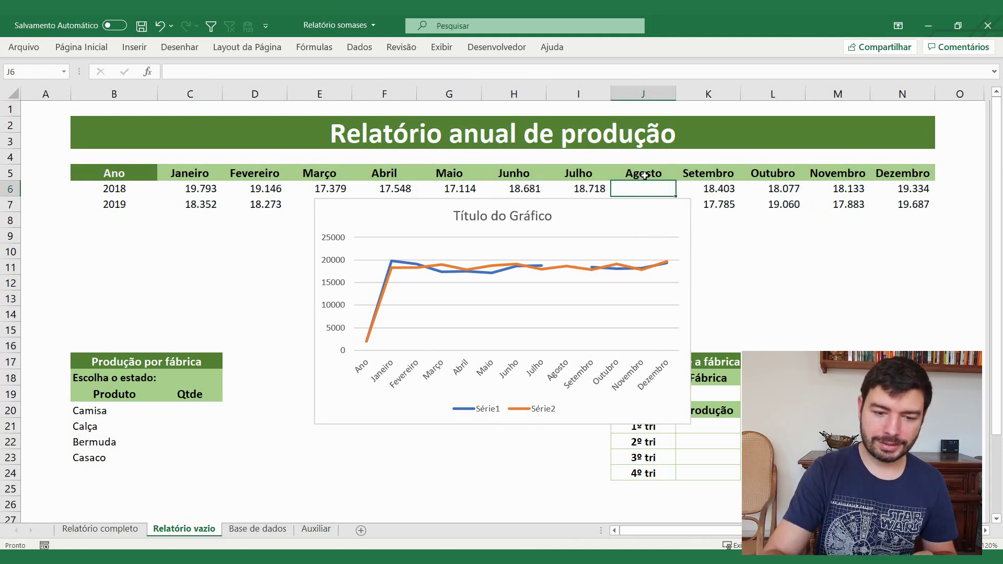
{"action": "key", "text": "ctrl+z"}
{"action": "left_click", "coordinate": [666, 214]}
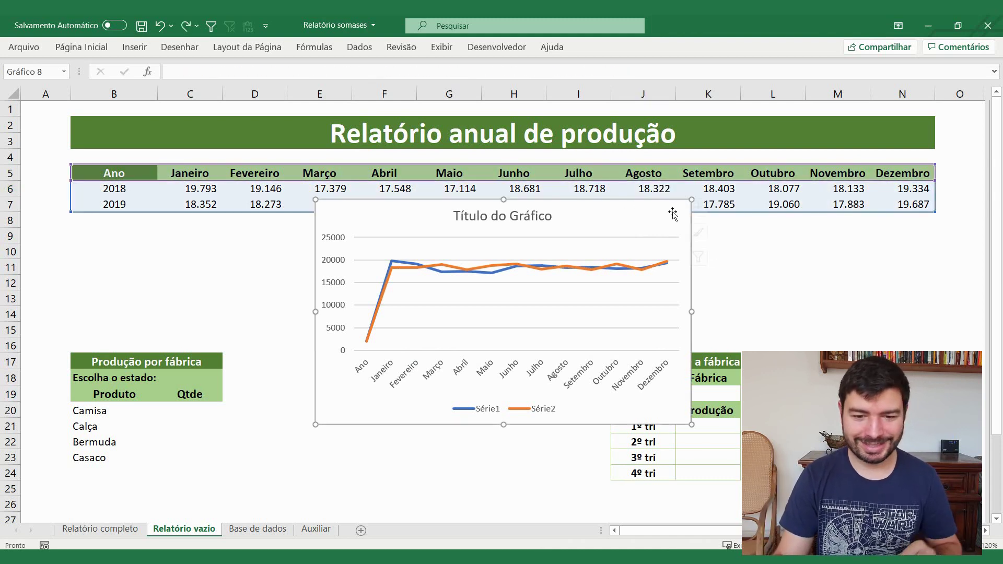
{"action": "key", "text": "Delete"}
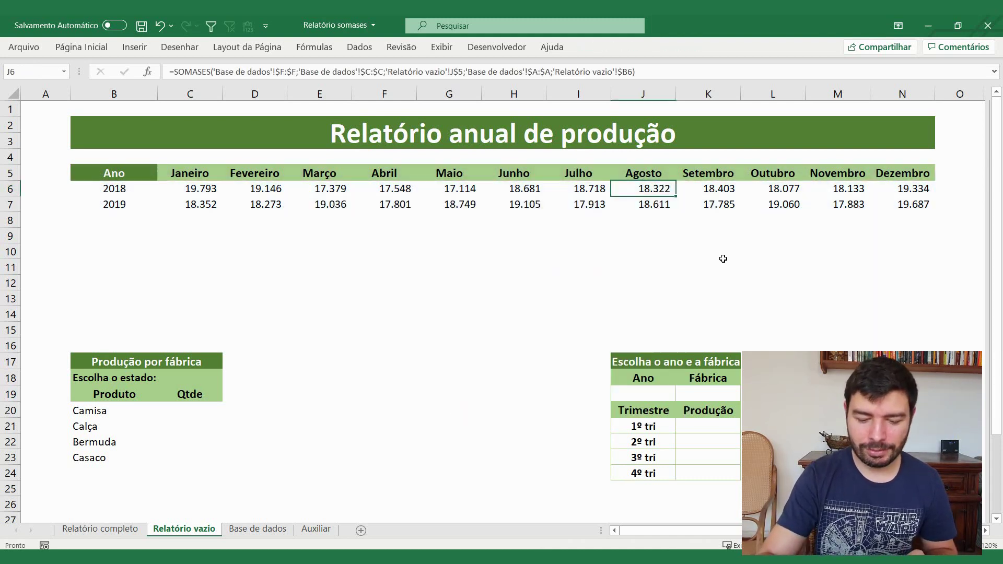
Store the year 2018 in B6 as text with a leading apostrophe and view the error-checking options for the cell
{"action": "left_click", "coordinate": [99, 197]}
{"action": "key", "text": "F2"}
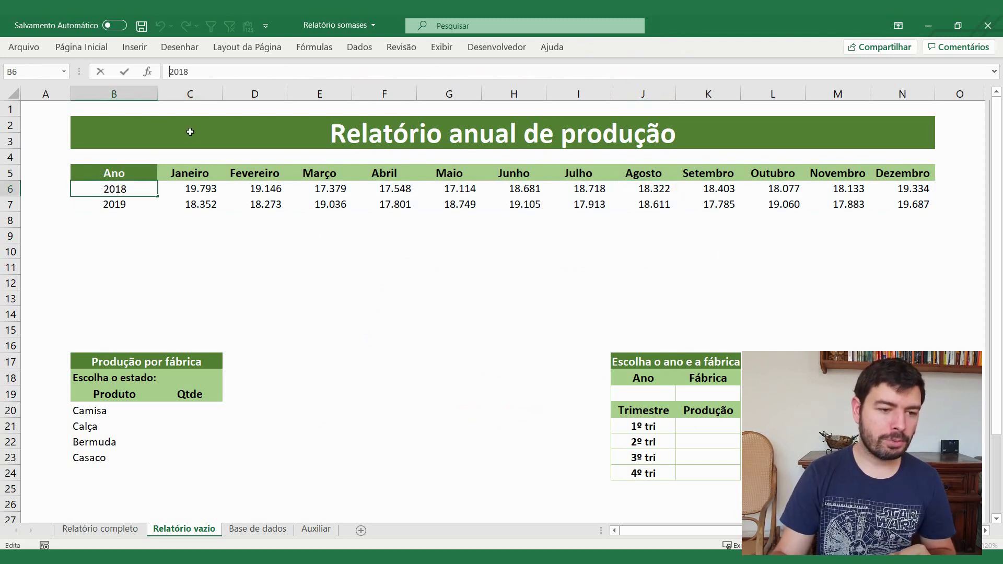
{"action": "key", "text": "Home"}
{"action": "type", "text": "'"}
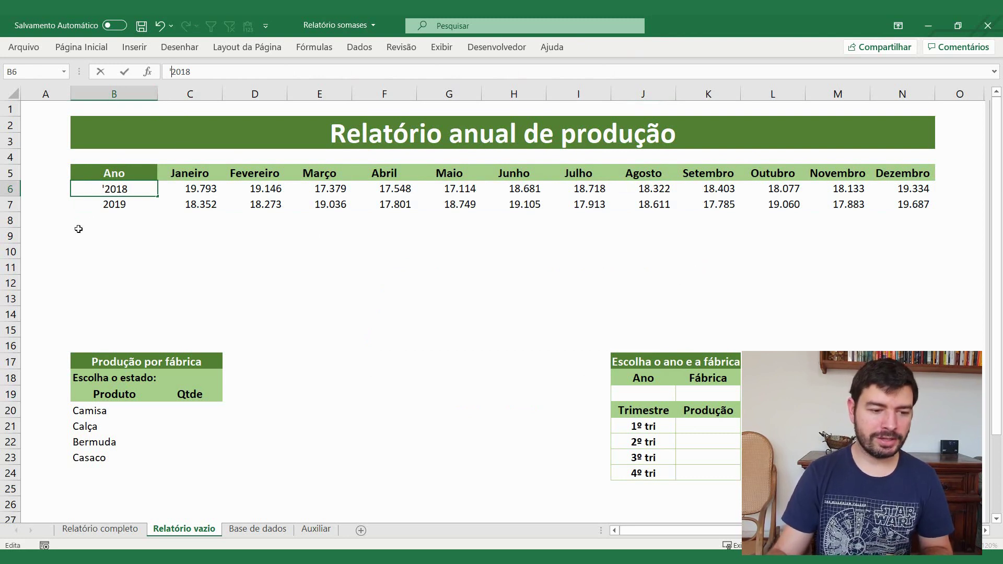
{"action": "key", "text": "Return"}
{"action": "left_click", "coordinate": [134, 189]}
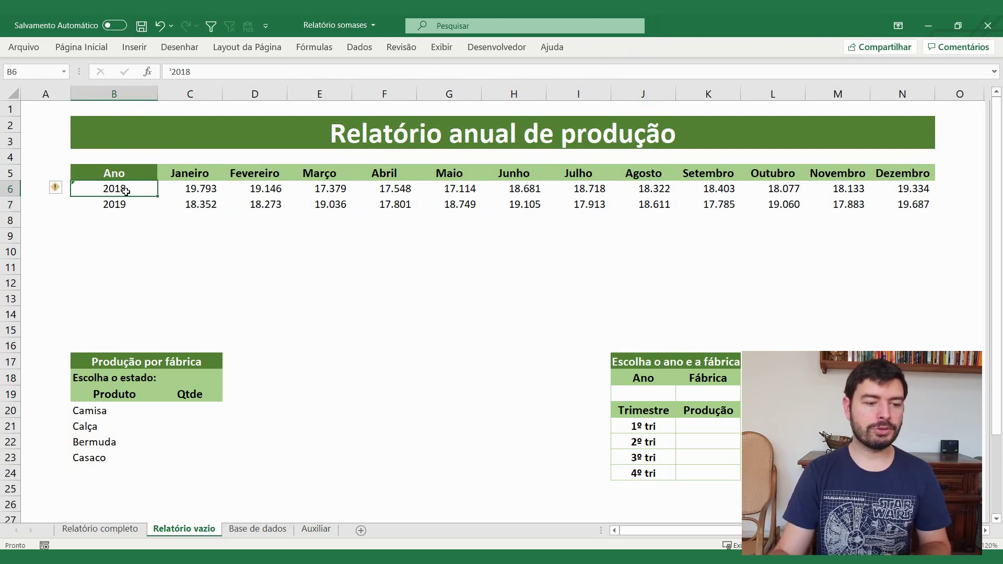
{"action": "left_click", "coordinate": [59, 189]}
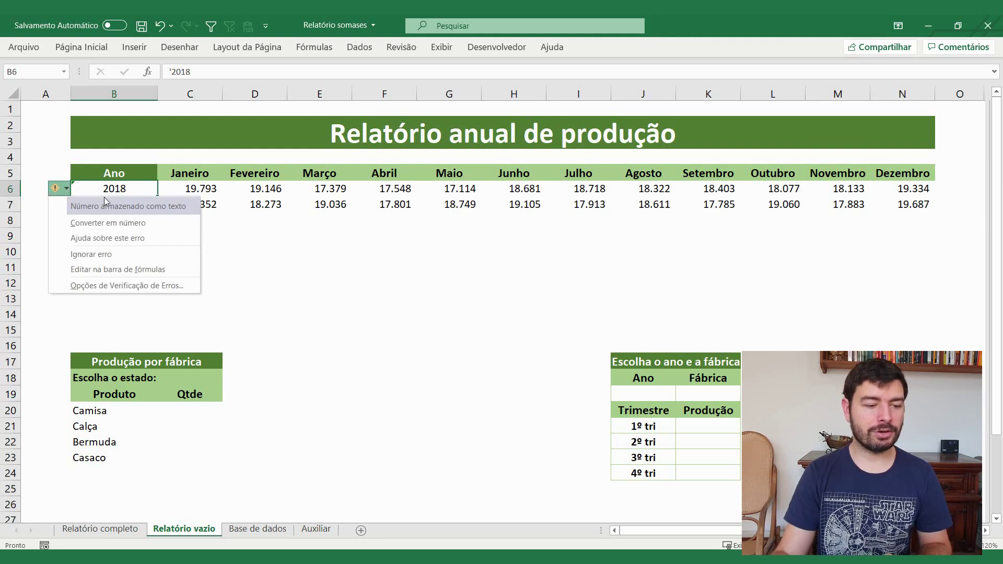
{"action": "left_click", "coordinate": [313, 274]}
Store the year 2019 in B7 as text with a leading apostrophe
{"action": "left_click", "coordinate": [141, 206]}
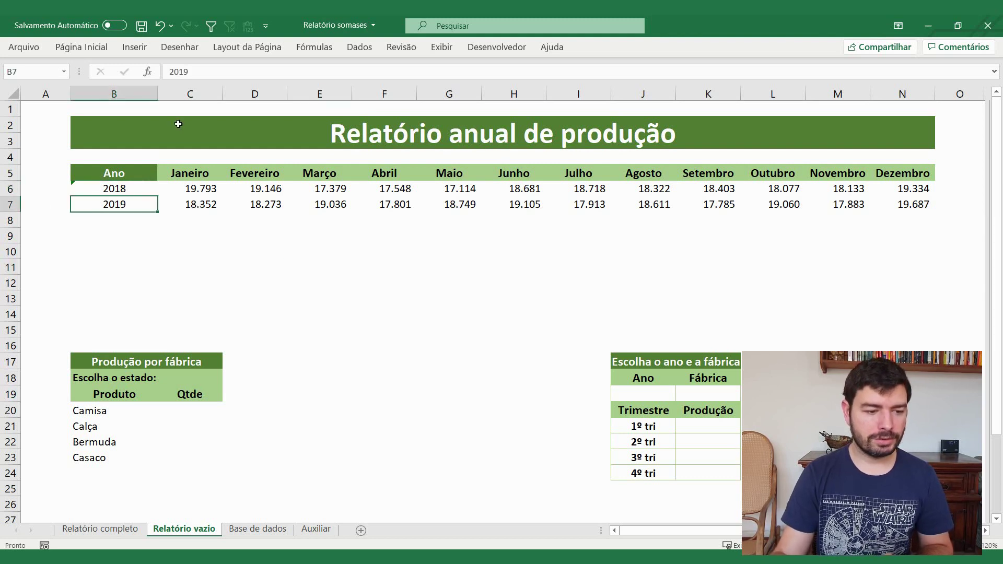
{"action": "left_click", "coordinate": [170, 72]}
{"action": "type", "text": "'"}
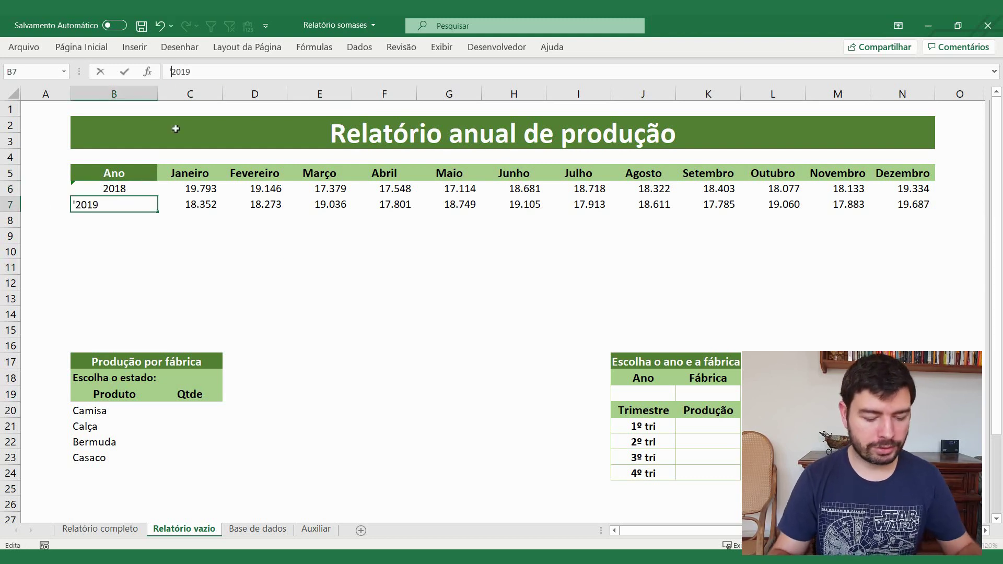
{"action": "key", "text": "Return"}
Ignore the number-stored-as-text error for both years in B6:B7
{"action": "left_click_drag", "start_coordinate": [121, 188], "coordinate": [120, 204]}
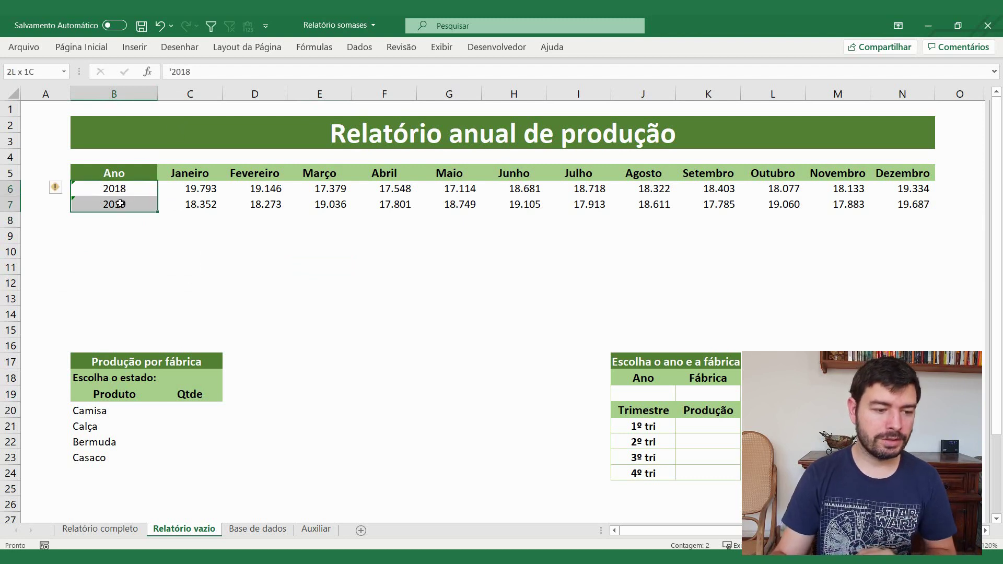
{"action": "left_click", "coordinate": [59, 191]}
{"action": "left_click", "coordinate": [107, 254]}
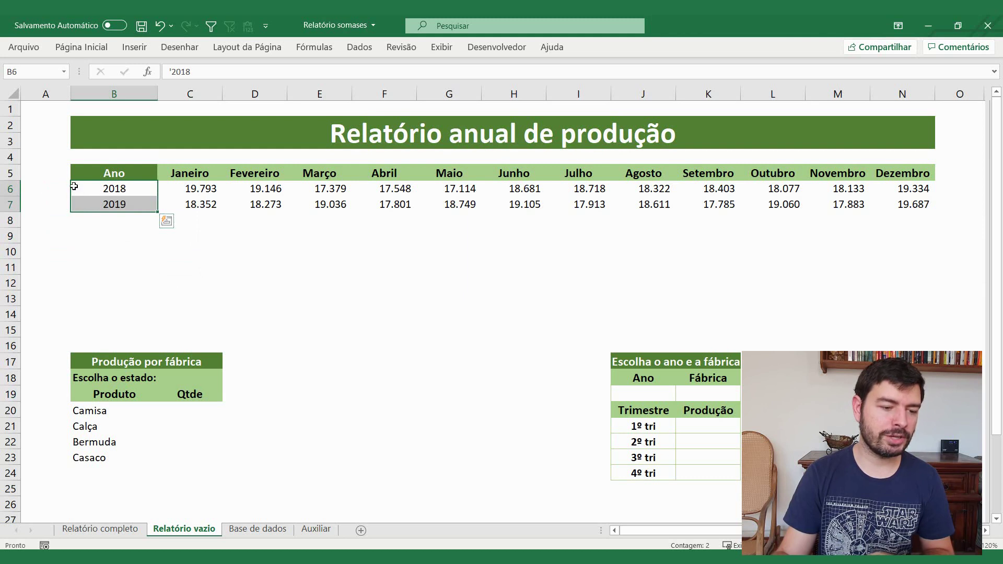
Insert a line chart from the annual table B5:N7, including the month headers and both years
{"action": "left_click", "coordinate": [181, 260]}
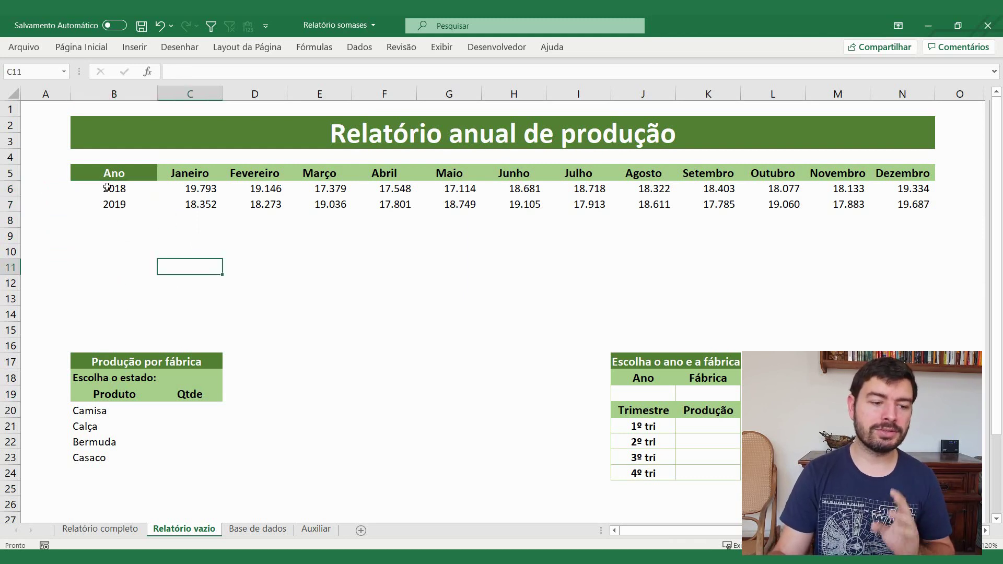
{"action": "left_click_drag", "start_coordinate": [113, 173], "coordinate": [902, 204]}
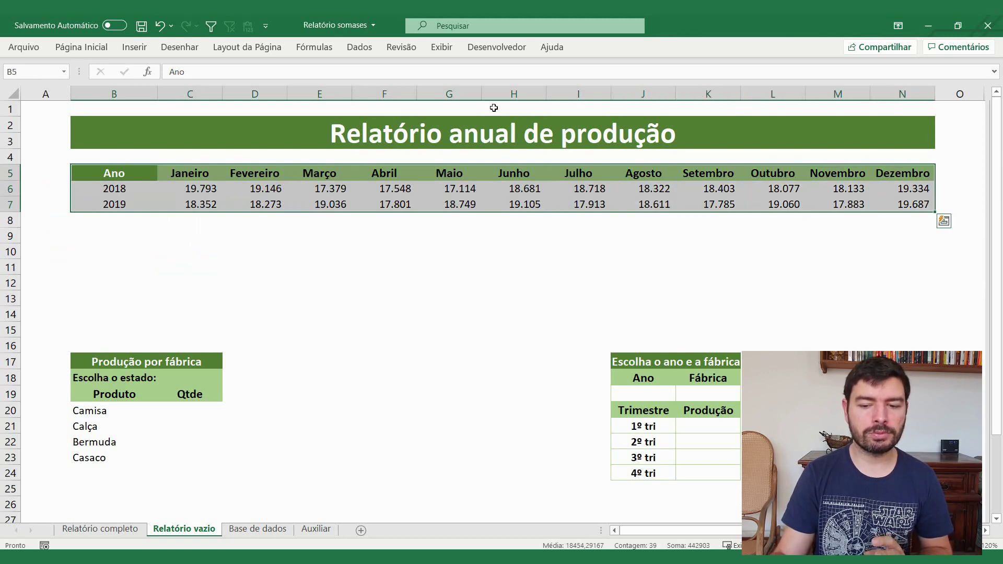
{"action": "left_click", "coordinate": [134, 47]}
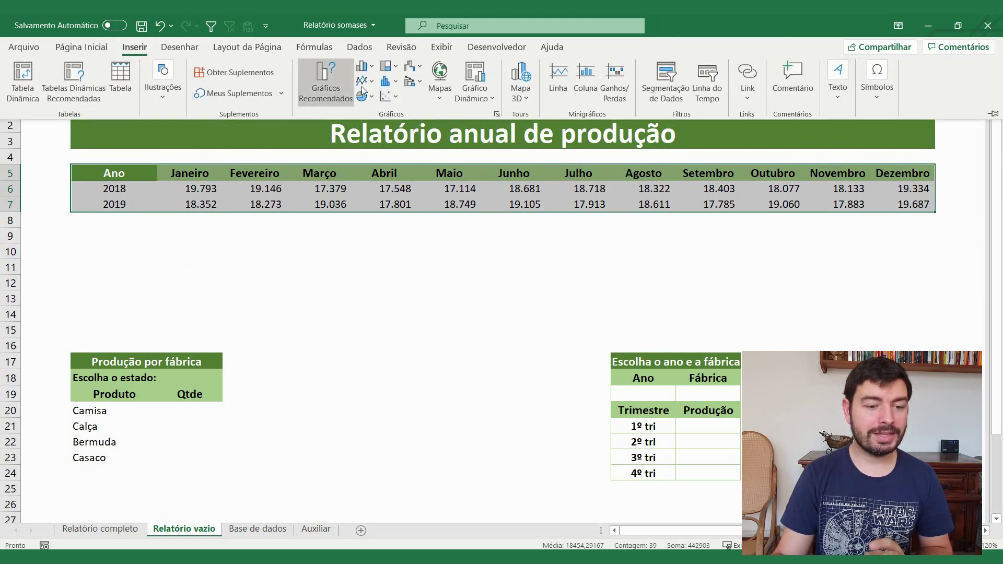
{"action": "left_click", "coordinate": [365, 82]}
{"action": "left_click", "coordinate": [379, 129]}
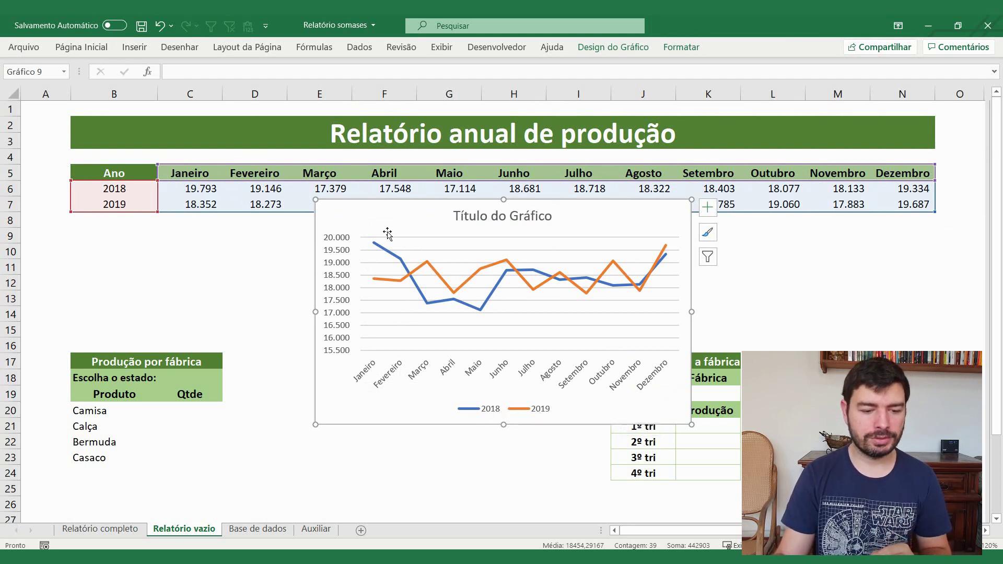
Place the line chart directly below the annual table and resize it to span columns C to N, ending above row 17
{"action": "left_click_drag", "start_coordinate": [399, 212], "coordinate": [281, 226]}
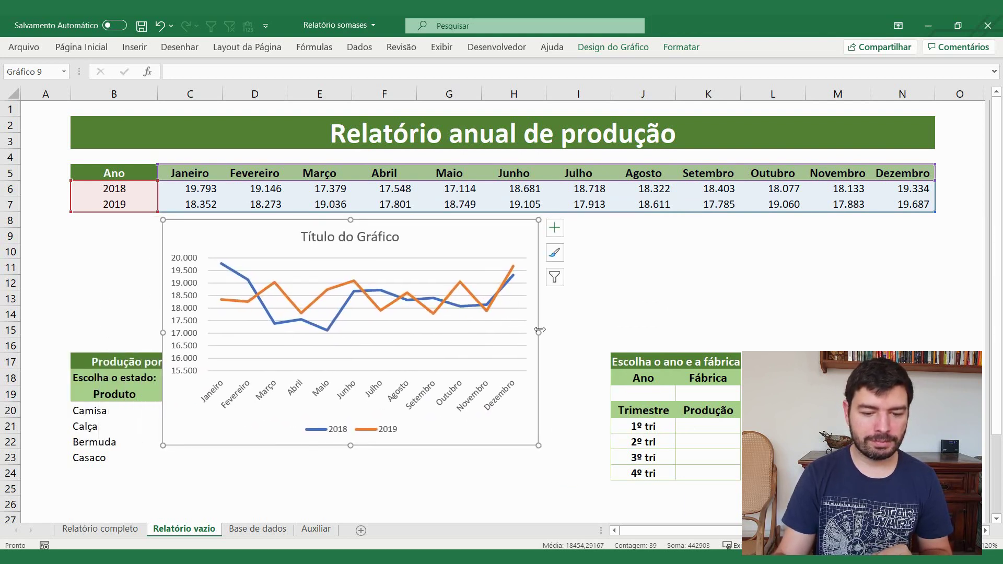
{"action": "left_click_drag", "start_coordinate": [539, 332], "coordinate": [933, 321]}
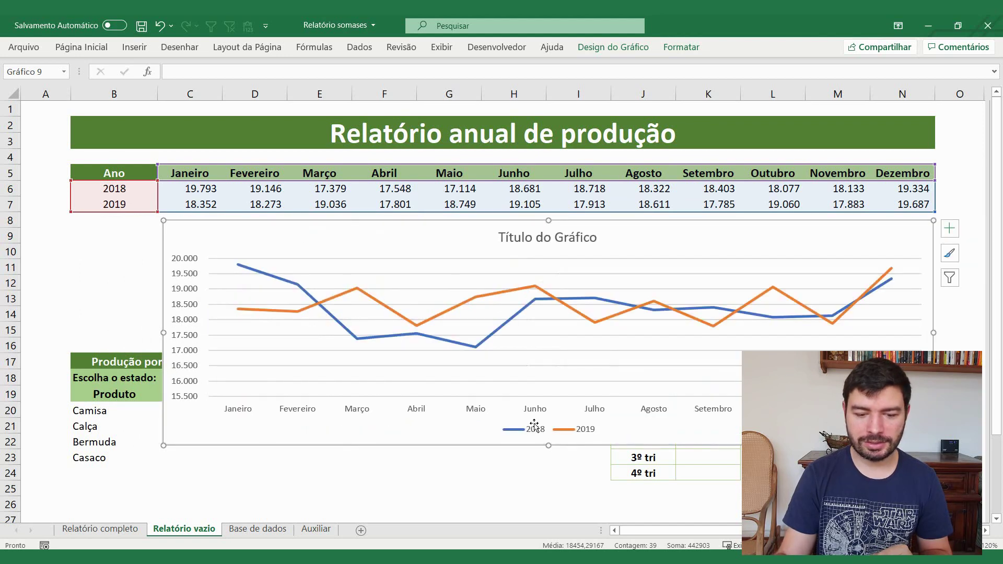
{"action": "left_click_drag", "start_coordinate": [547, 363], "coordinate": [548, 345]}
{"action": "left_click", "coordinate": [358, 359]}
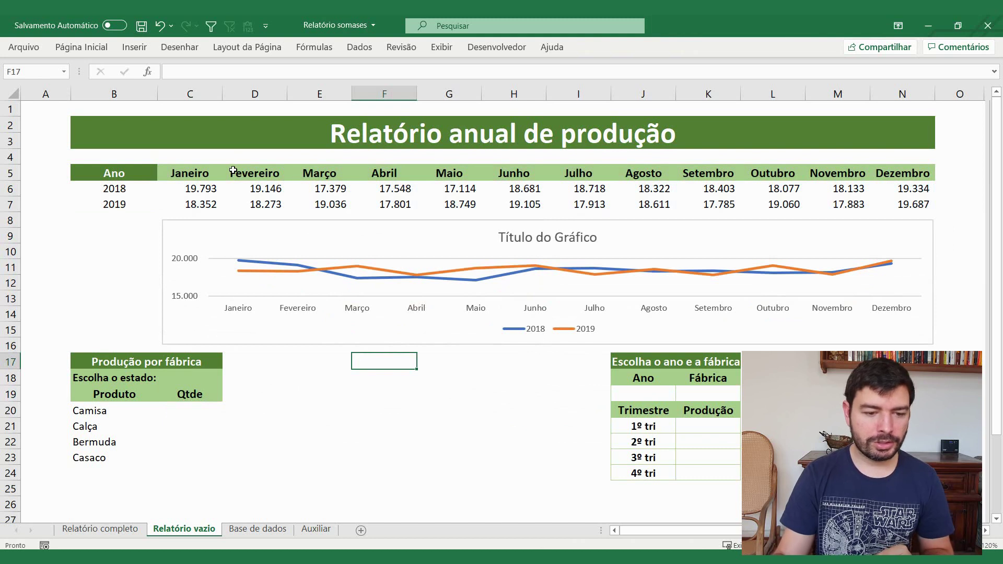
Delete the line chart's month axis, title and value axis
{"action": "left_click", "coordinate": [241, 311]}
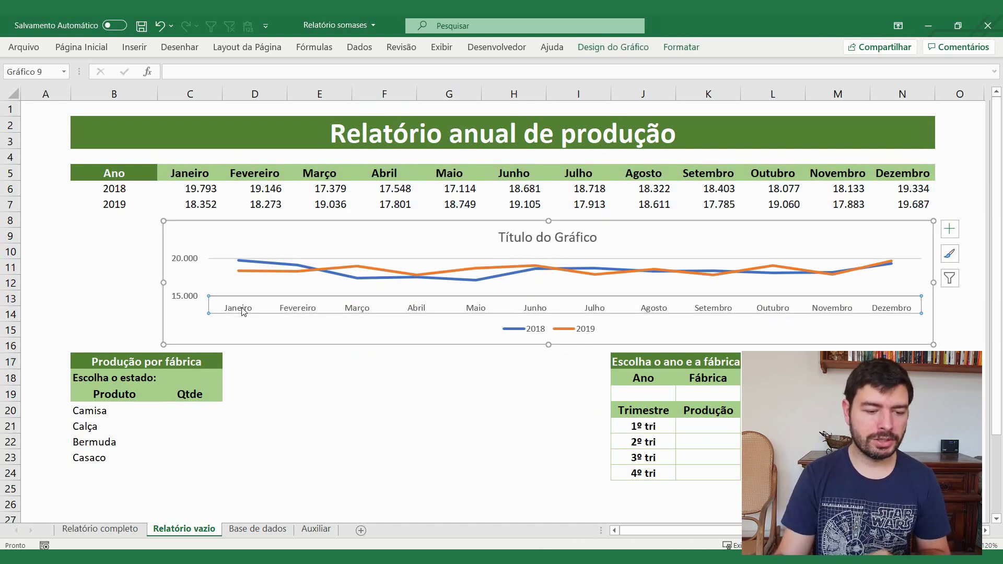
{"action": "key", "text": "Delete"}
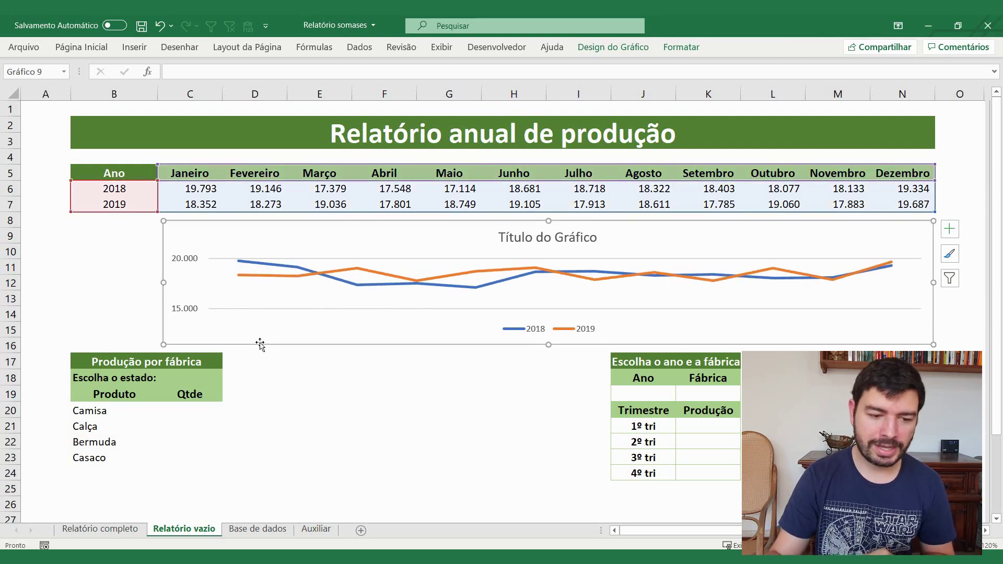
{"action": "left_click", "coordinate": [505, 228]}
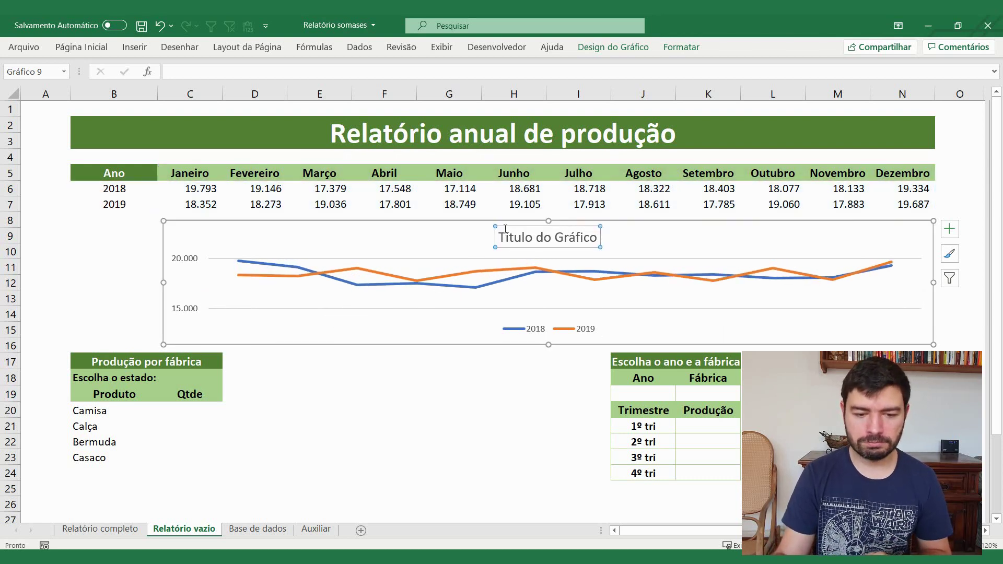
{"action": "key", "text": "Delete"}
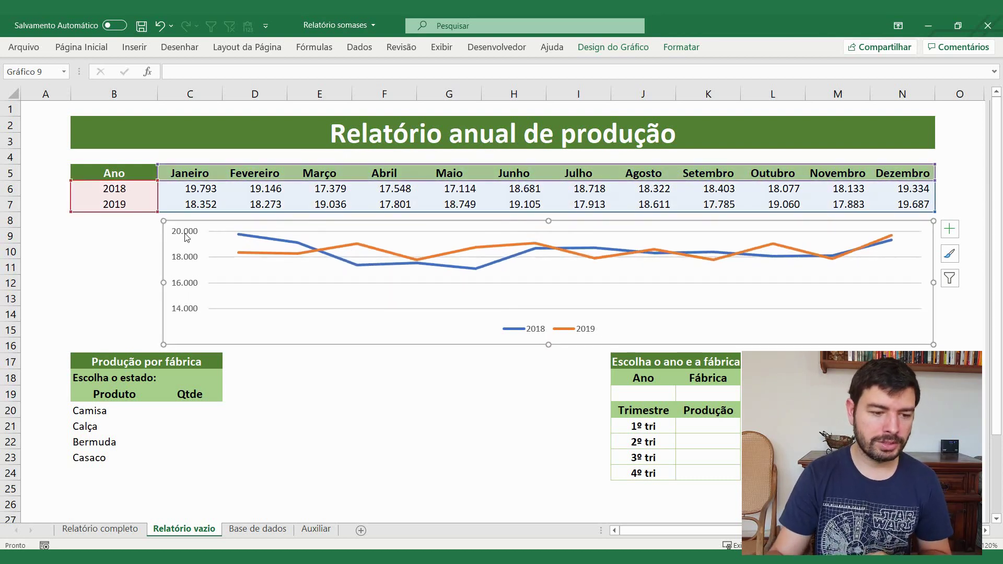
{"action": "left_click", "coordinate": [202, 291]}
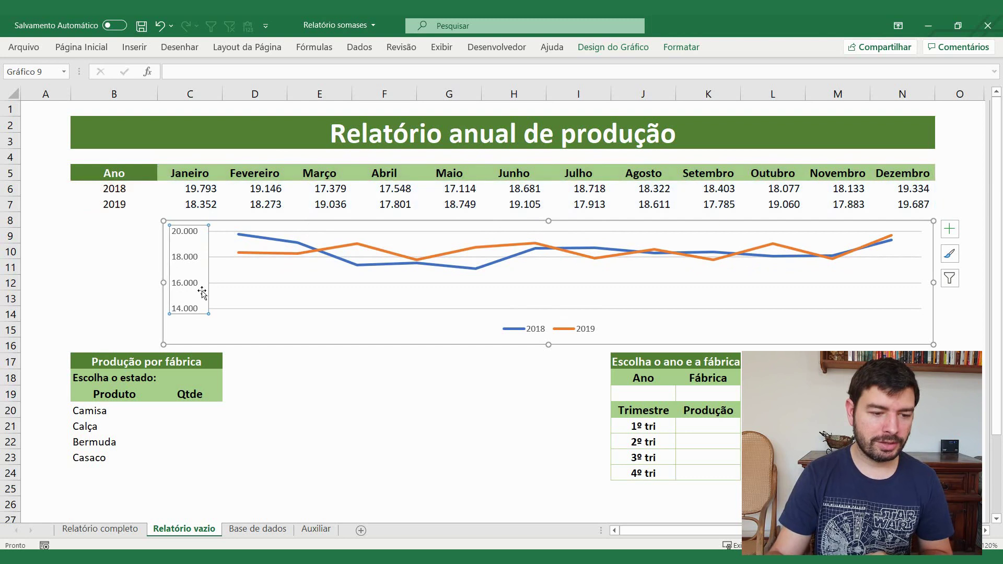
{"action": "left_click", "coordinate": [242, 191]}
{"action": "key", "text": "Delete"}
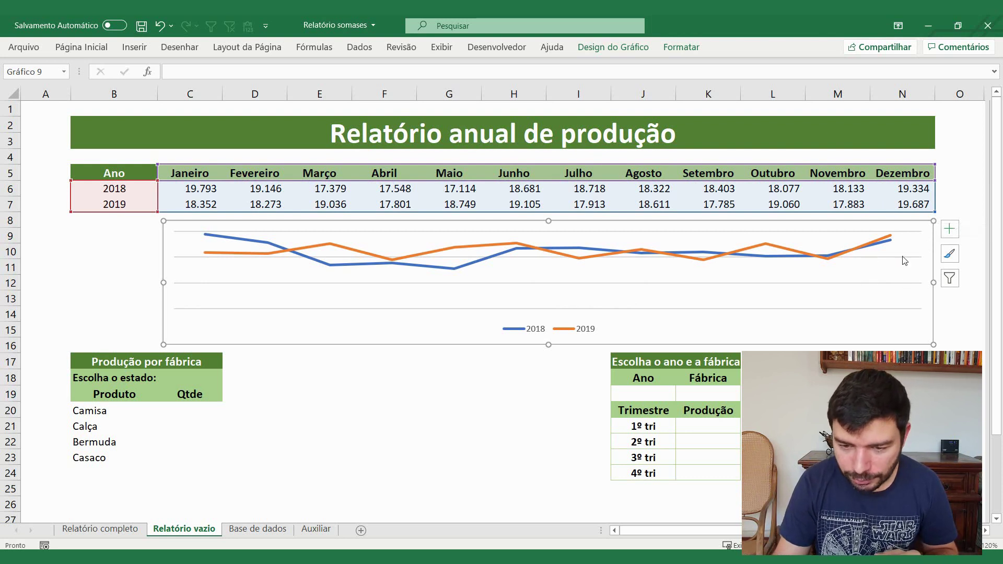
Stretch the plot area down to the lower edge of the line chart
{"action": "left_click", "coordinate": [892, 269]}
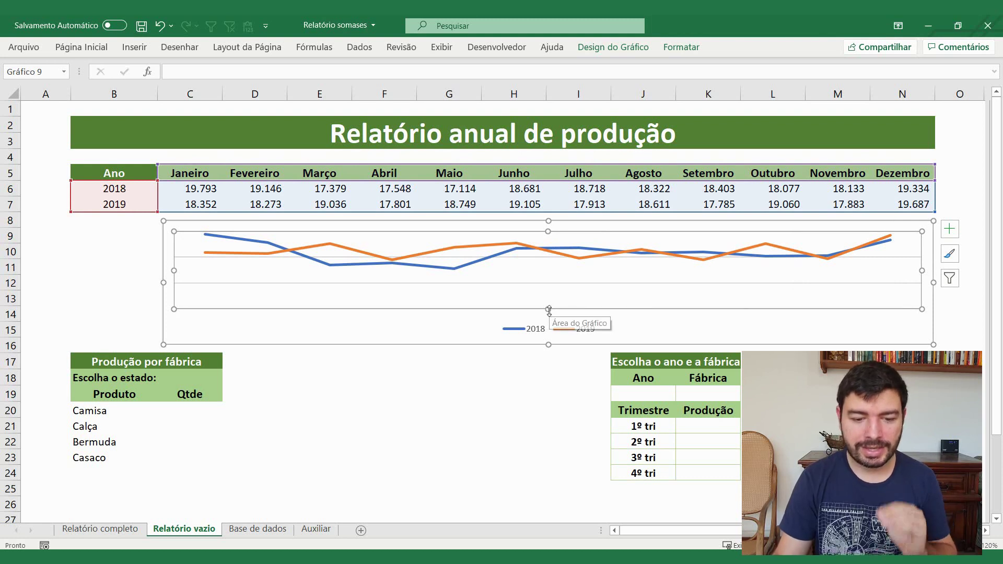
{"action": "left_click_drag", "start_coordinate": [548, 311], "coordinate": [553, 341]}
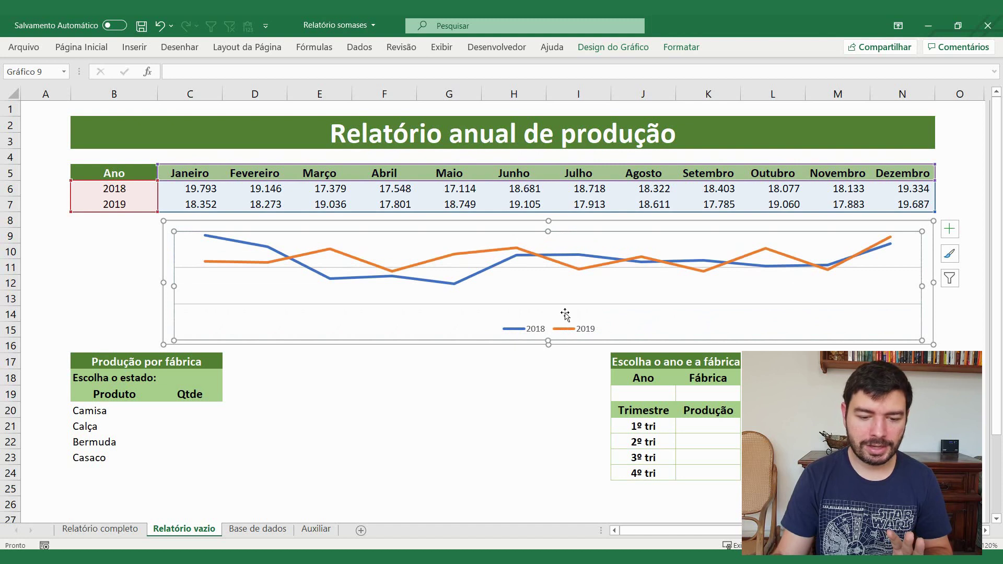
{"action": "left_click", "coordinate": [427, 429]}
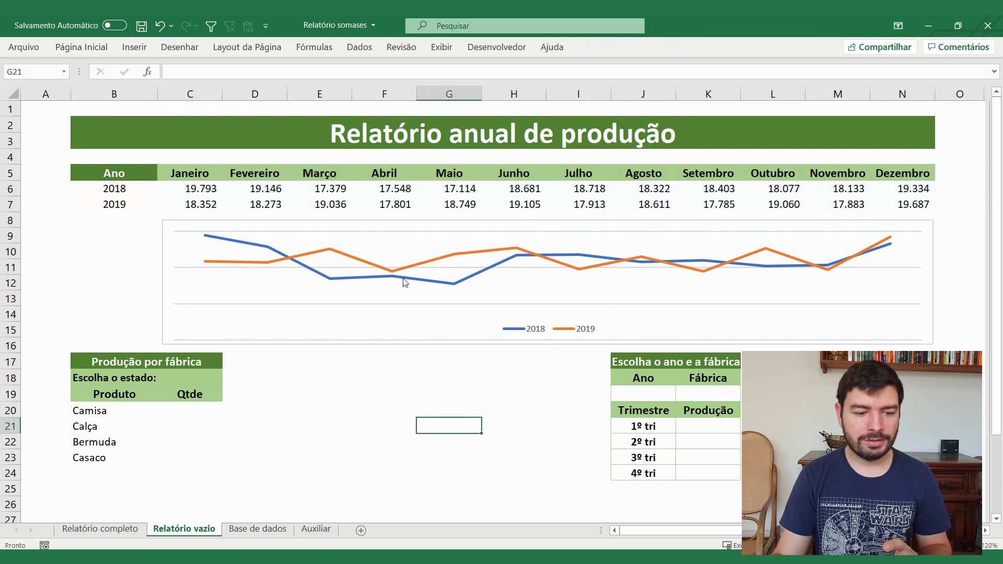
Remove the outline from the line chart's area by setting it to Sem Contorno
{"action": "mouse_move", "coordinate": [405, 282]}
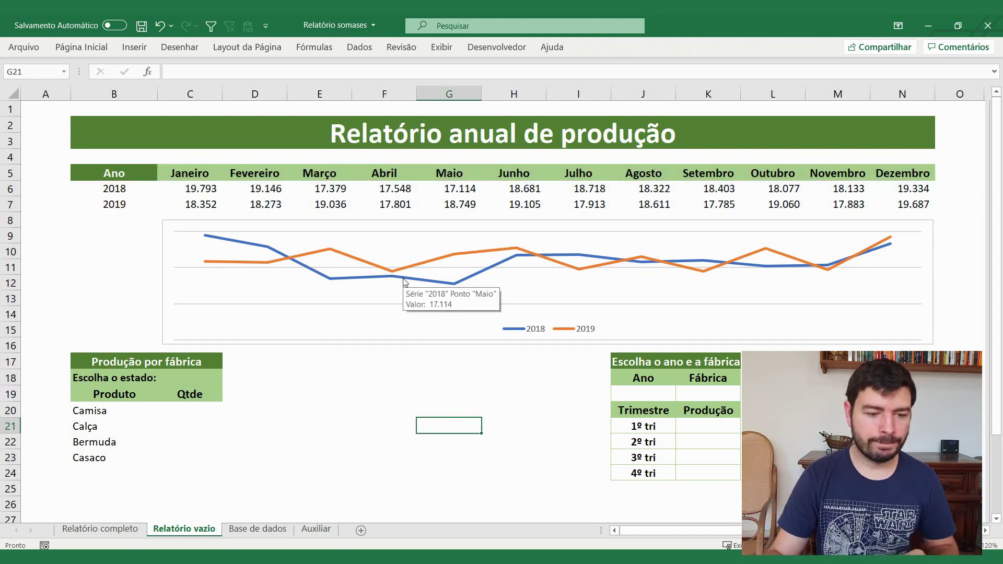
{"action": "left_click", "coordinate": [163, 260]}
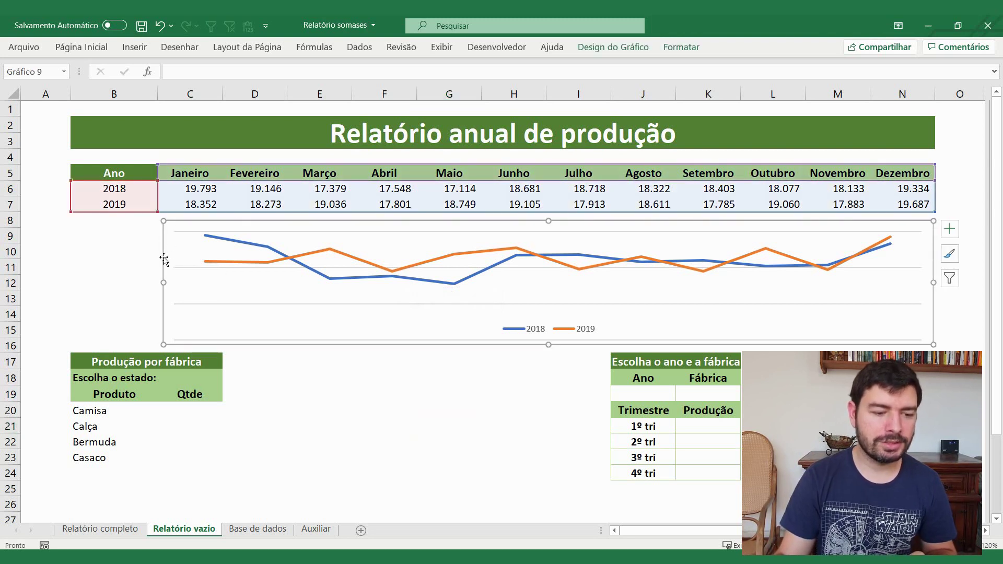
{"action": "left_click", "coordinate": [611, 48]}
{"action": "left_click", "coordinate": [690, 49]}
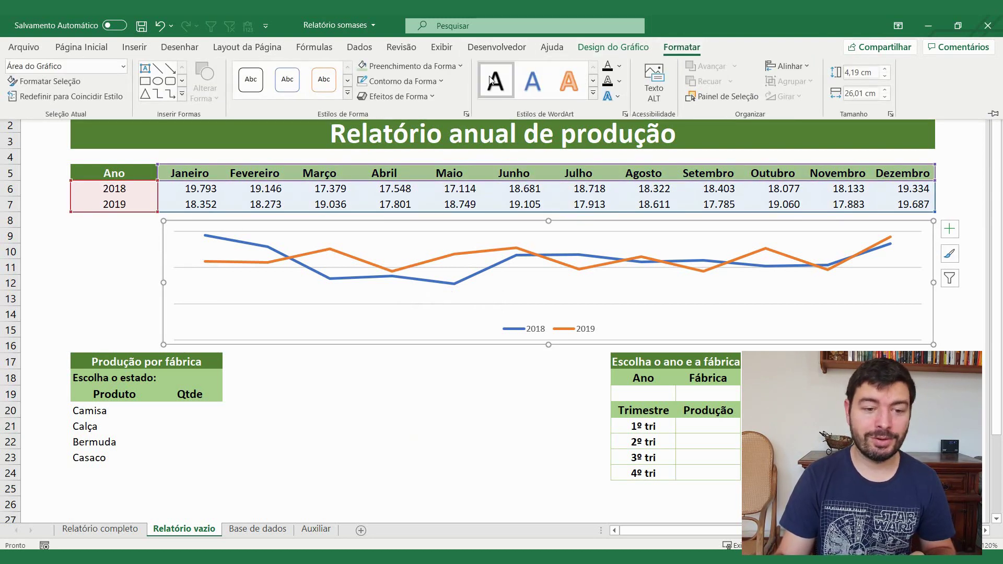
{"action": "left_click", "coordinate": [446, 67]}
{"action": "left_click", "coordinate": [419, 85]}
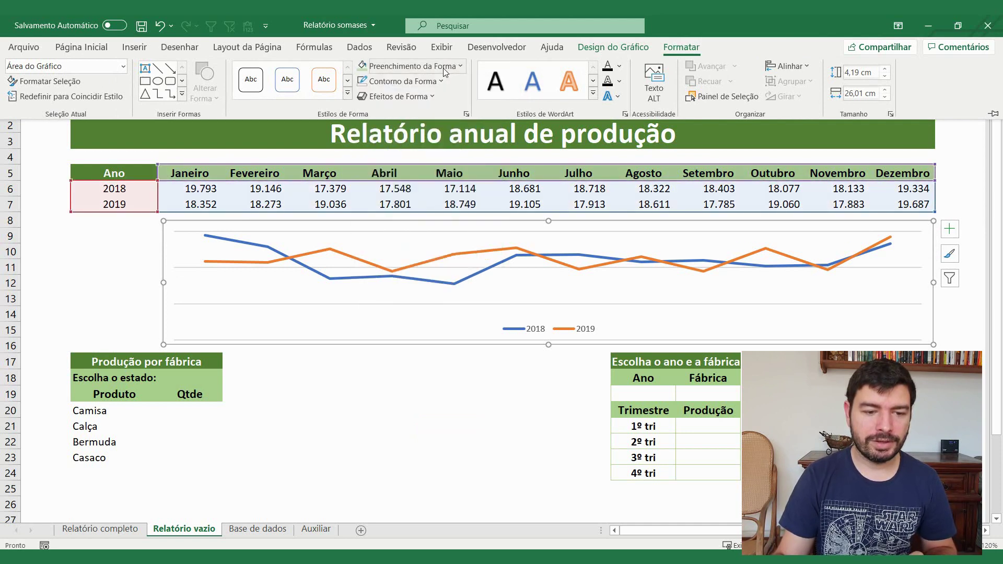
{"action": "left_click", "coordinate": [435, 82]}
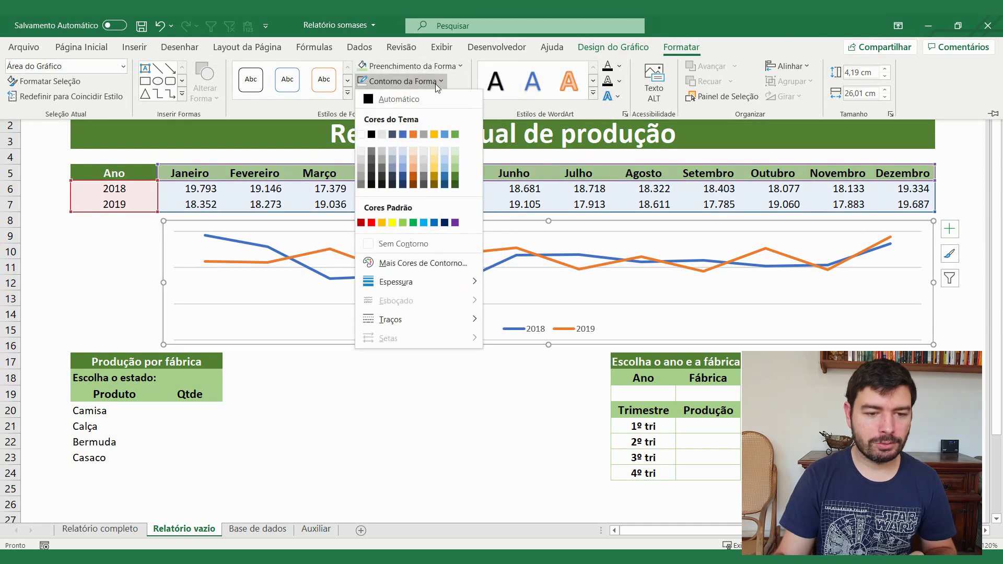
{"action": "left_click", "coordinate": [405, 244]}
{"action": "left_click", "coordinate": [117, 264]}
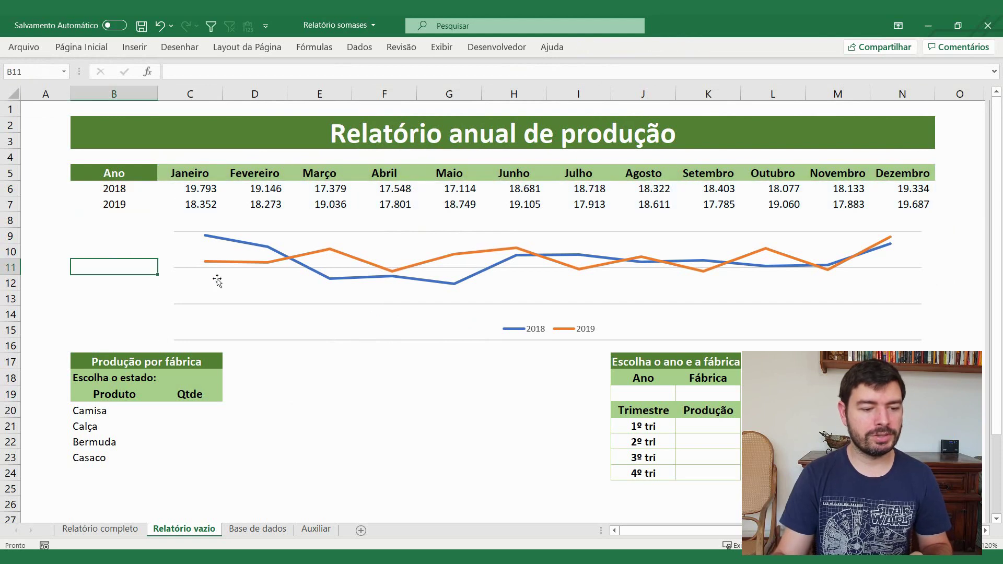
Try to recolour the 2018 line with a light green shape fill
{"action": "left_click", "coordinate": [248, 245]}
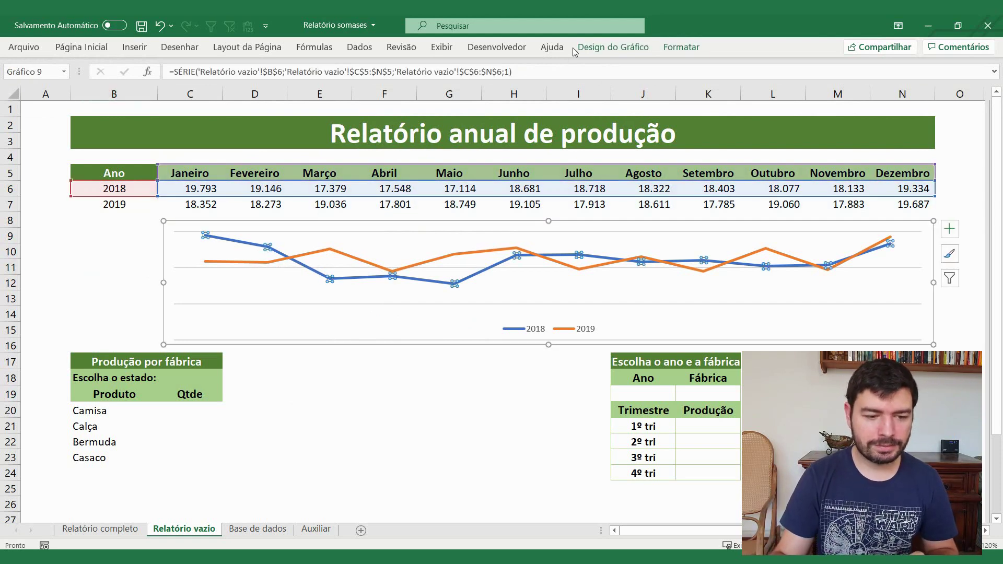
{"action": "left_click", "coordinate": [682, 50]}
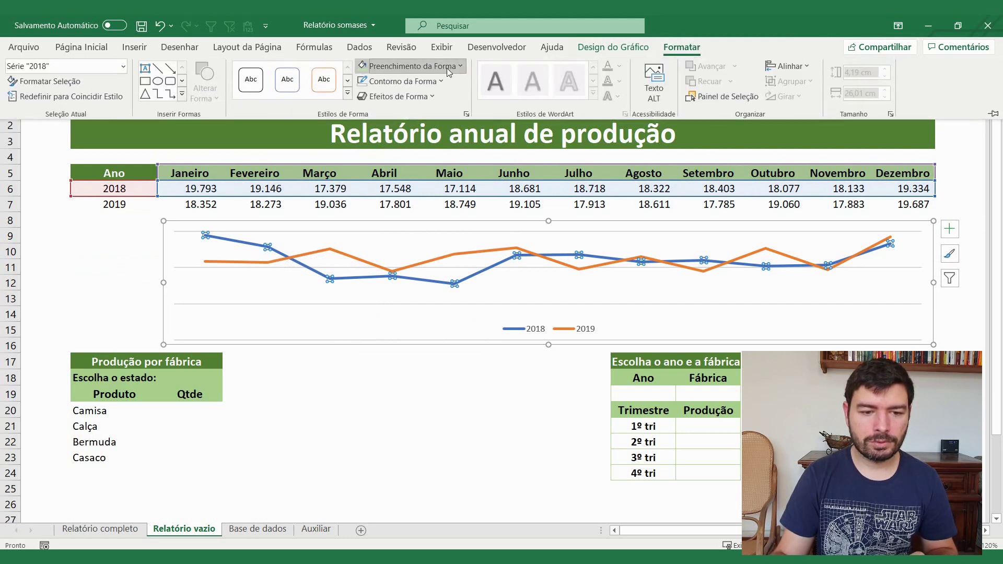
{"action": "left_click", "coordinate": [447, 67]}
{"action": "left_click", "coordinate": [455, 163]}
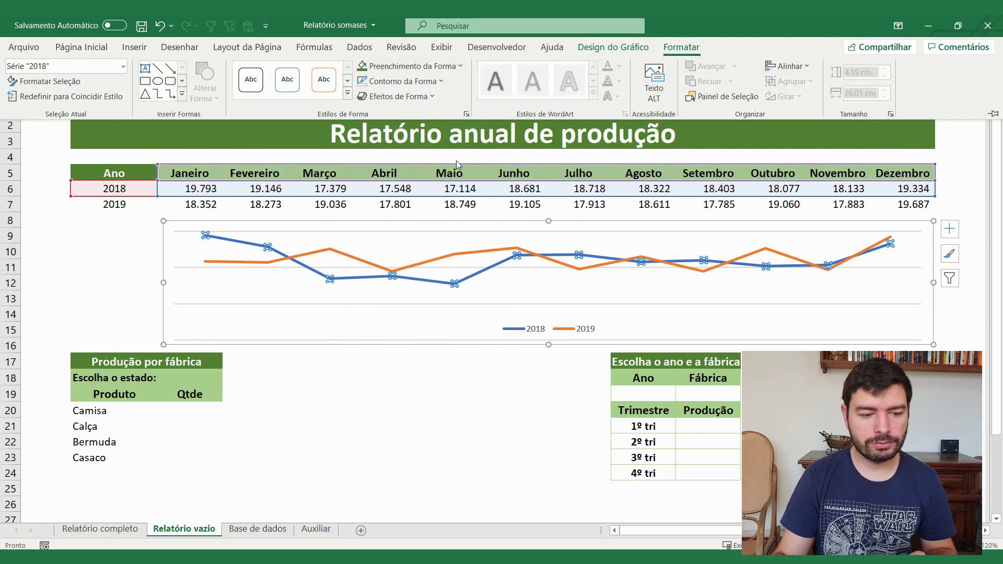
{"action": "left_click", "coordinate": [235, 243]}
{"action": "left_click", "coordinate": [260, 266]}
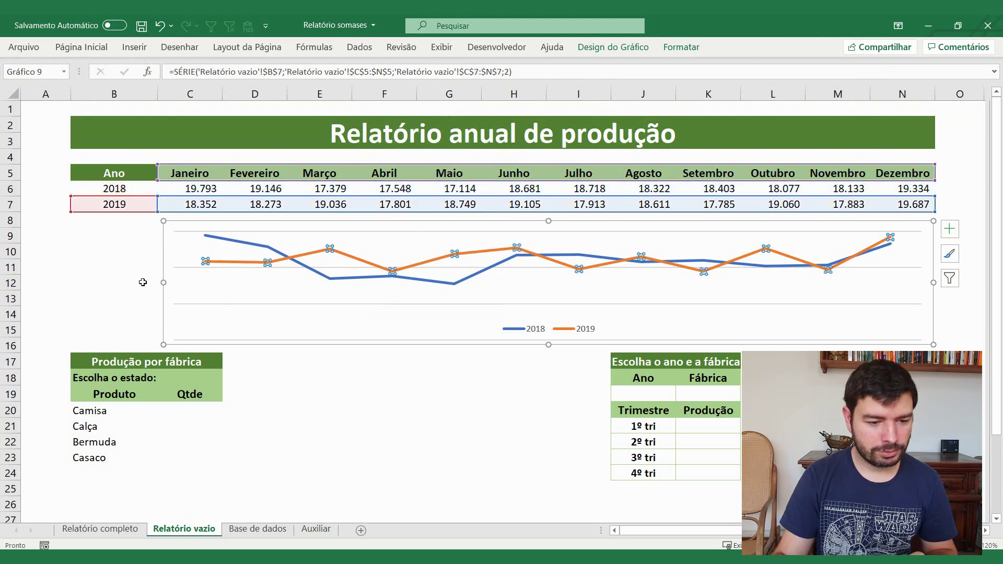
{"action": "left_click", "coordinate": [143, 282]}
Set the outline colour of the 2018 series line to dark green from the theme colours
{"action": "left_click", "coordinate": [237, 244]}
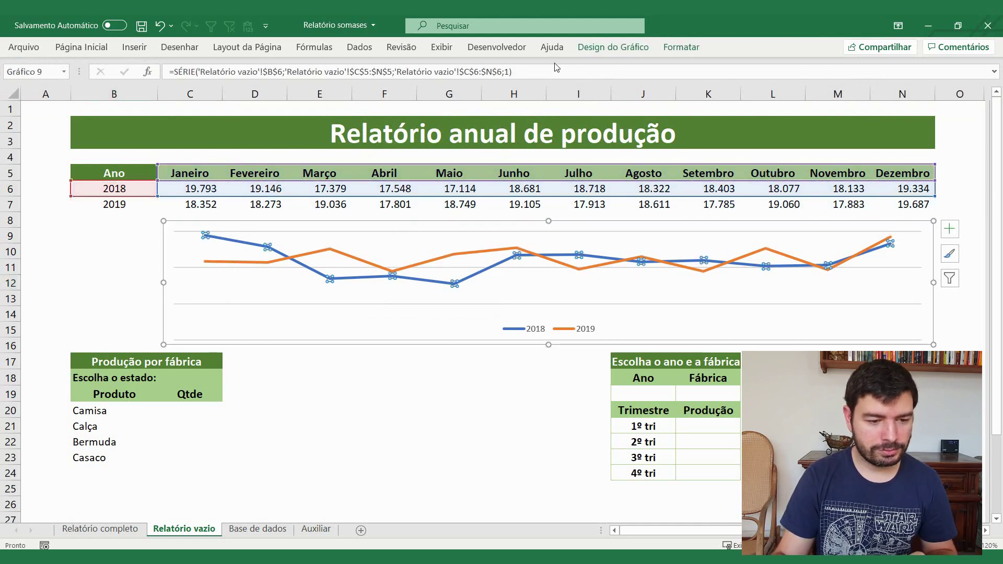
{"action": "left_click", "coordinate": [681, 47]}
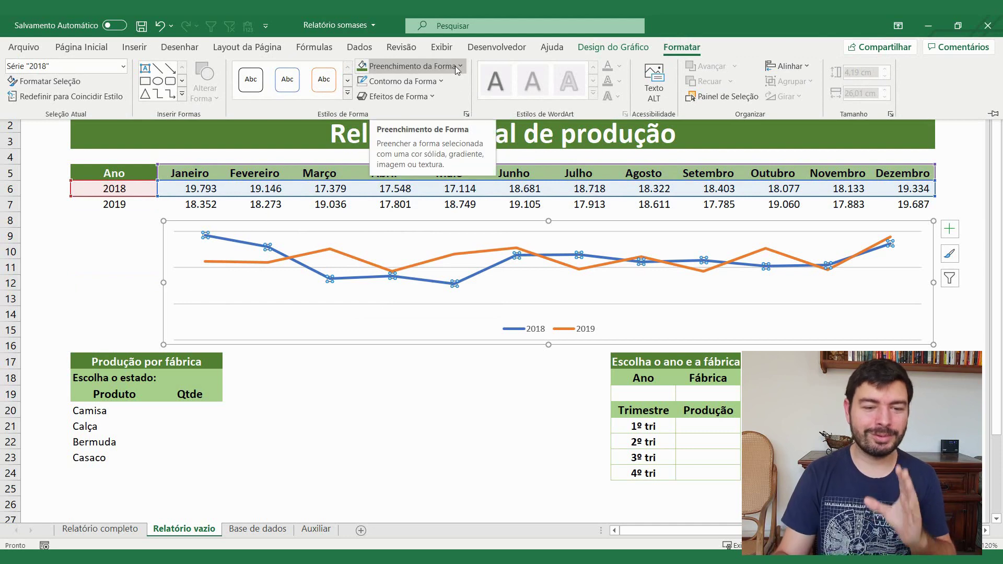
{"action": "left_click", "coordinate": [440, 80]}
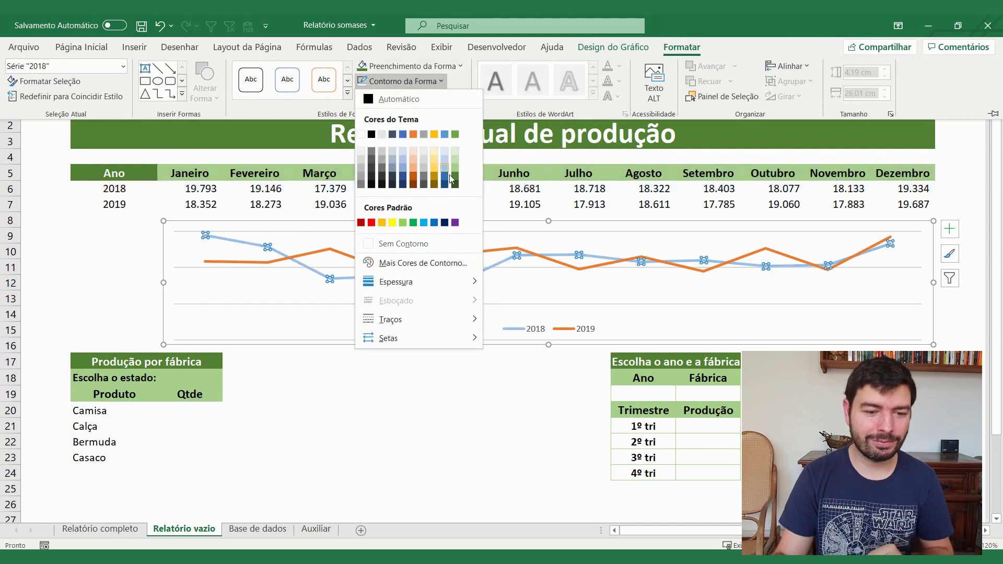
{"action": "left_click", "coordinate": [455, 179]}
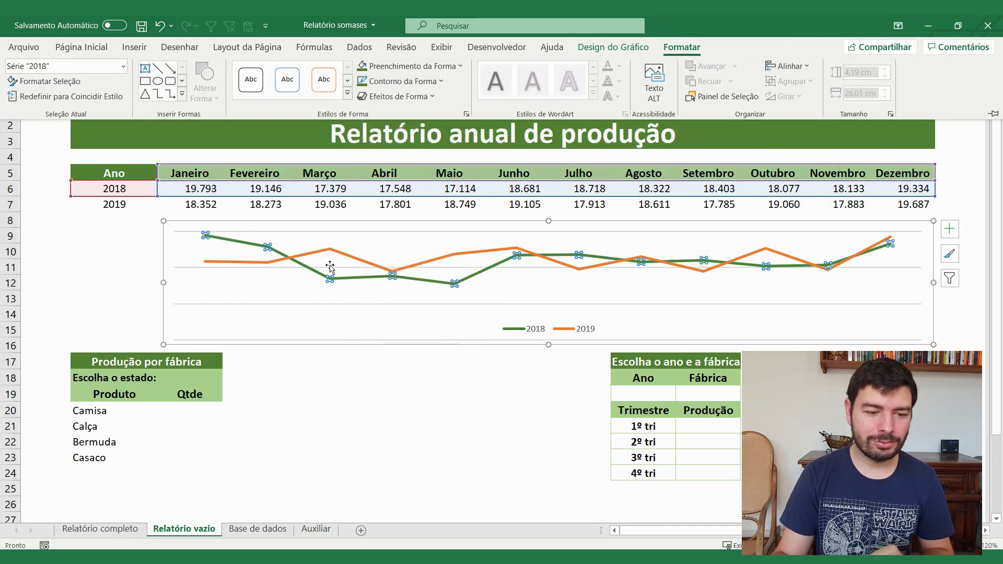
Set the outline colour of the 2019 series line to light green from the theme colours and deselect the chart
{"action": "left_click", "coordinate": [235, 263]}
{"action": "left_click", "coordinate": [681, 48]}
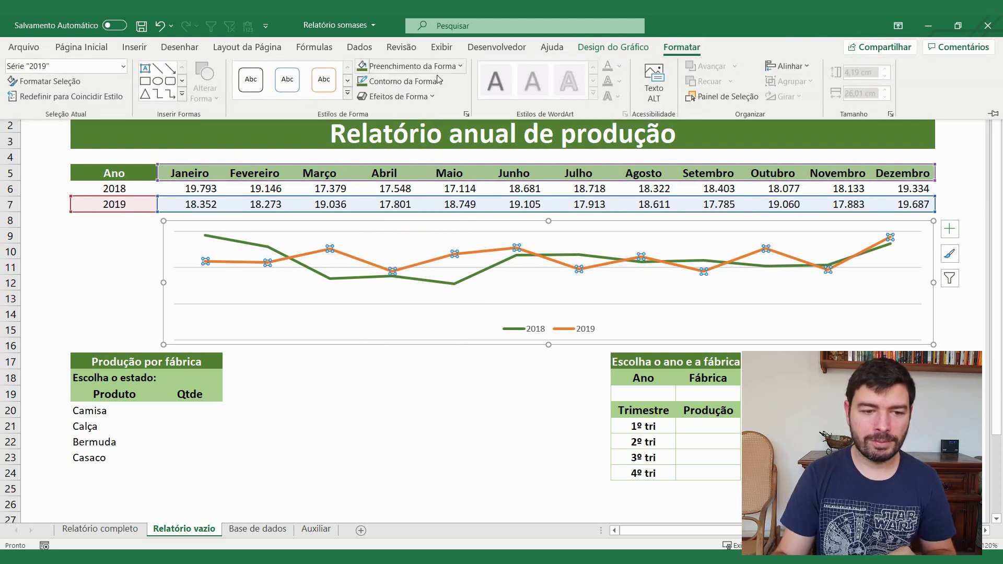
{"action": "left_click", "coordinate": [440, 81]}
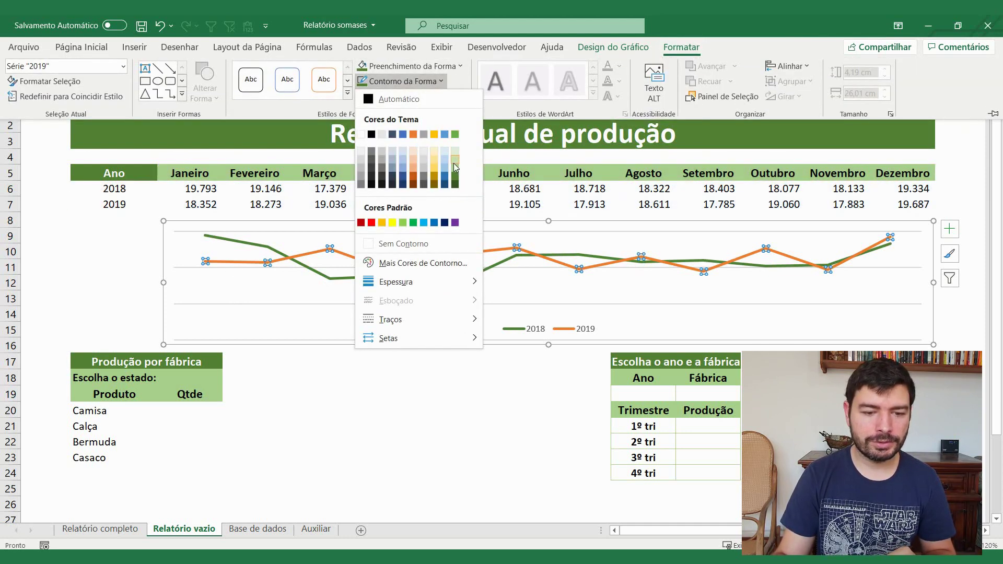
{"action": "left_click", "coordinate": [455, 163]}
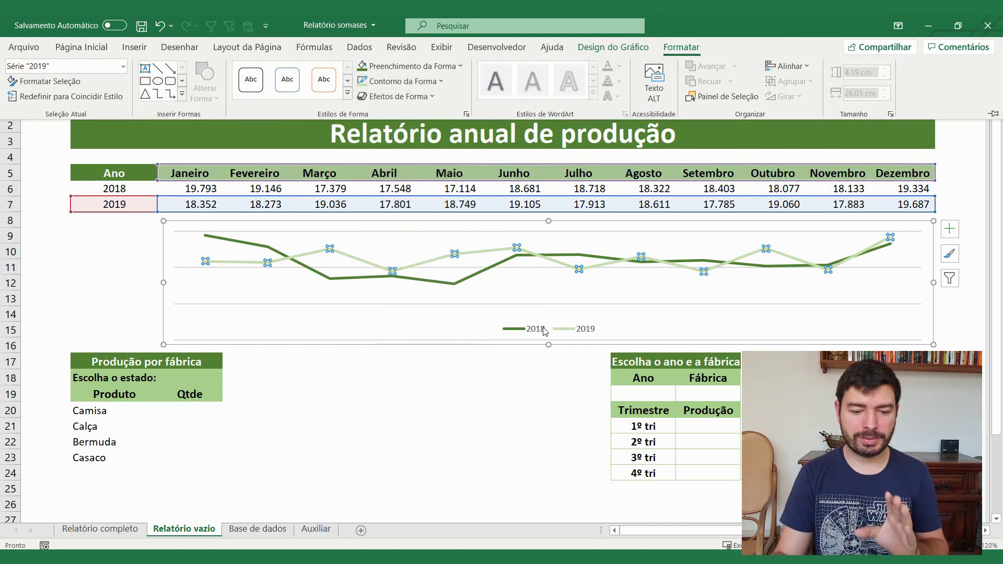
{"action": "left_click", "coordinate": [360, 374]}
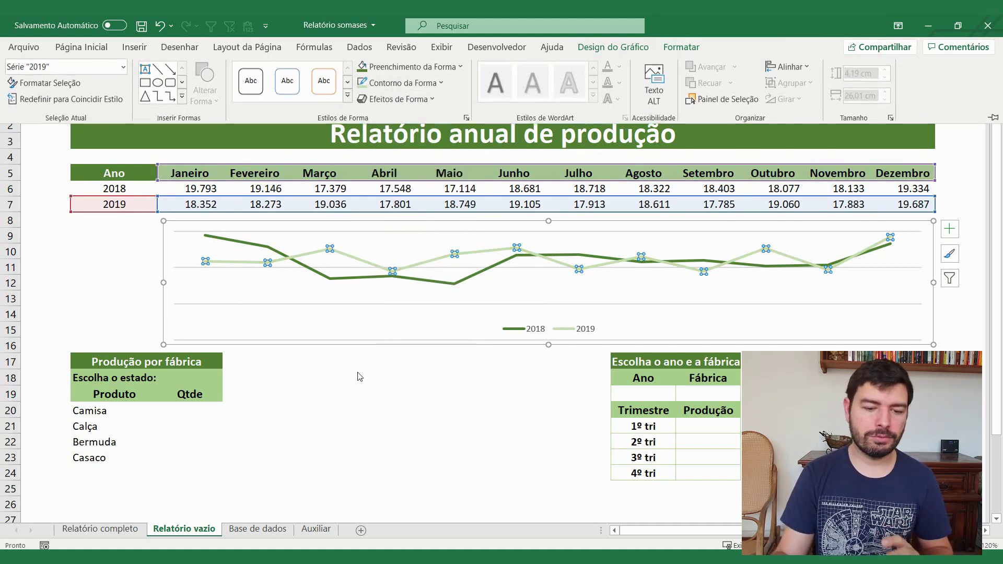
{"action": "key", "text": "Escape"}
{"action": "key", "text": "Escape"}
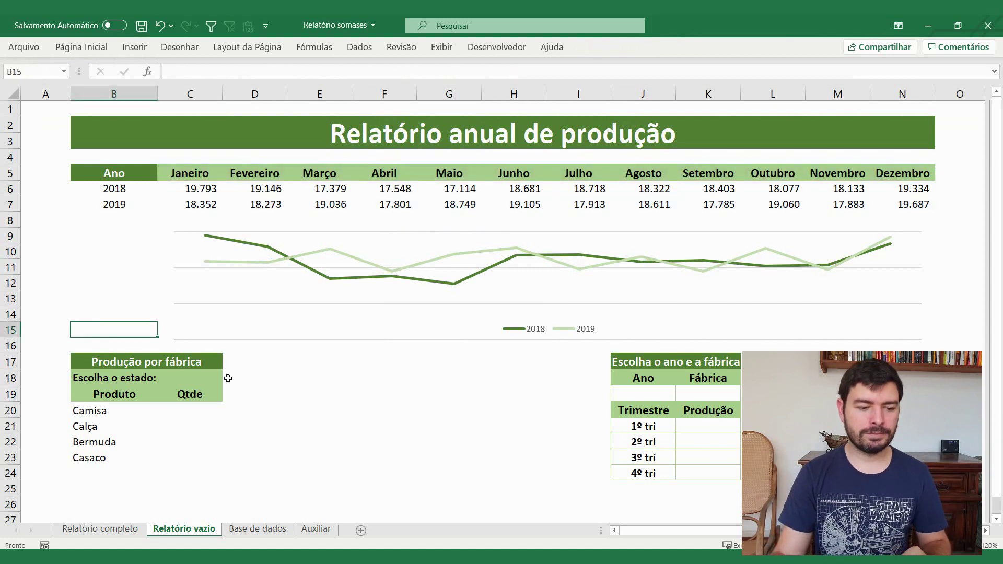
{"action": "left_click", "coordinate": [199, 380]}
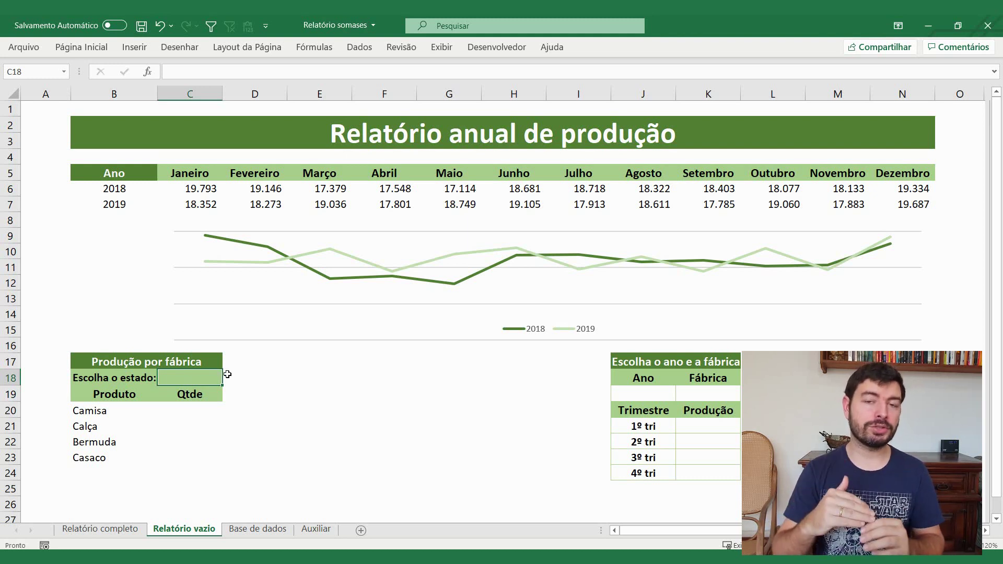
{"action": "left_click", "coordinate": [199, 410]}
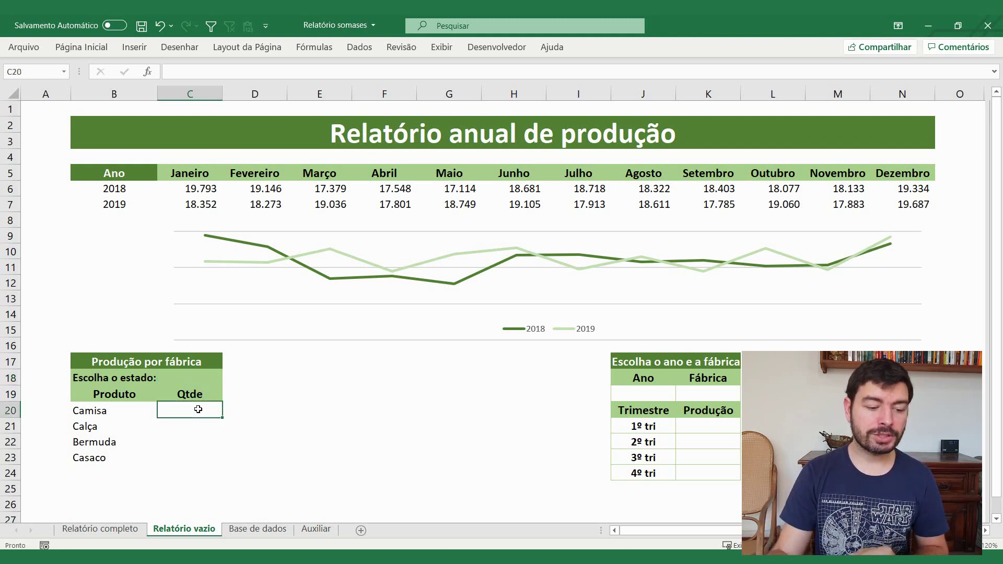
{"action": "key", "text": "Down"}
{"action": "key", "text": "Down"}
{"action": "key", "text": "Down"}
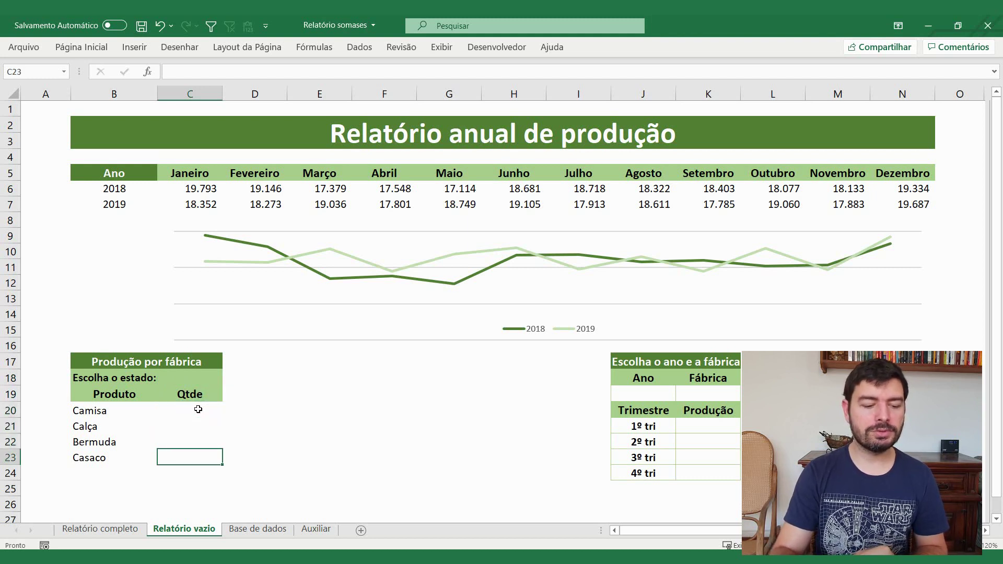
Add a list validation to the state cell C18 using the factories in Auxiliar A2:A4 as source, and choose São Paulo
{"action": "left_click", "coordinate": [209, 381]}
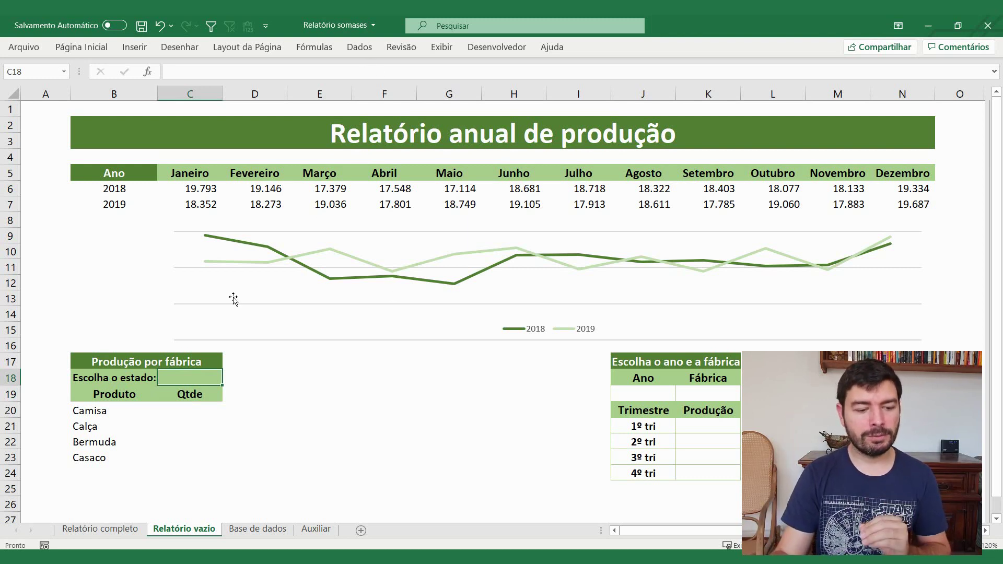
{"action": "left_click", "coordinate": [359, 47]}
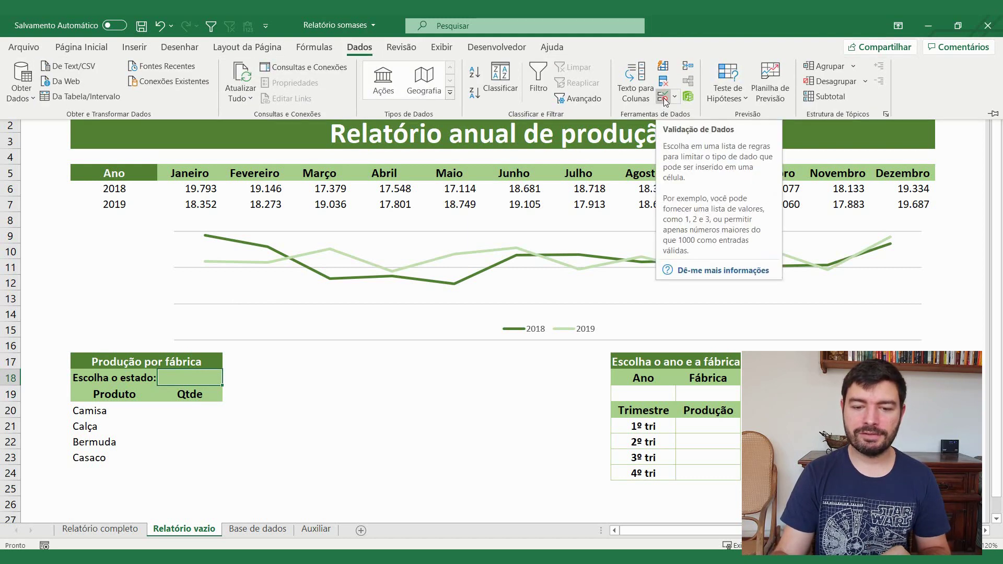
{"action": "left_click", "coordinate": [665, 99]}
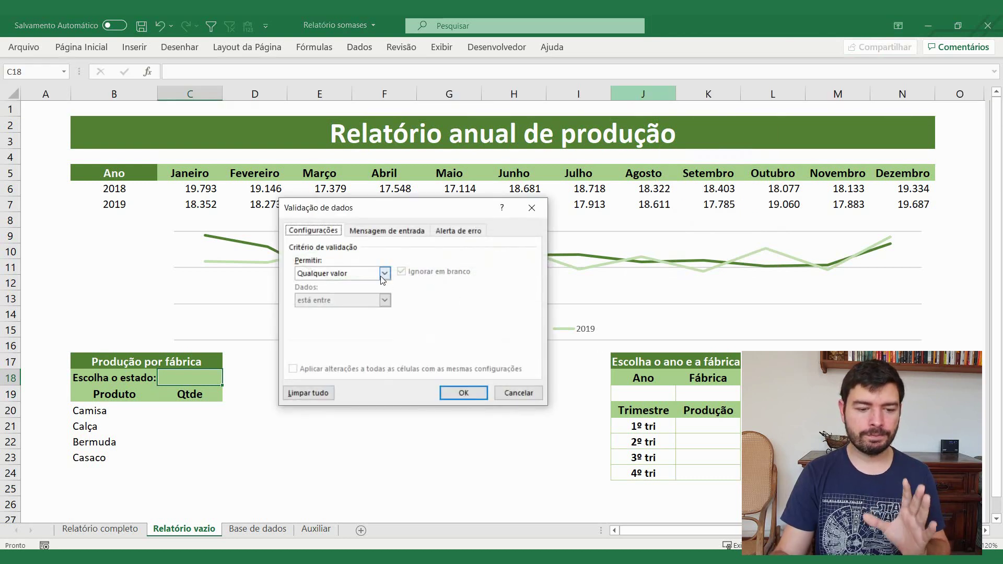
{"action": "left_click", "coordinate": [384, 274]}
{"action": "left_click", "coordinate": [360, 315]}
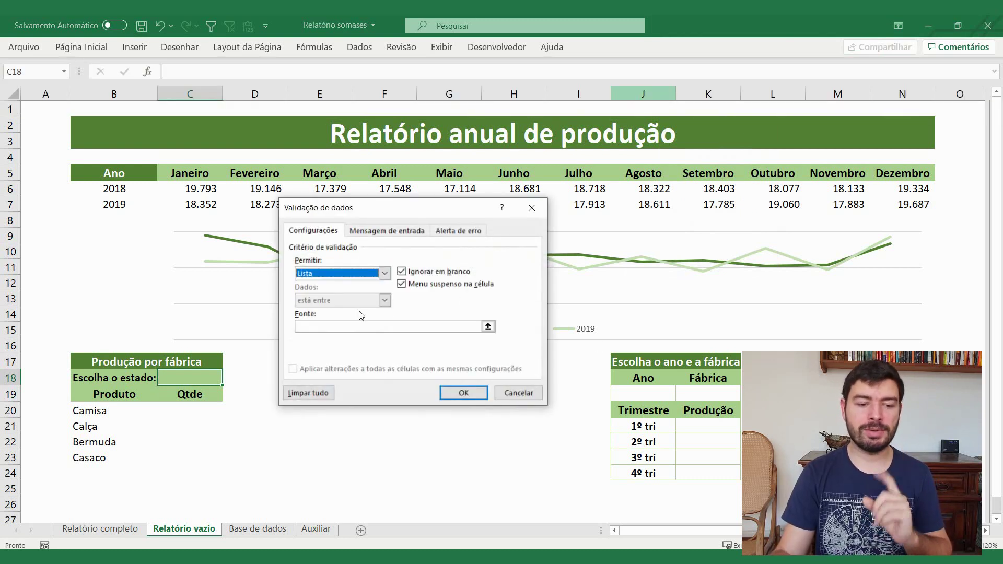
{"action": "left_click", "coordinate": [349, 327]}
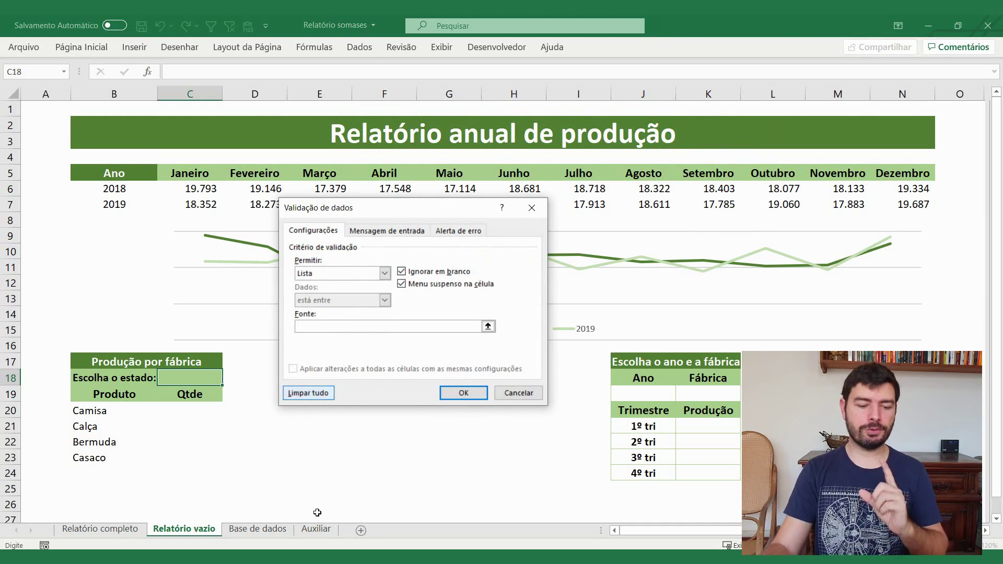
{"action": "type", "text": "="}
{"action": "left_click", "coordinate": [316, 529]}
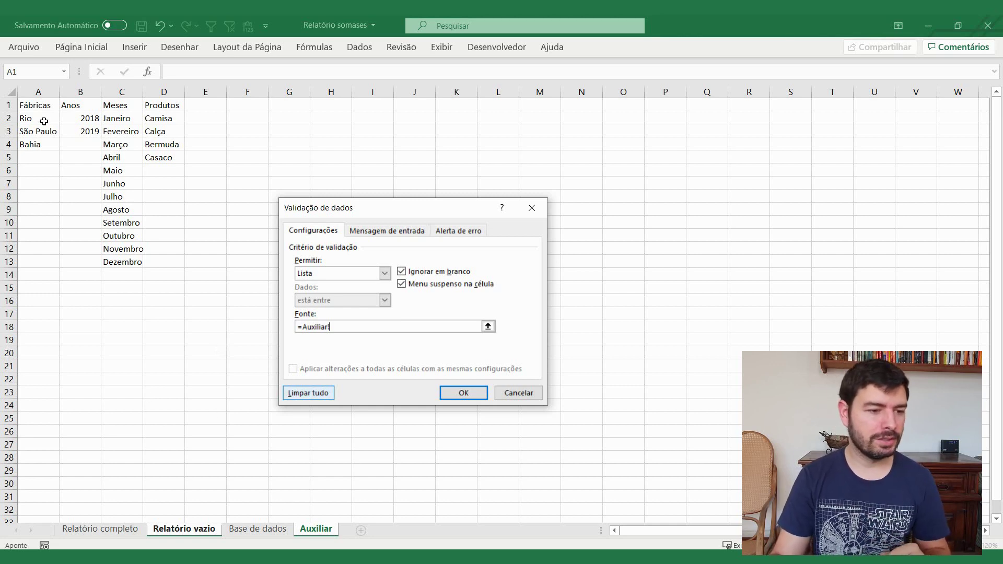
{"action": "left_click_drag", "start_coordinate": [44, 122], "coordinate": [44, 145]}
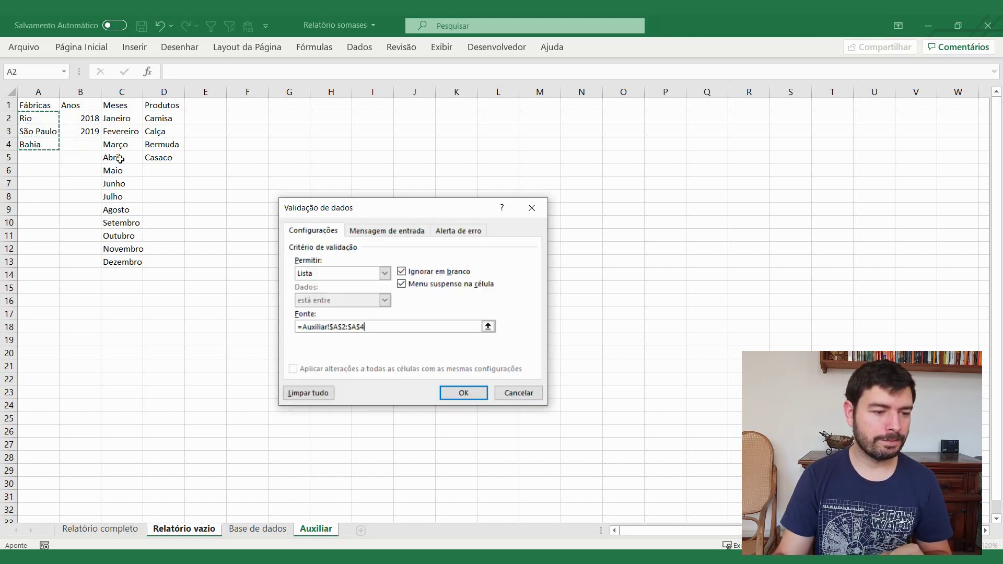
{"action": "left_click", "coordinate": [454, 392]}
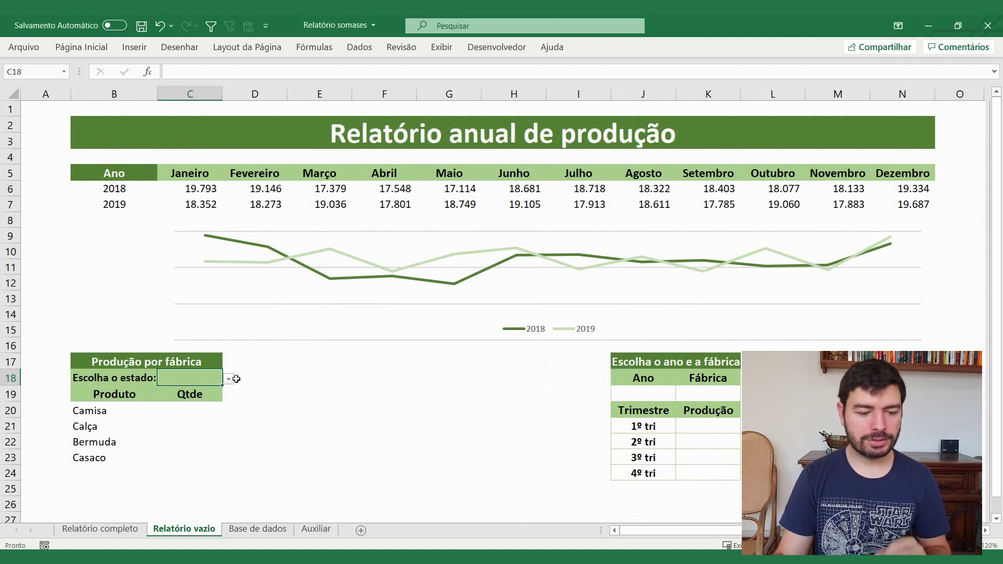
{"action": "left_click", "coordinate": [228, 379]}
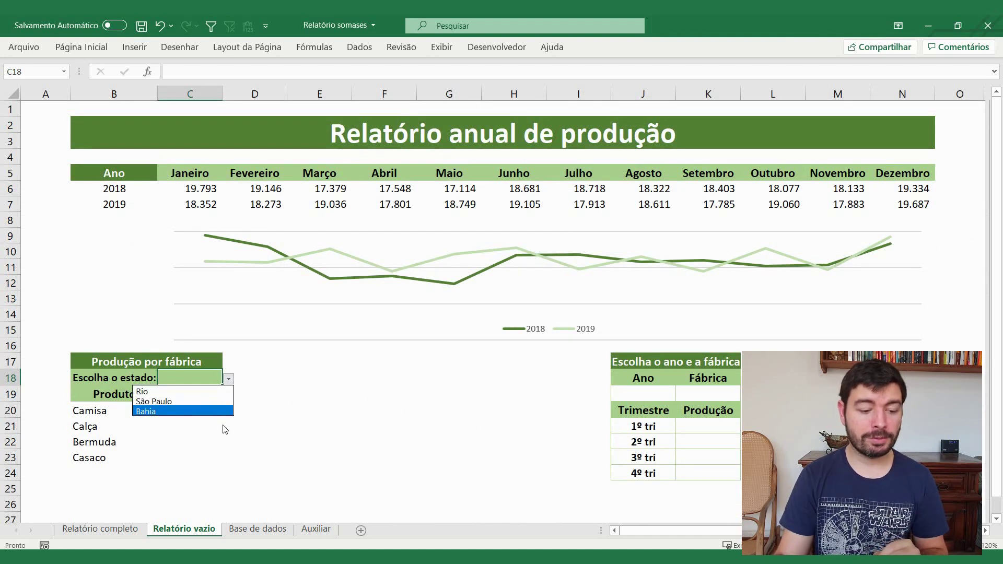
{"action": "left_click", "coordinate": [215, 401]}
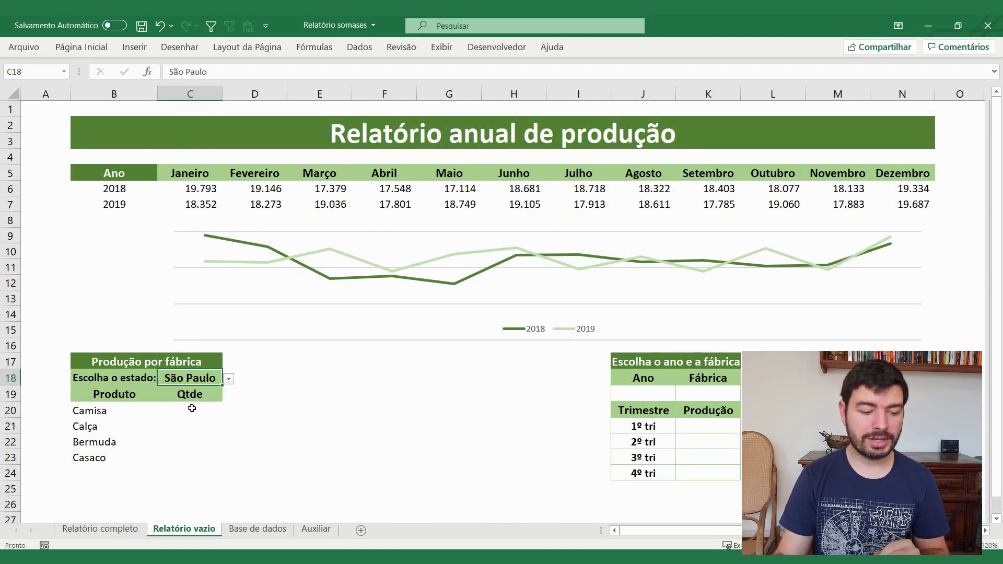
Begin a SOMASES formula in C20 for Camisa, with the Quantidade column F of Base de dados as the sum range
{"action": "left_click_drag", "start_coordinate": [191, 408], "coordinate": [185, 462]}
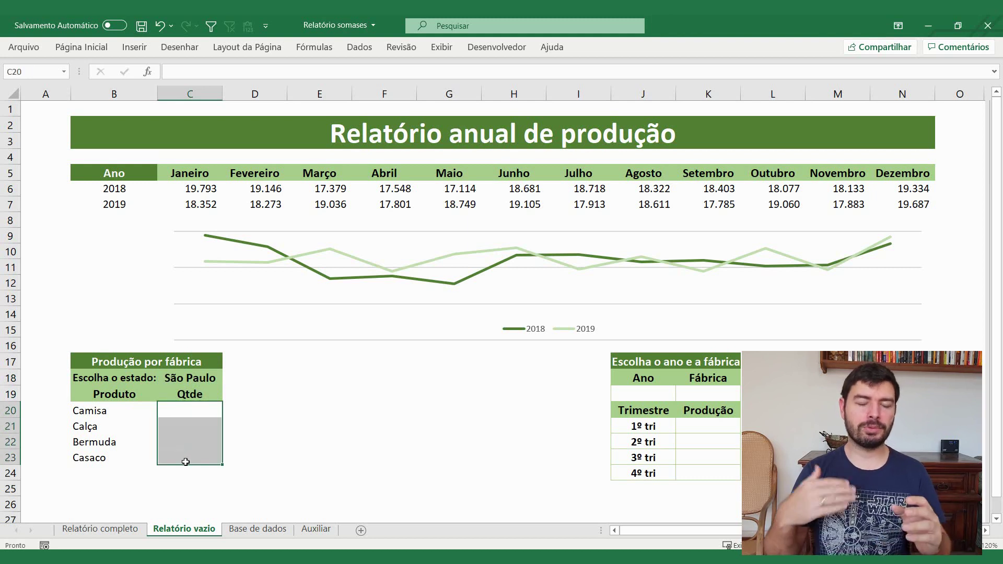
{"action": "left_click", "coordinate": [196, 413]}
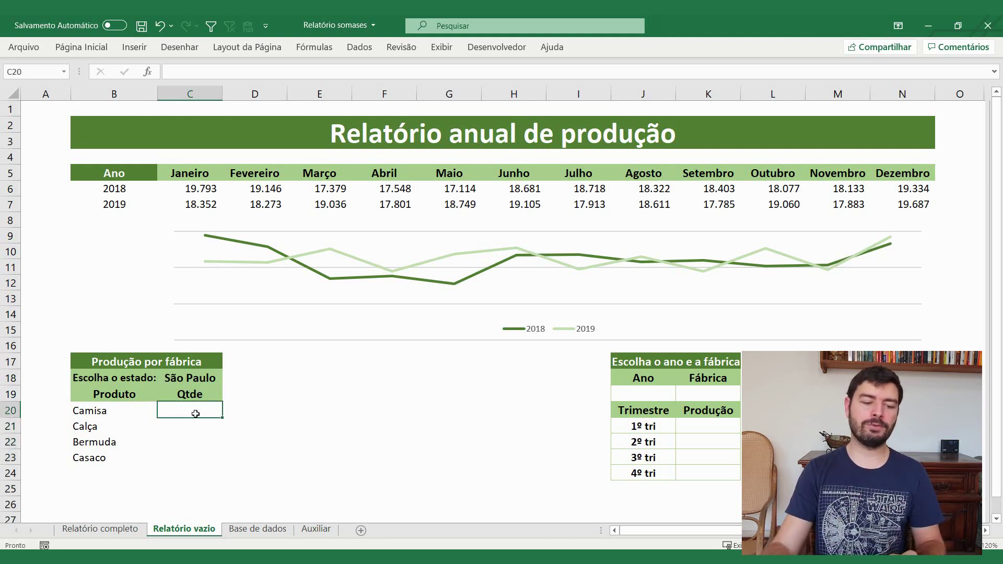
{"action": "type", "text": "=so"}
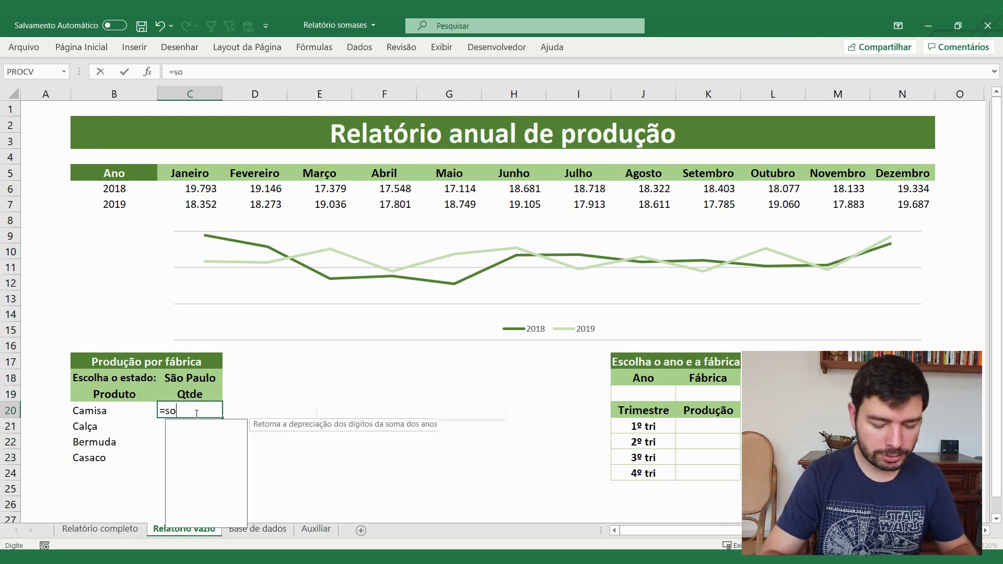
{"action": "type", "text": "mases"}
{"action": "key", "text": "Tab"}
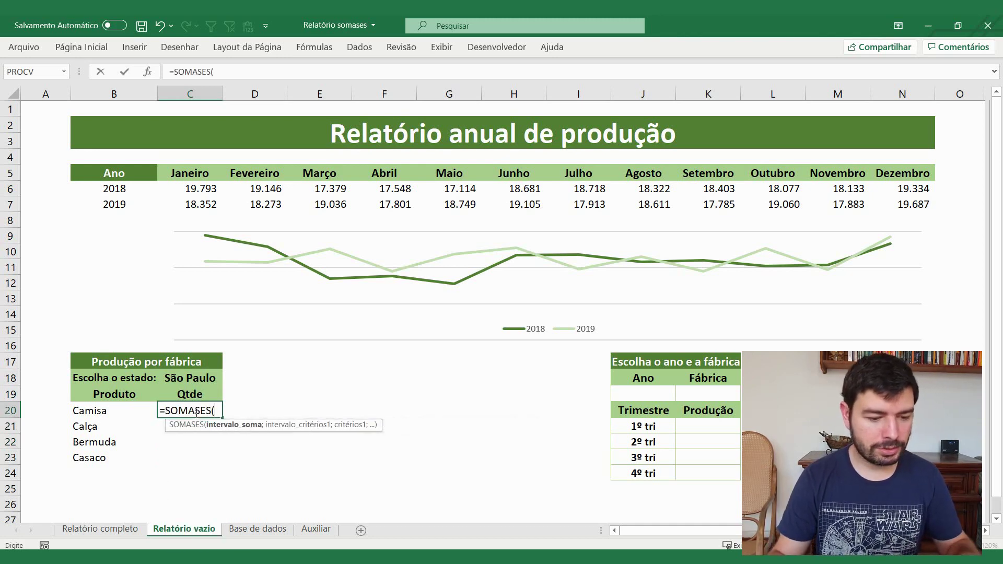
{"action": "left_click", "coordinate": [257, 528]}
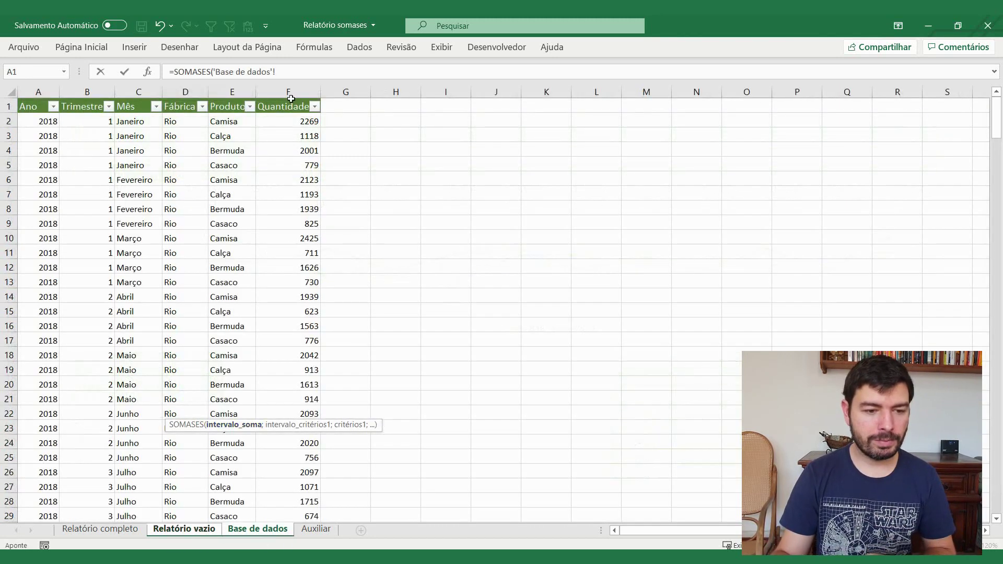
{"action": "left_click", "coordinate": [291, 93]}
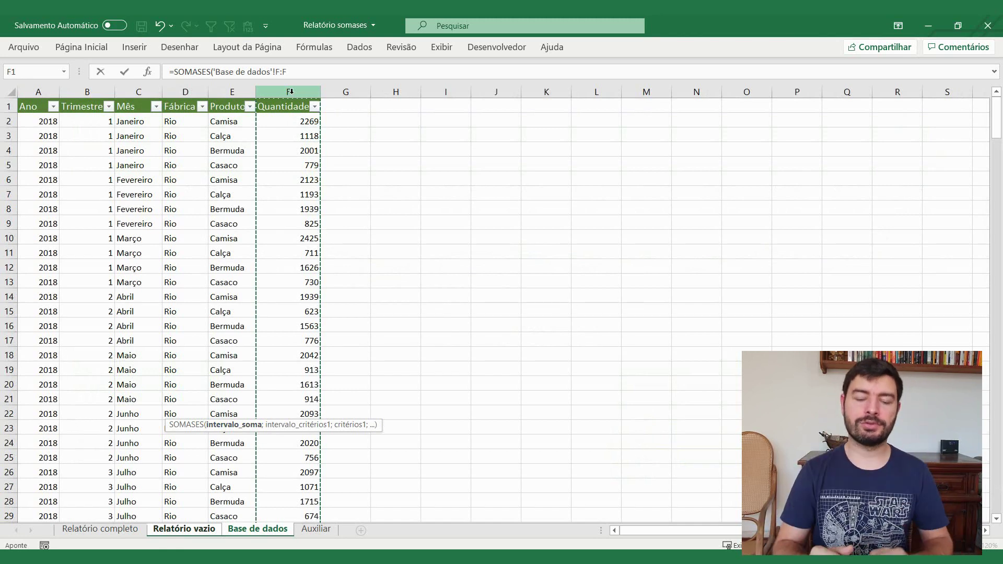
{"action": "type", "text": ";"}
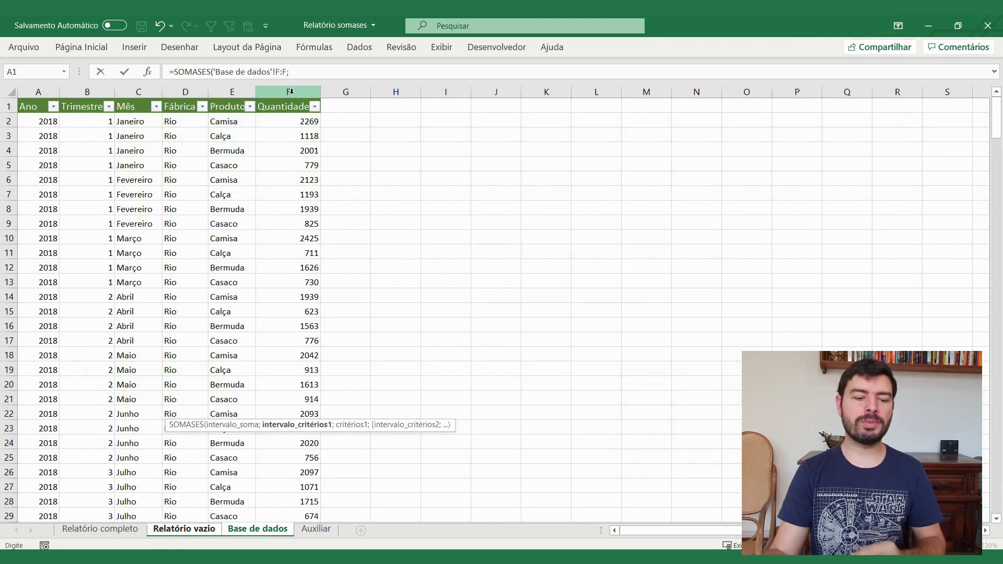
Add the first SOMASES criterion, matching the Fábrica column D of Base de dados to the chosen state in C18
{"action": "left_click", "coordinate": [182, 94]}
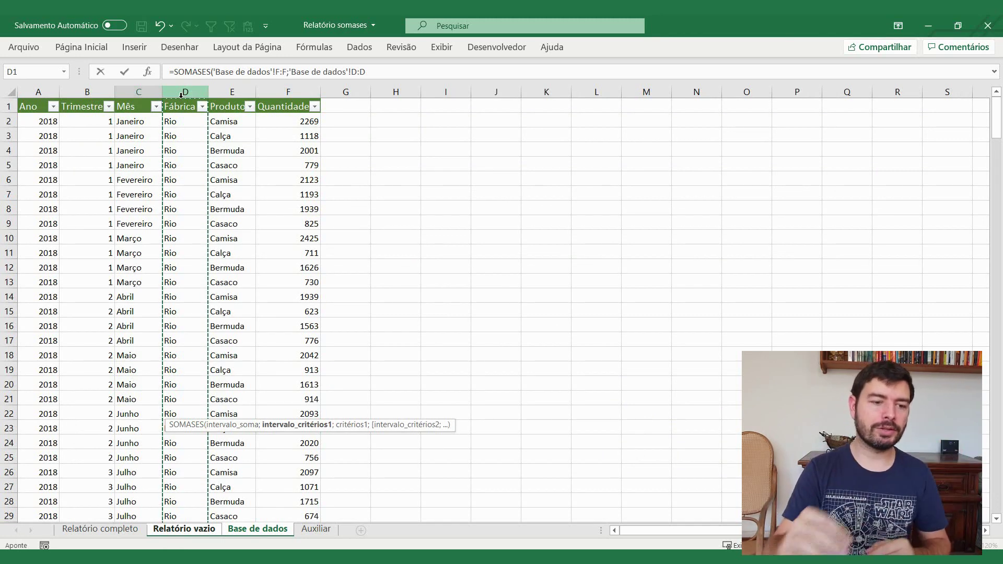
{"action": "type", "text": ";"}
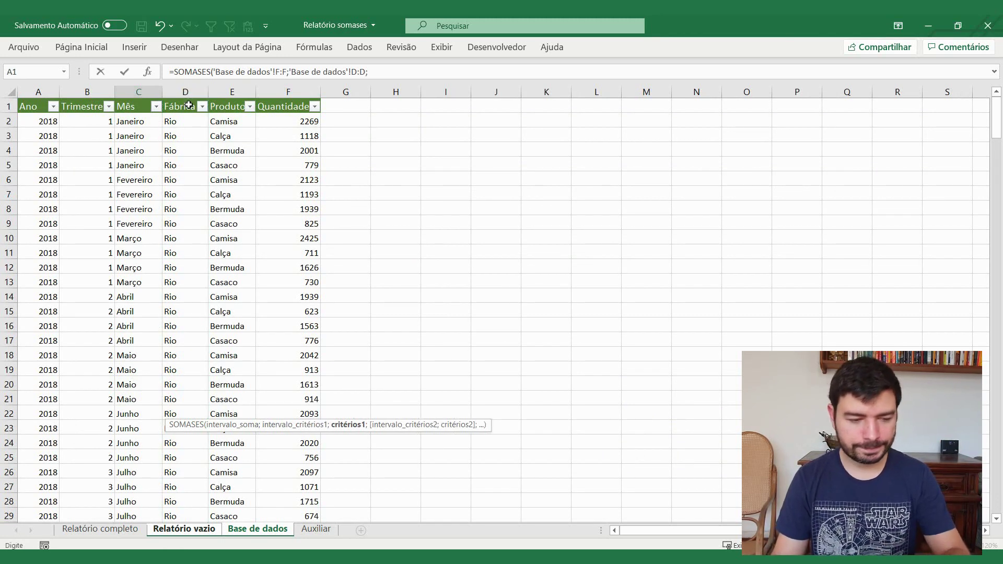
{"action": "left_click", "coordinate": [173, 529]}
{"action": "left_click", "coordinate": [192, 377]}
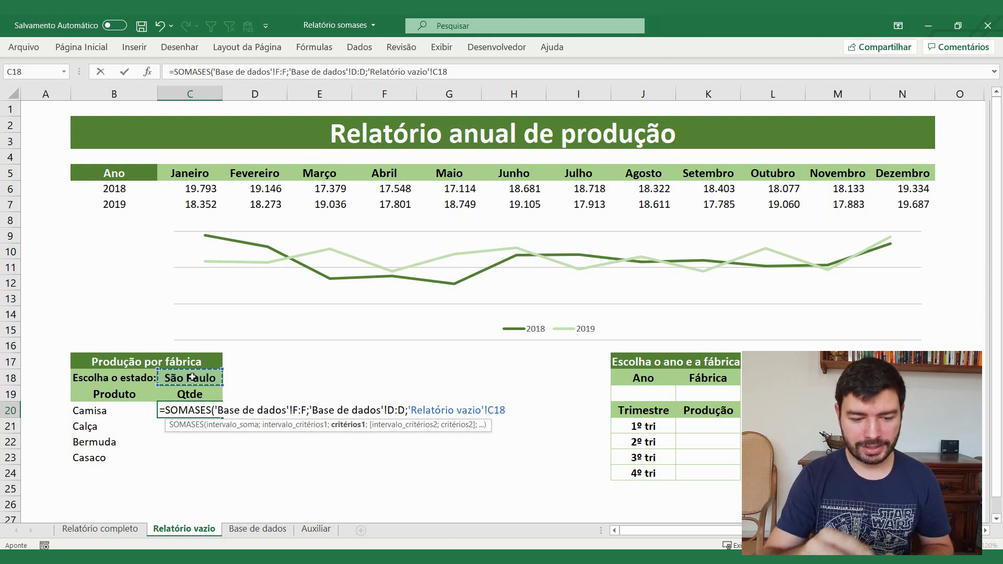
{"action": "type", "text": ";"}
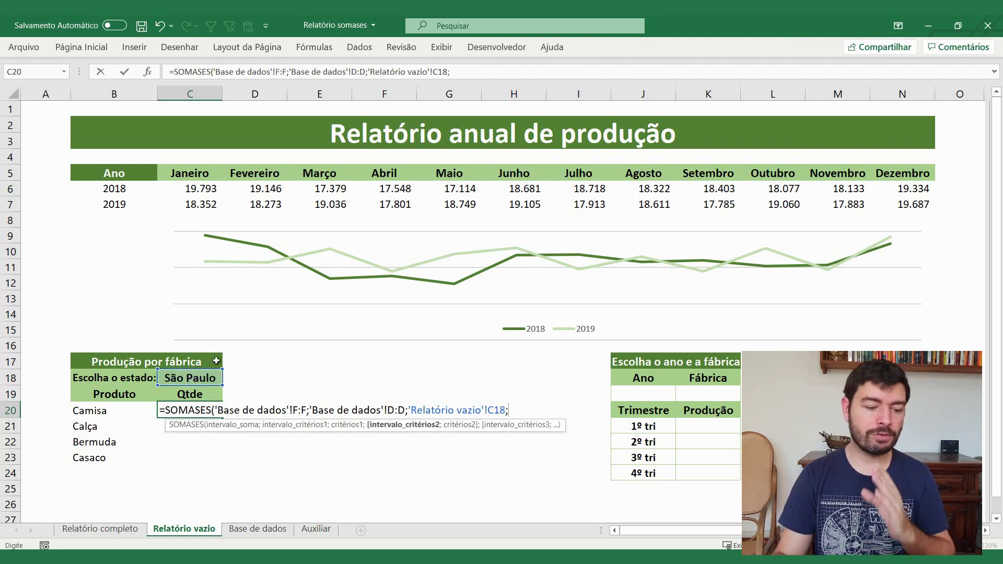
Add the second criterion, matching the Produto column E of Base de dados to the product in B20, and complete the formula
{"action": "left_click", "coordinate": [259, 529]}
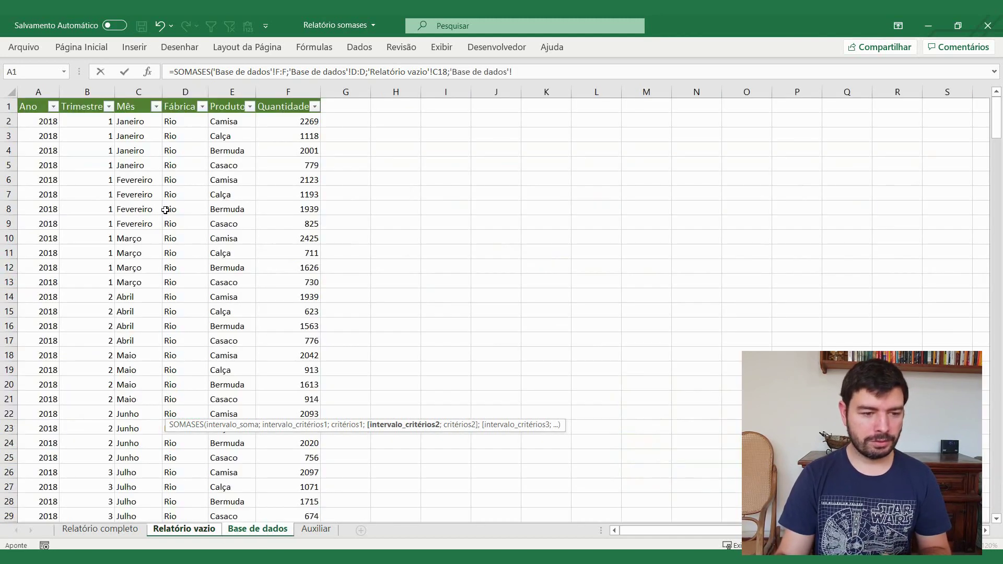
{"action": "left_click", "coordinate": [232, 92]}
{"action": "type", "text": ";"}
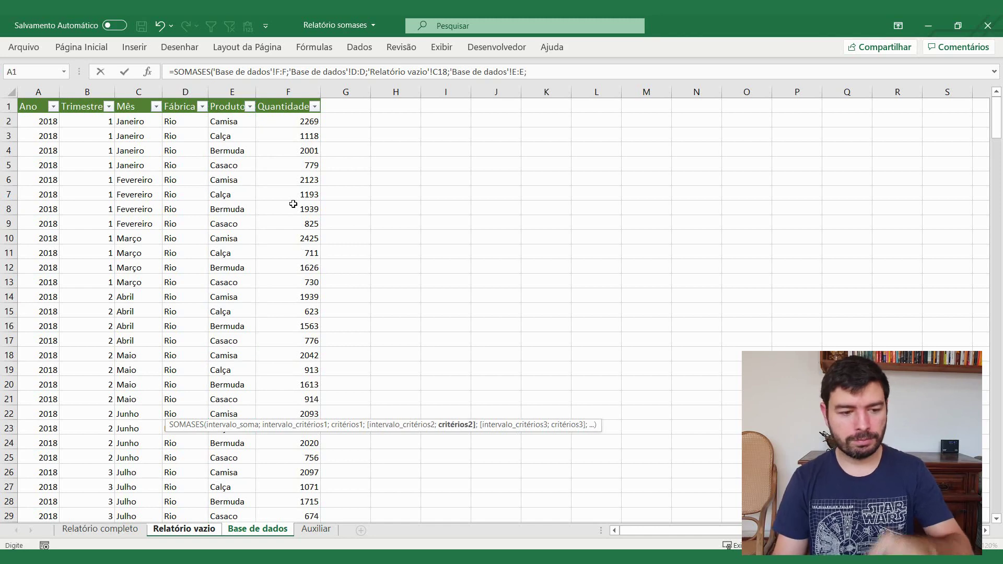
{"action": "left_click", "coordinate": [176, 533]}
{"action": "left_click", "coordinate": [90, 411]}
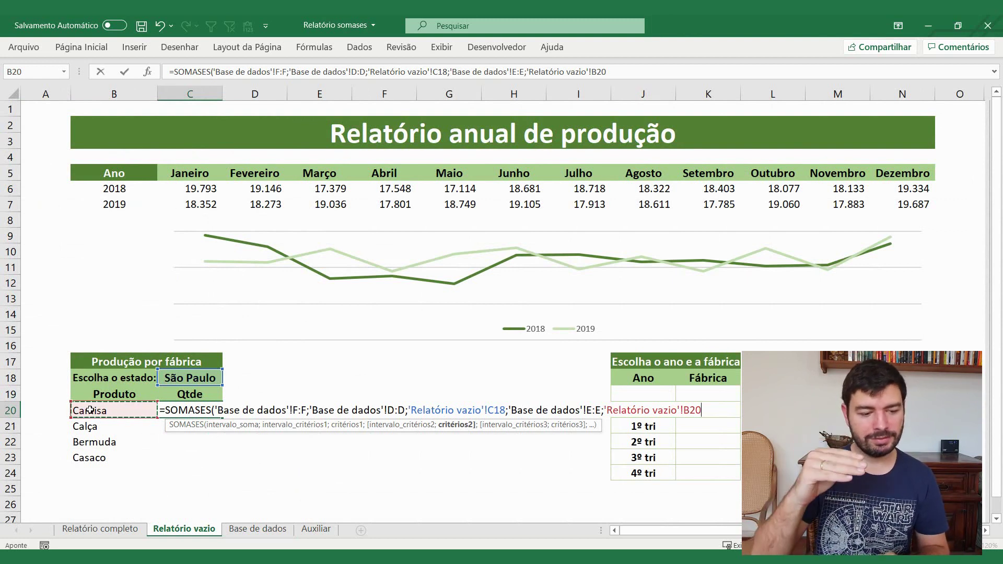
{"action": "key", "text": "Return"}
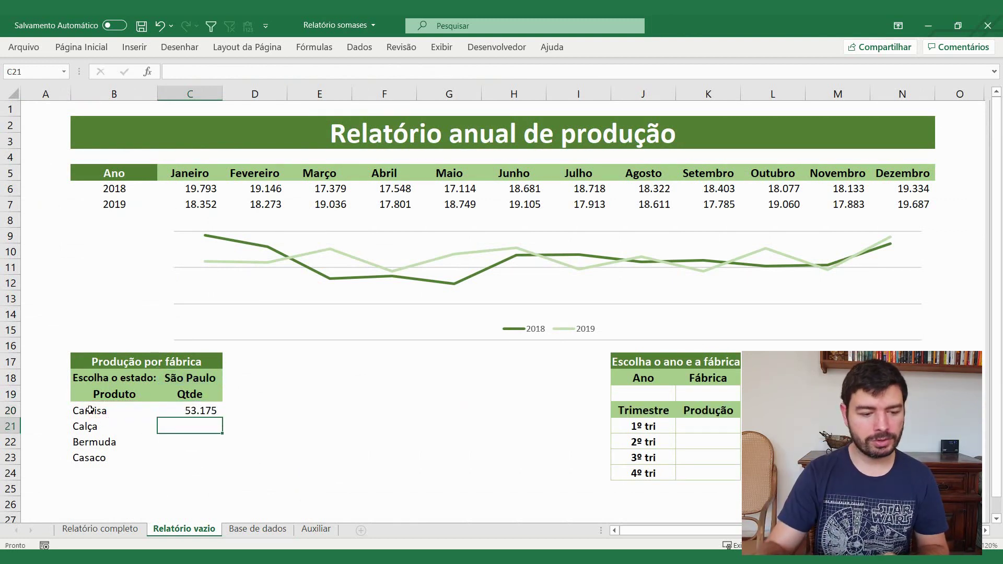
Change the chosen state in the Produção por fábrica table to Bahia
{"action": "left_click", "coordinate": [204, 412]}
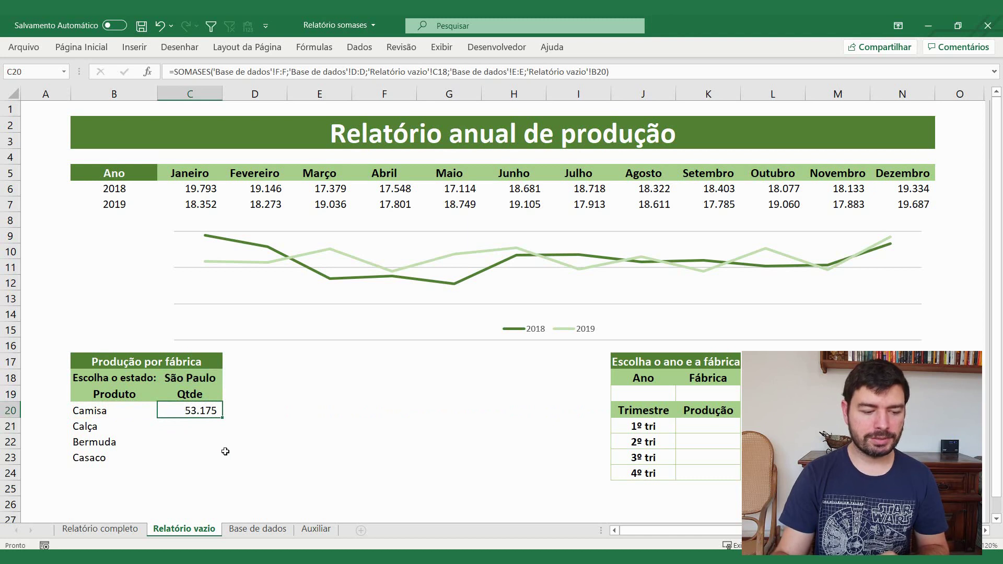
{"action": "left_click", "coordinate": [215, 377]}
{"action": "left_click", "coordinate": [229, 378]}
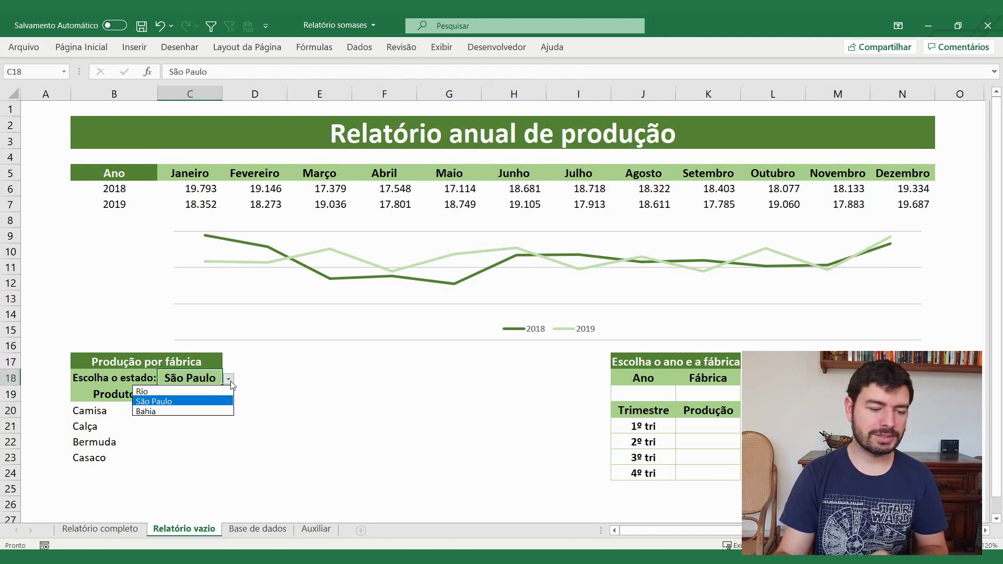
{"action": "left_click", "coordinate": [216, 412]}
Make the C18 reference in the Camisa formula absolute ($C$18) and fill the formula from C20 down to C23
{"action": "left_click", "coordinate": [209, 411]}
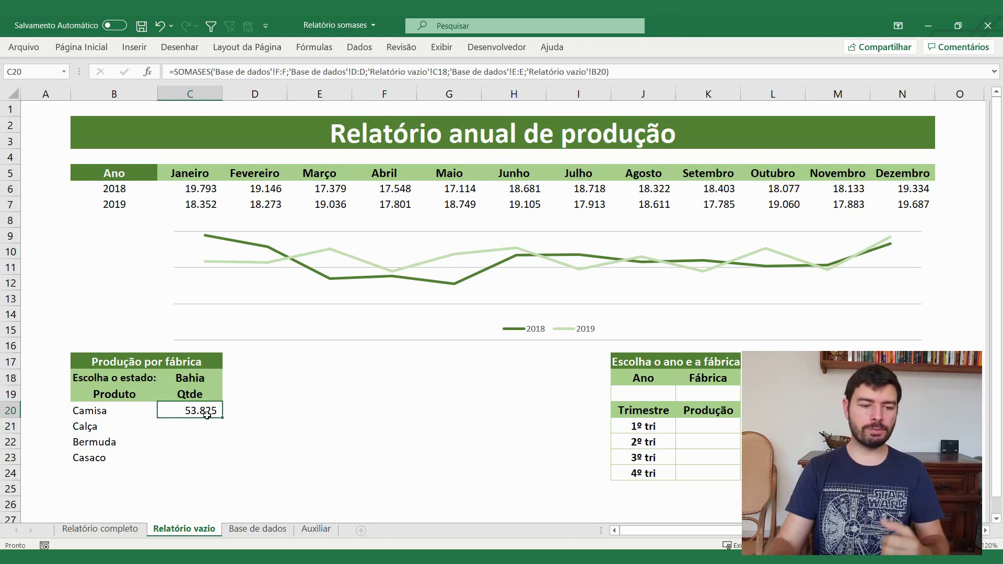
{"action": "left_click", "coordinate": [628, 77]}
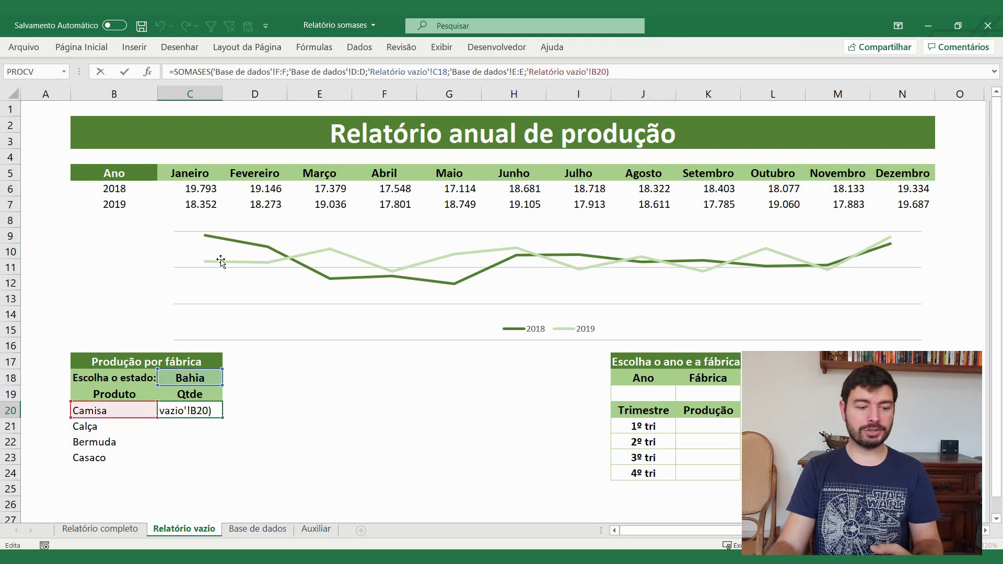
{"action": "left_click", "coordinate": [443, 72]}
{"action": "key", "text": "F4"}
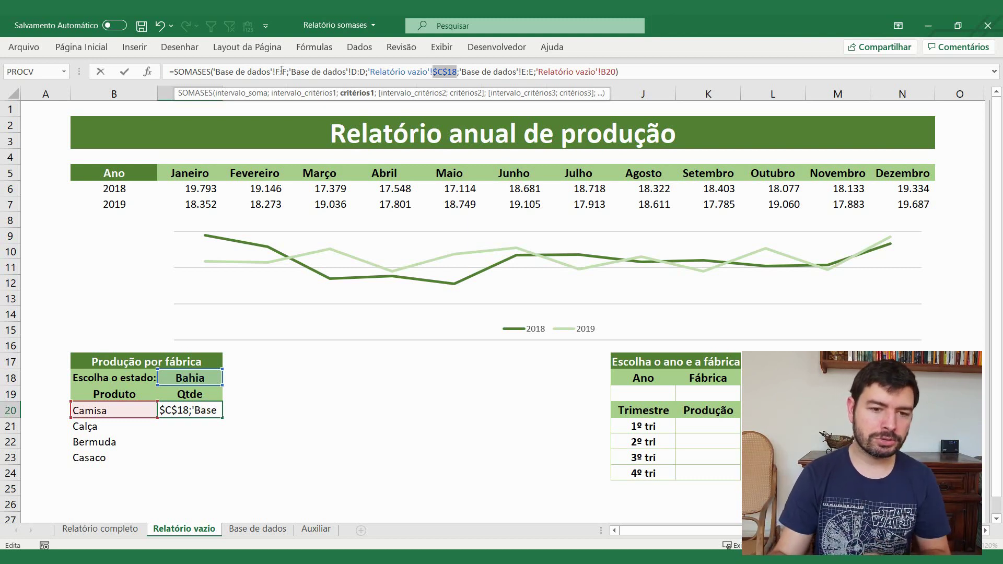
{"action": "key", "text": "Return"}
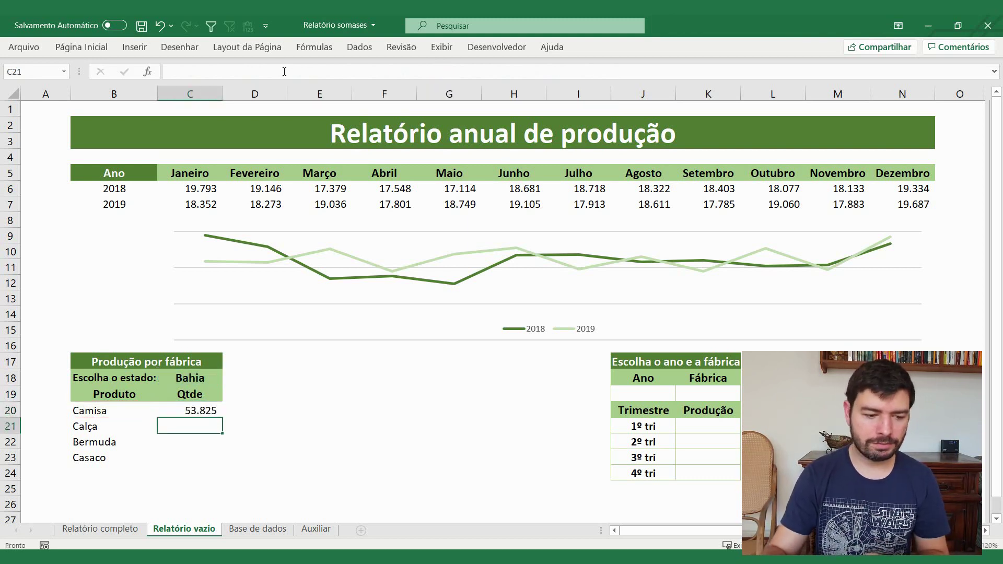
{"action": "left_click", "coordinate": [220, 410]}
{"action": "left_click_drag", "start_coordinate": [222, 419], "coordinate": [222, 463]}
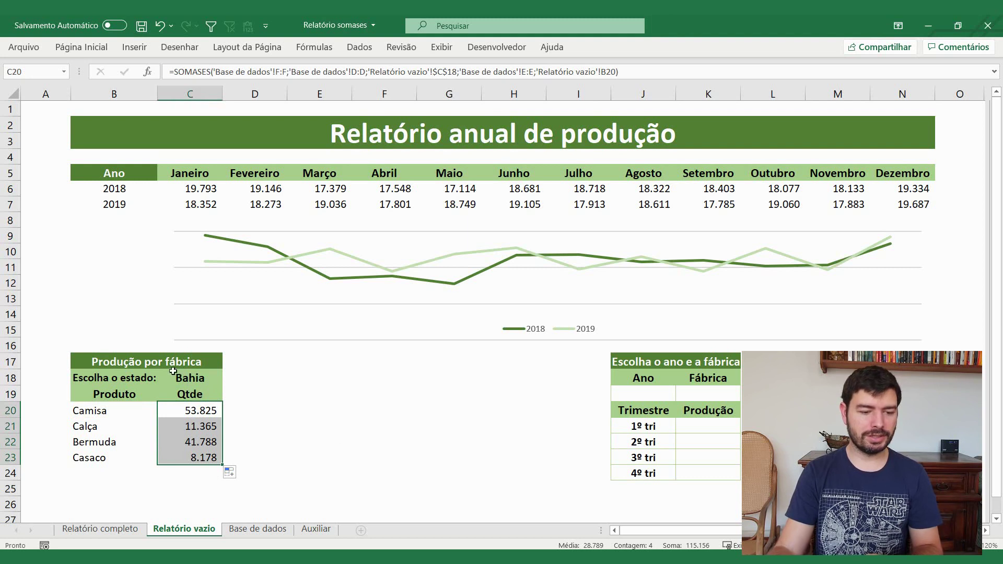
Change the chosen state in the Produção por fábrica table to São Paulo and check the Casaco formula in C23
{"action": "left_click", "coordinate": [214, 383]}
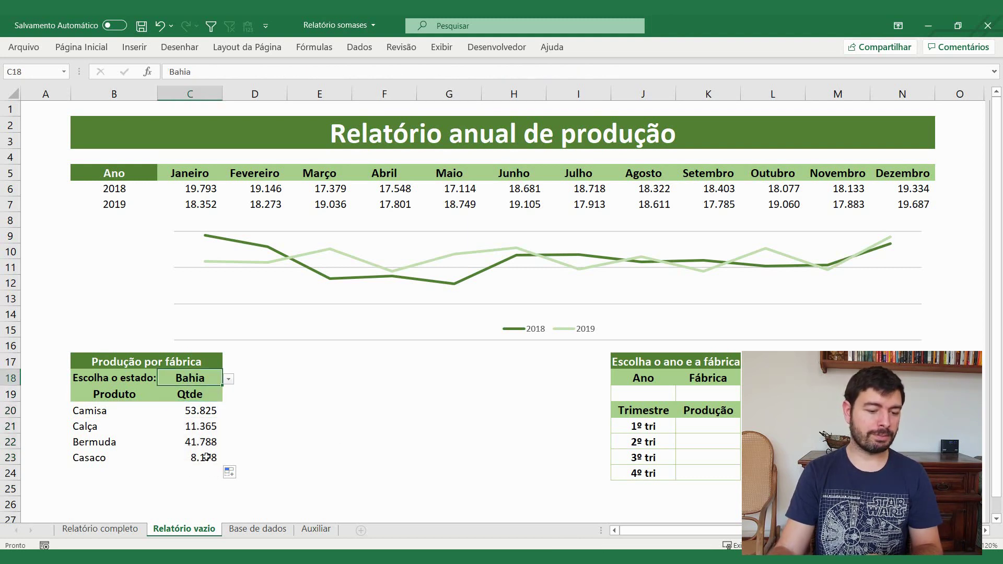
{"action": "left_click", "coordinate": [228, 379]}
{"action": "left_click", "coordinate": [217, 400]}
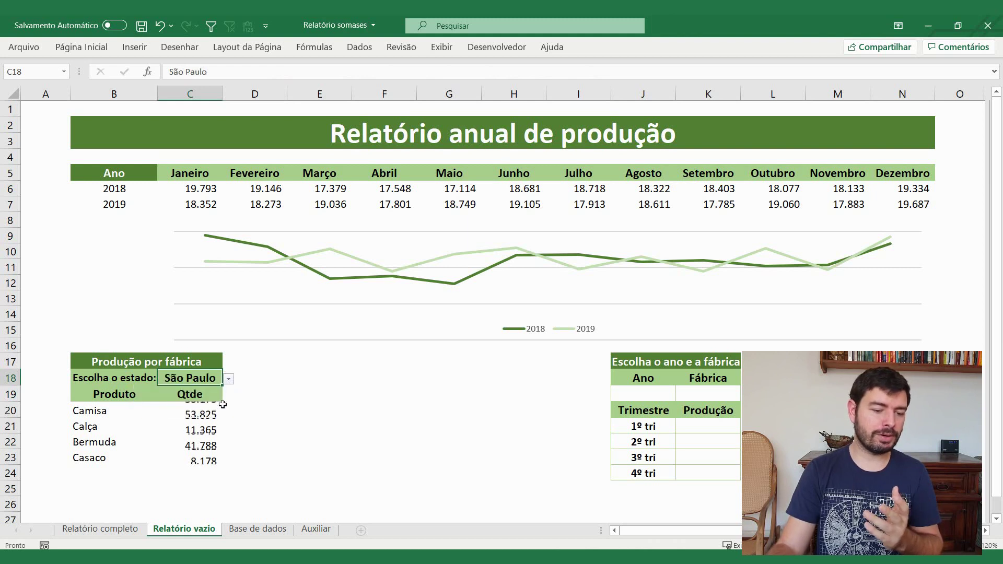
{"action": "left_click", "coordinate": [210, 459]}
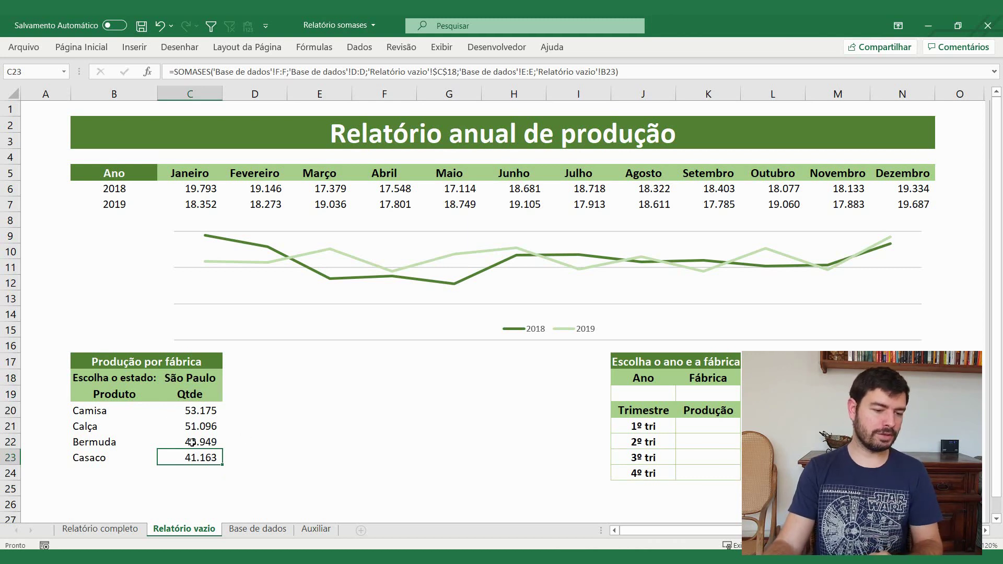
Insert a doughnut chart of the product quantities in B19:C23 and fit it between the two lower tables, spanning rows 17 to 26
{"action": "left_click_drag", "start_coordinate": [195, 459], "coordinate": [110, 396]}
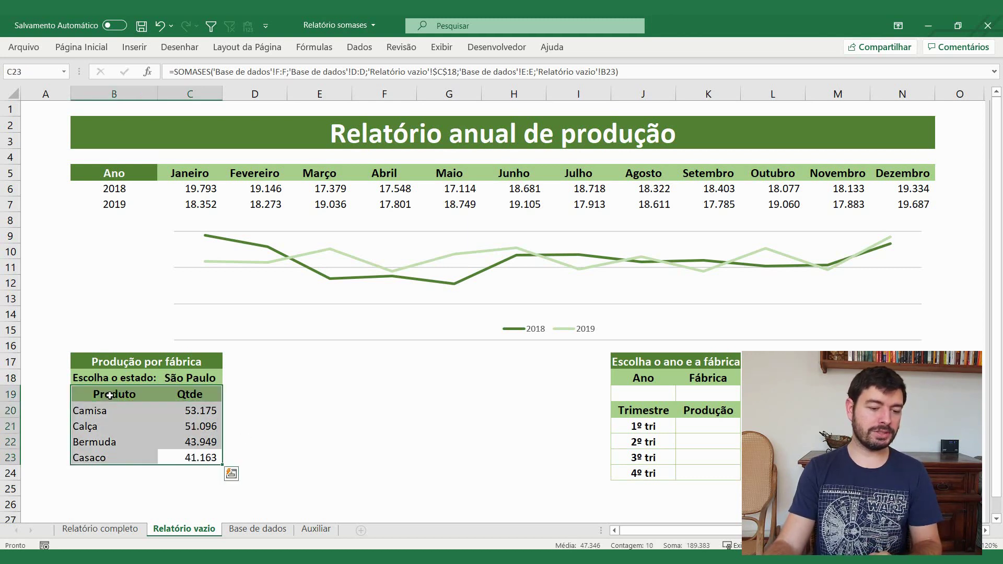
{"action": "left_click", "coordinate": [137, 48]}
{"action": "left_click", "coordinate": [364, 96]}
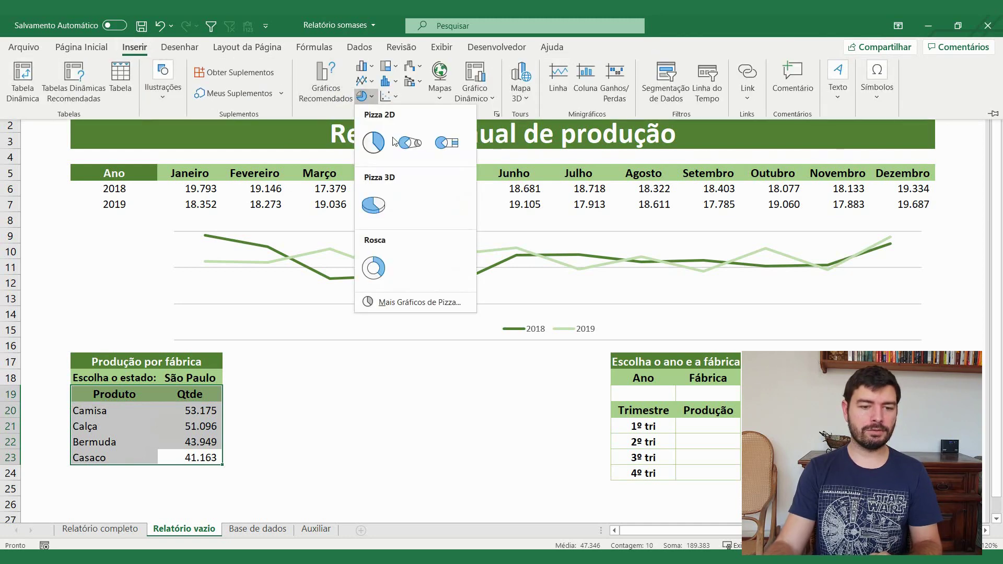
{"action": "left_click", "coordinate": [373, 267]}
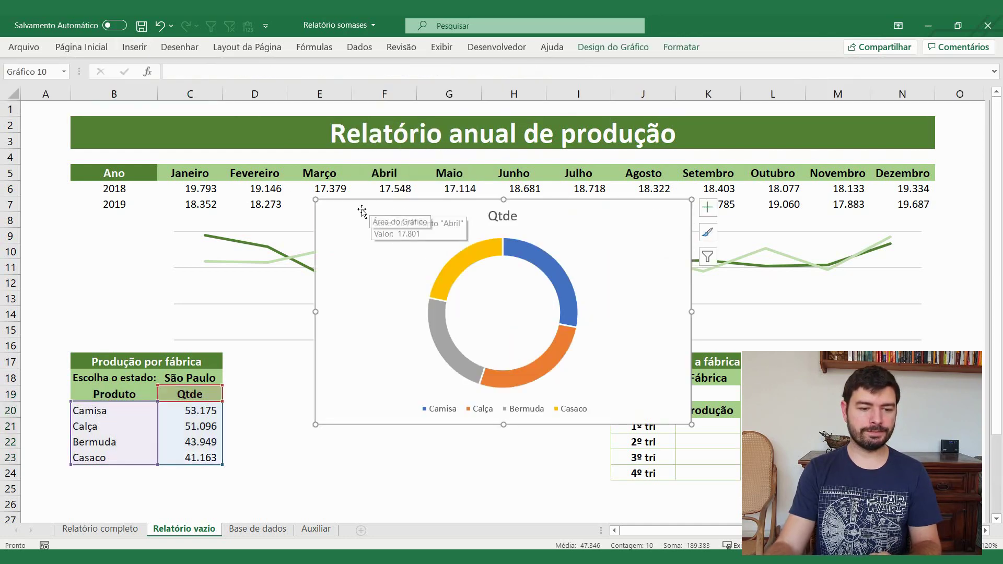
{"action": "left_click_drag", "start_coordinate": [361, 210], "coordinate": [263, 365]}
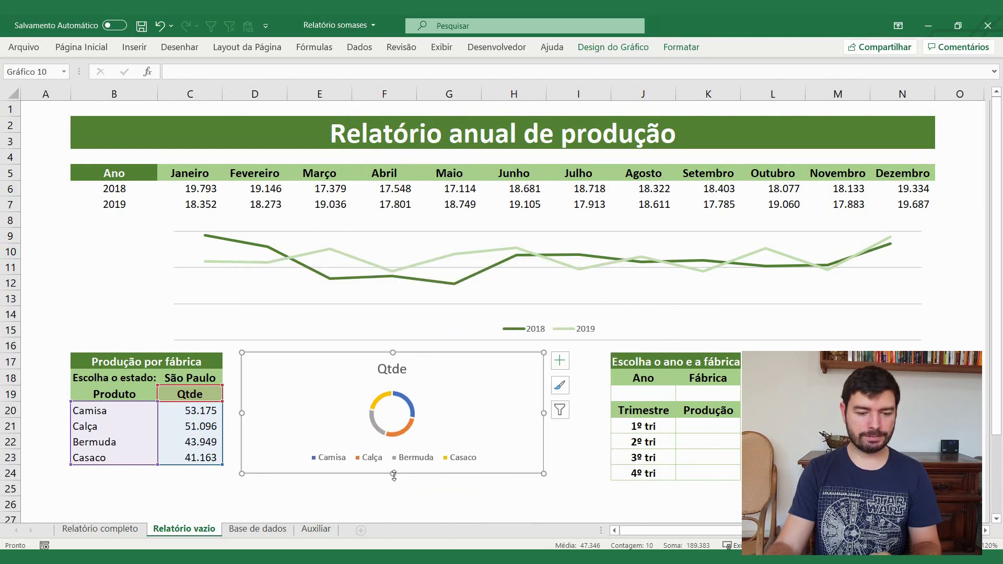
{"action": "left_click_drag", "start_coordinate": [393, 475], "coordinate": [393, 506]}
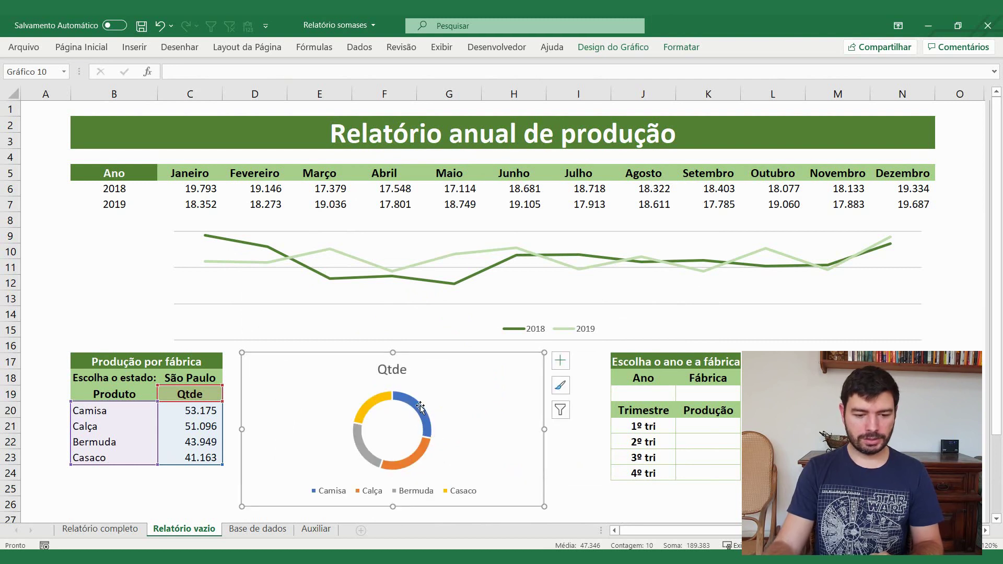
Link the doughnut chart's title to the chosen state in cell C18 of Relatório vazio
{"action": "left_click", "coordinate": [394, 368]}
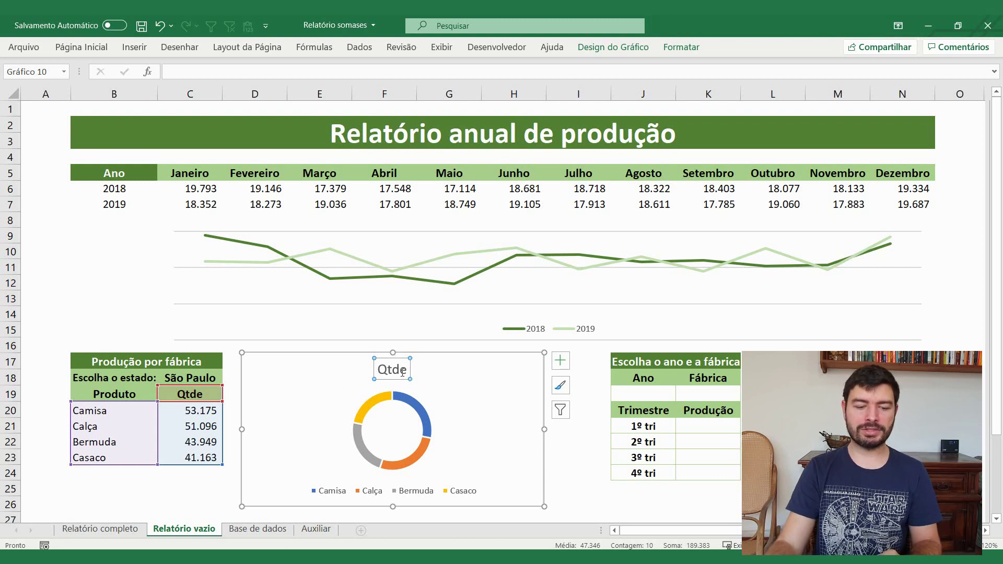
{"action": "left_click", "coordinate": [229, 73]}
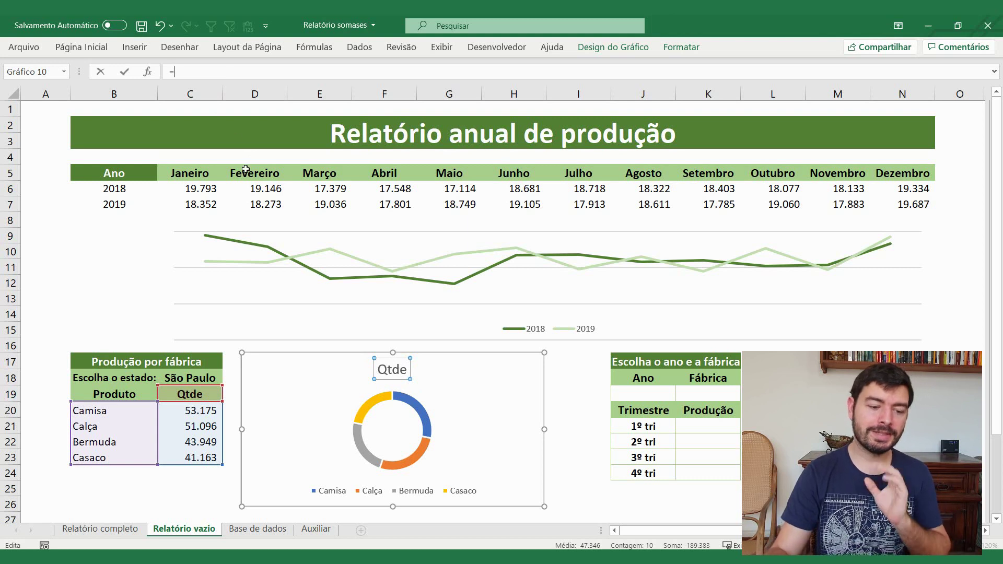
{"action": "left_click", "coordinate": [185, 376]}
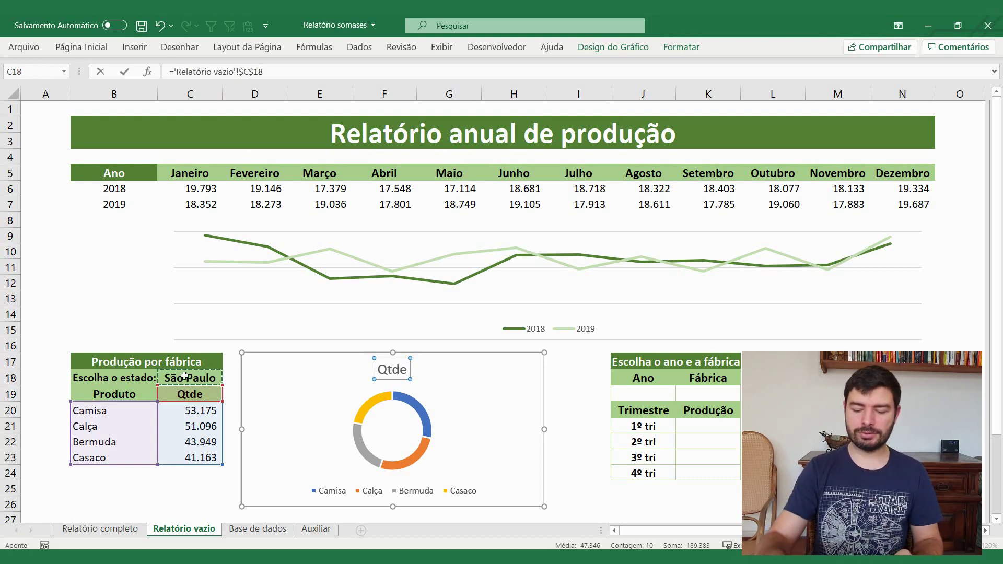
{"action": "key", "text": "Return"}
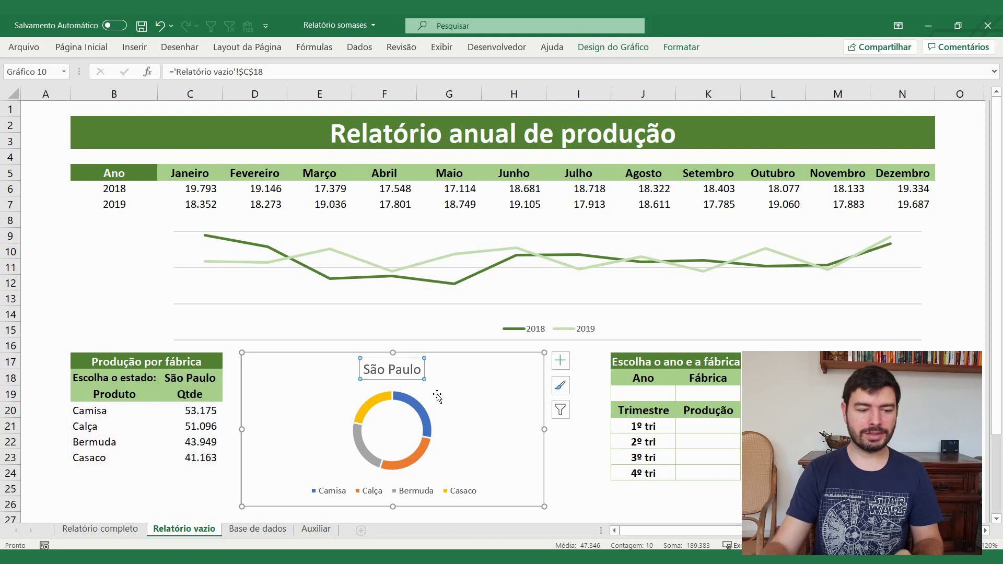
Test the linked chart by switching the chosen state in C18 to Rio and back to Bahia
{"action": "left_click", "coordinate": [212, 376]}
{"action": "left_click", "coordinate": [229, 382]}
{"action": "left_click", "coordinate": [217, 391]}
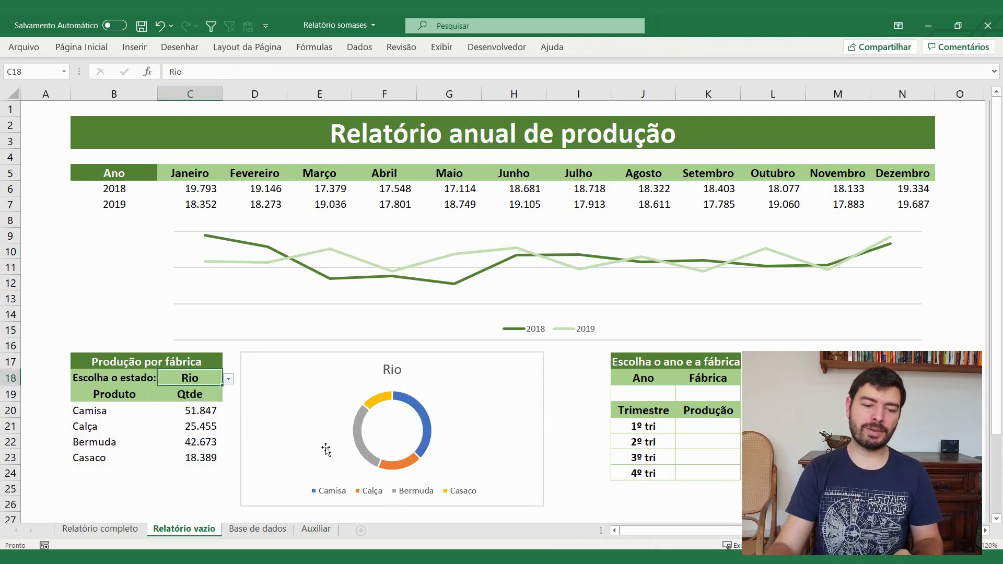
{"action": "left_click", "coordinate": [230, 381]}
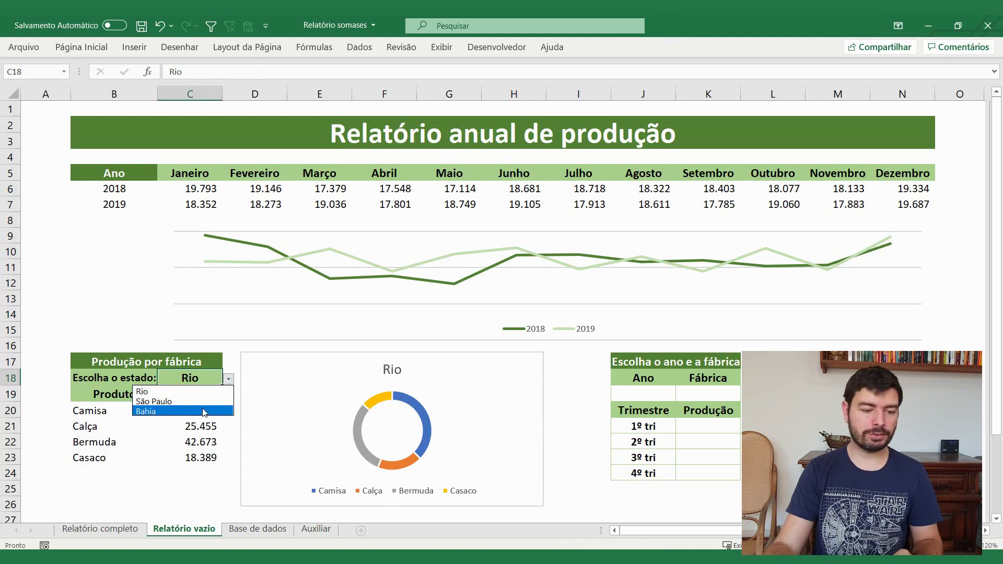
{"action": "left_click", "coordinate": [156, 410]}
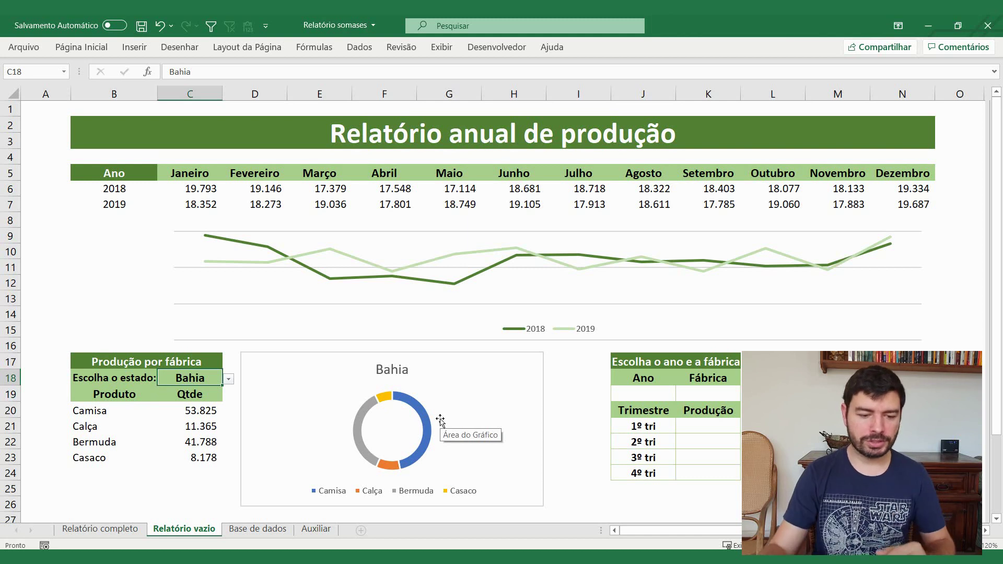
Reduce the doughnut hole size of the Qtde series to 48%
{"action": "mouse_move", "coordinate": [417, 408]}
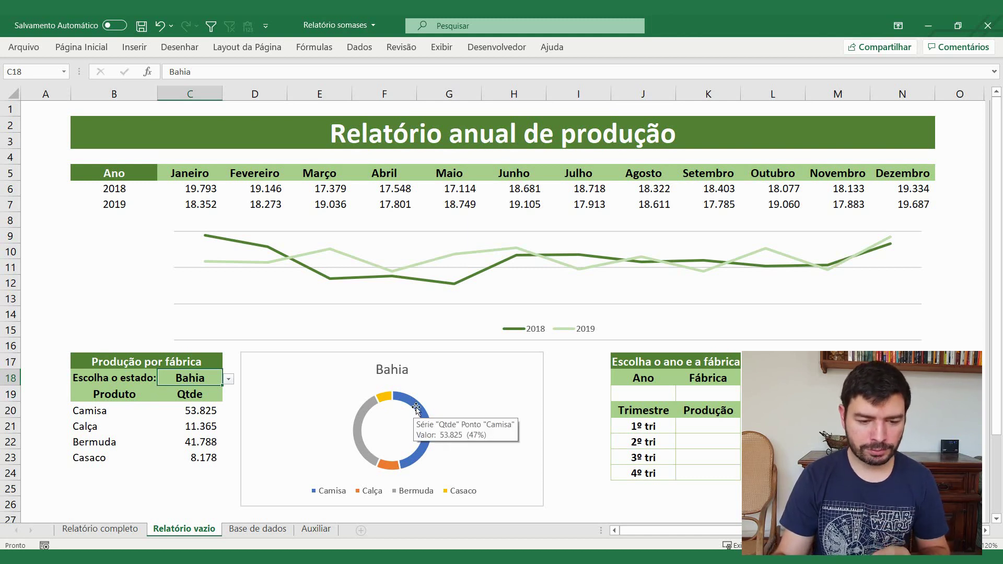
{"action": "double_click", "coordinate": [417, 408]}
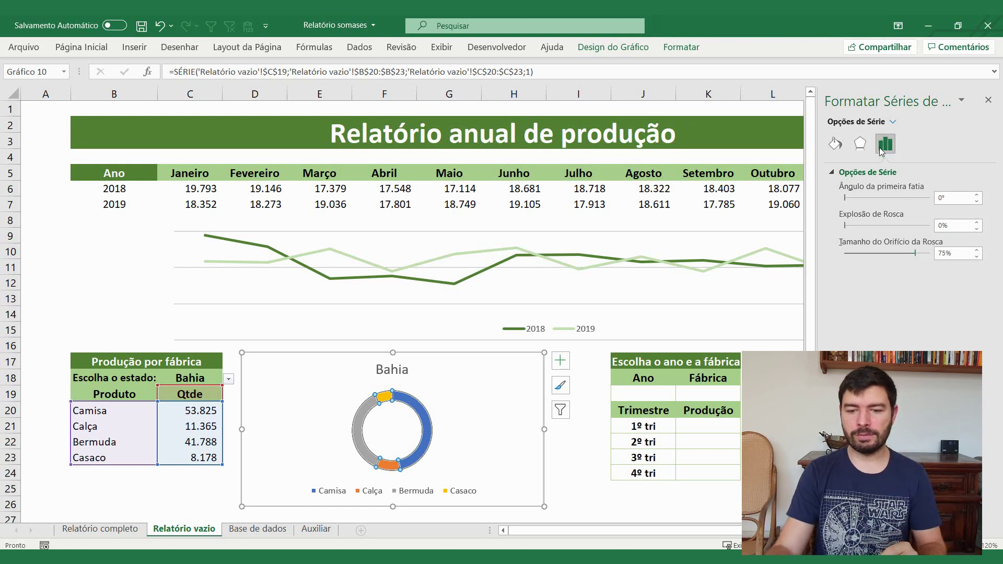
{"action": "left_click_drag", "start_coordinate": [915, 252], "coordinate": [889, 252]}
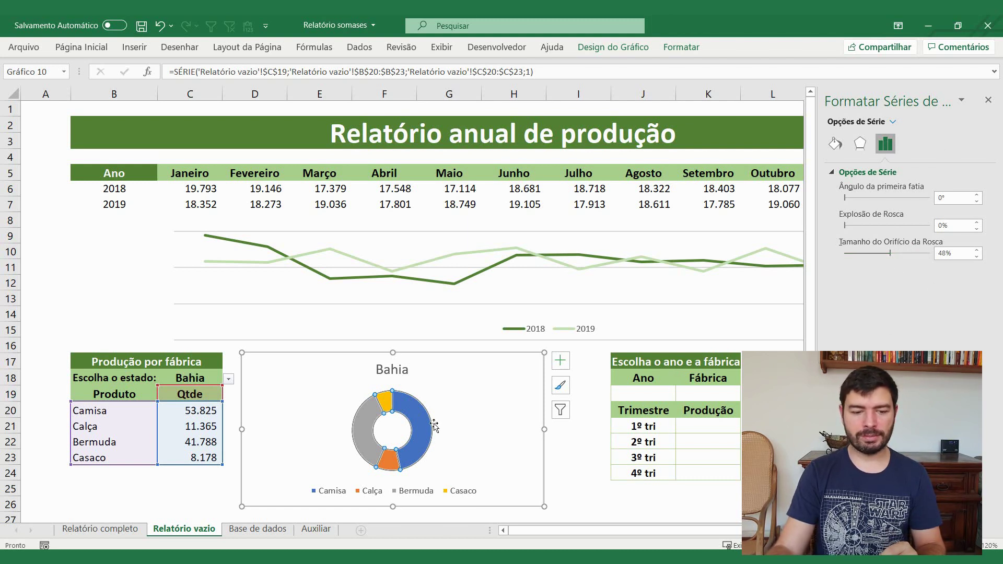
Add data labels to the doughnut chart and have them show the percentage instead of the value
{"action": "left_click", "coordinate": [561, 362]}
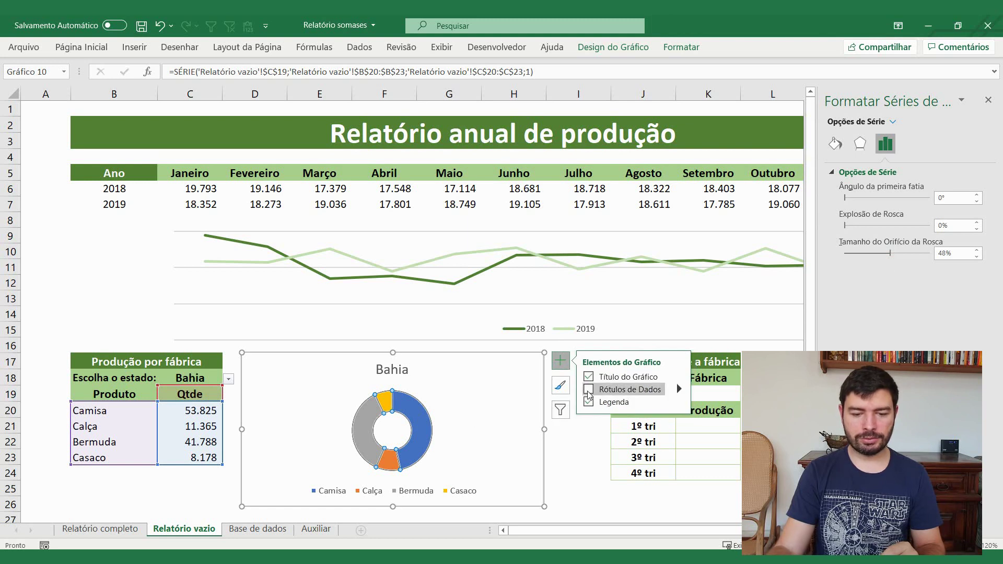
{"action": "left_click", "coordinate": [588, 389]}
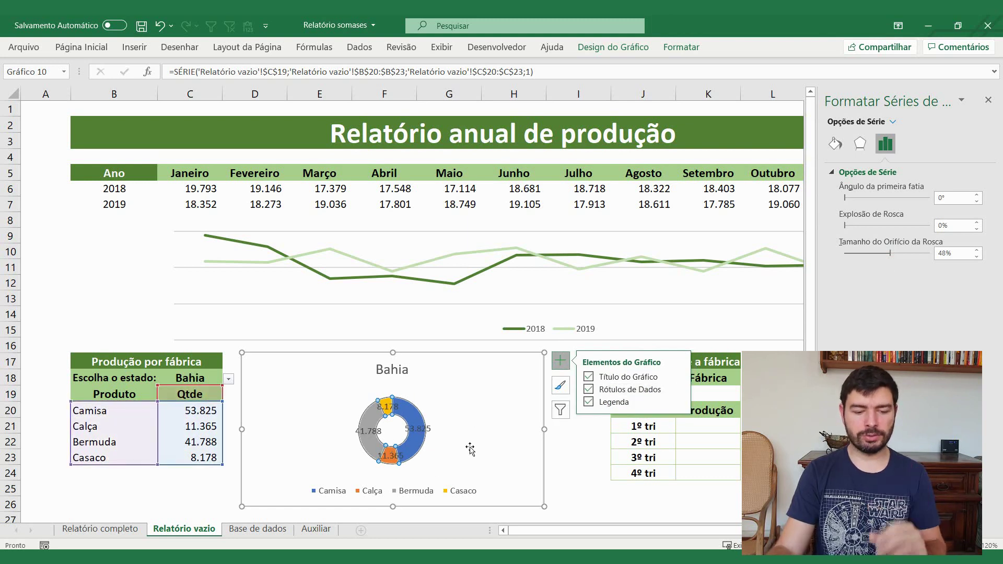
{"action": "left_click", "coordinate": [418, 429]}
{"action": "left_click", "coordinate": [885, 144]}
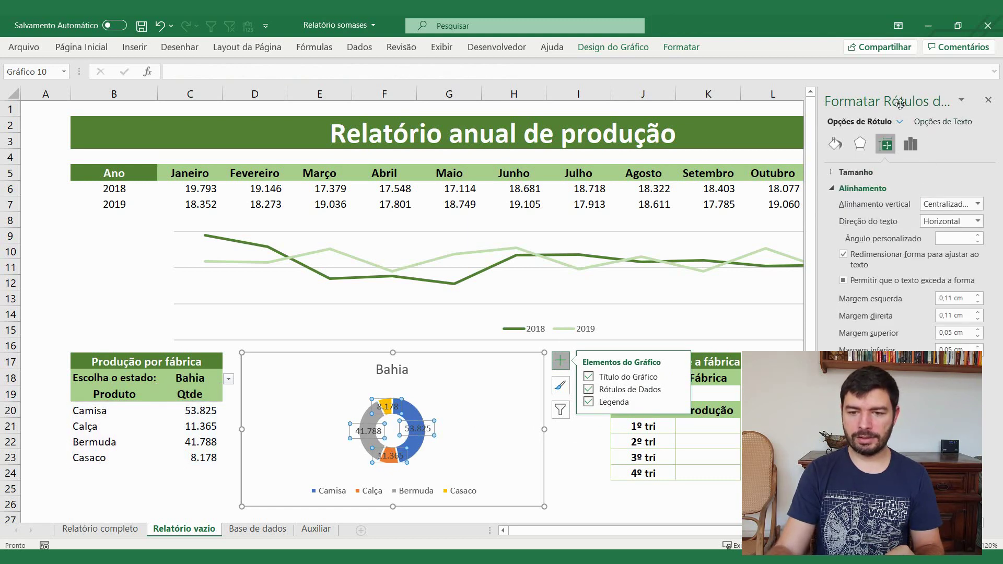
{"action": "left_click", "coordinate": [910, 145]}
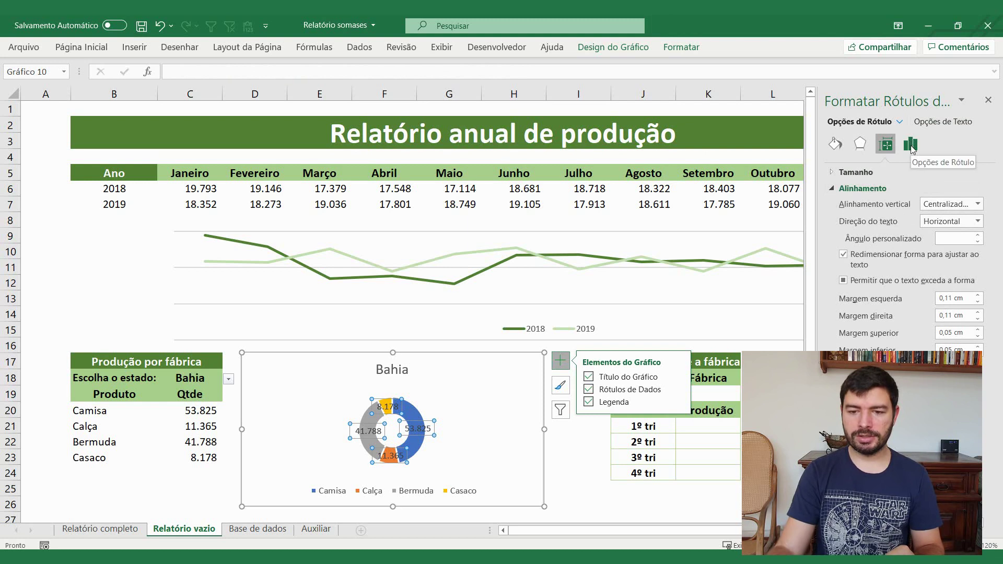
{"action": "left_click", "coordinate": [879, 268]}
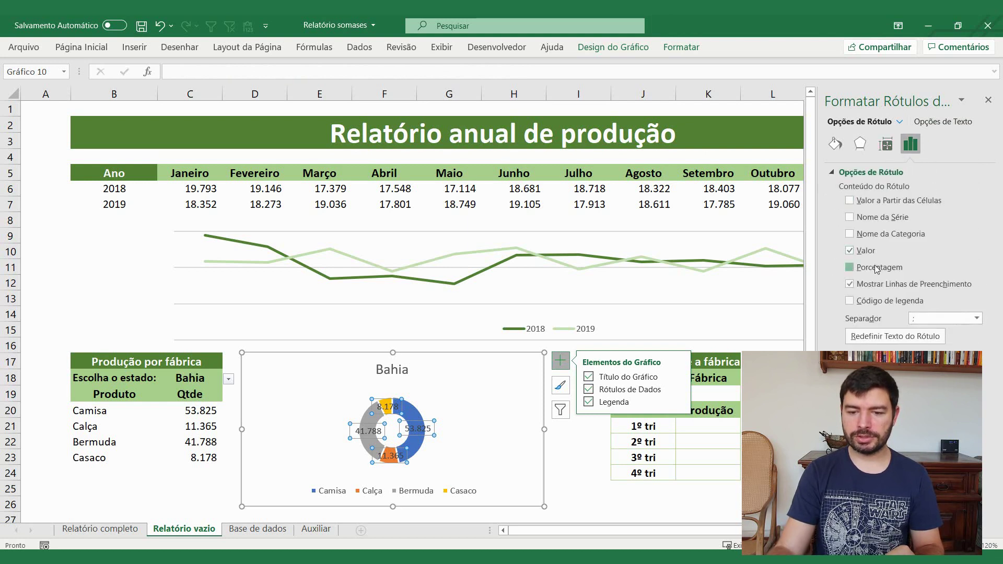
{"action": "left_click", "coordinate": [867, 252]}
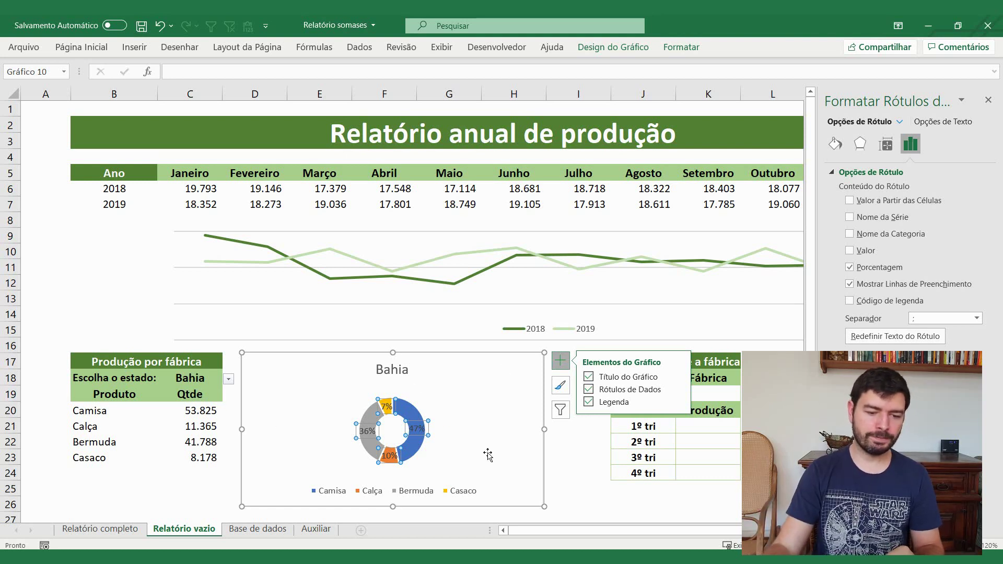
Close the series formatting options and enlarge the doughnut's plot area to fill the space between title and legend
{"action": "left_click", "coordinate": [405, 402]}
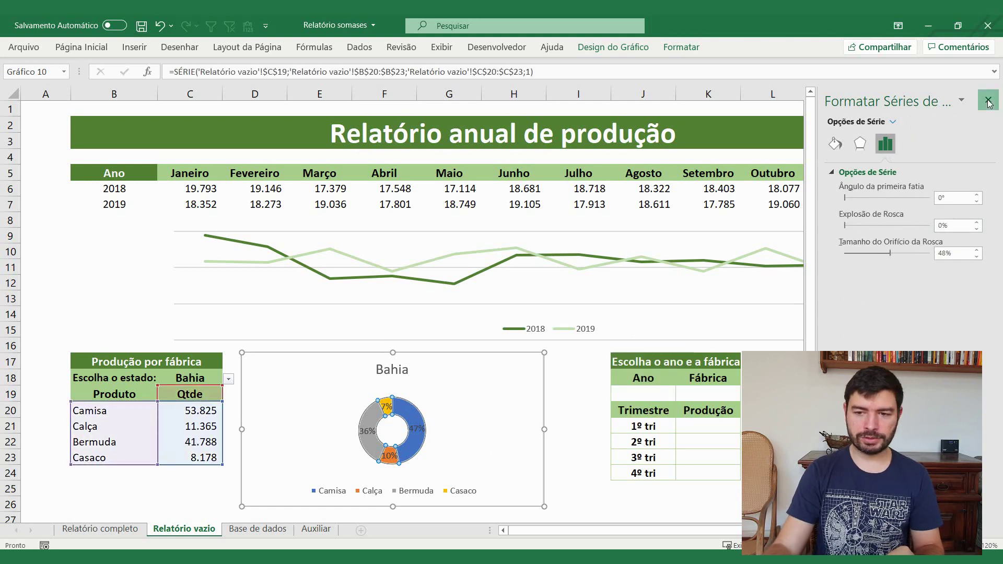
{"action": "left_click", "coordinate": [988, 103]}
{"action": "left_click", "coordinate": [420, 398]}
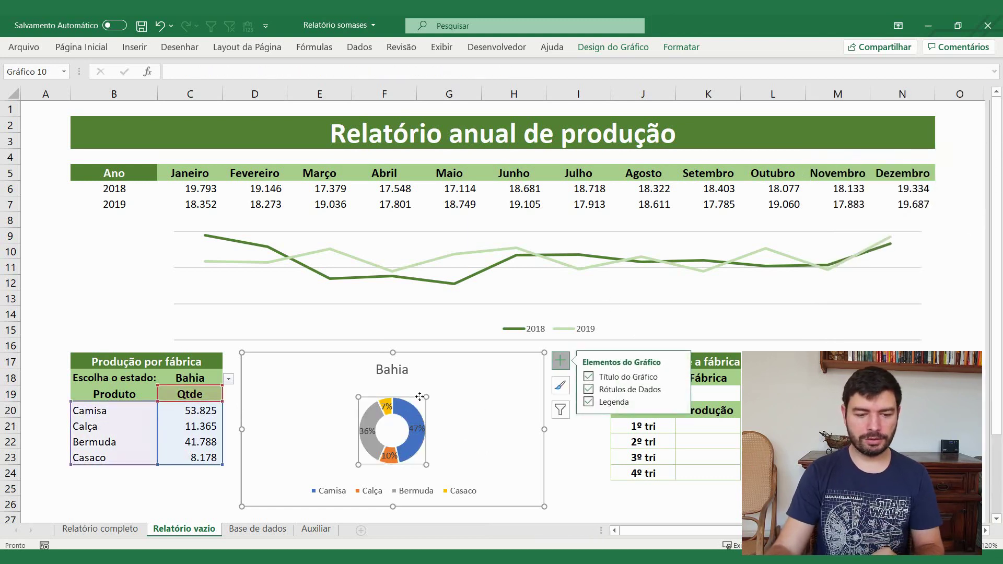
{"action": "mouse_move", "coordinate": [427, 397]}
{"action": "left_mouse_down"}
{"action": "mouse_move", "coordinate": [443, 394]}
{"action": "mouse_move", "coordinate": [451, 371]}
{"action": "mouse_move", "coordinate": [424, 392]}
{"action": "left_mouse_up"}
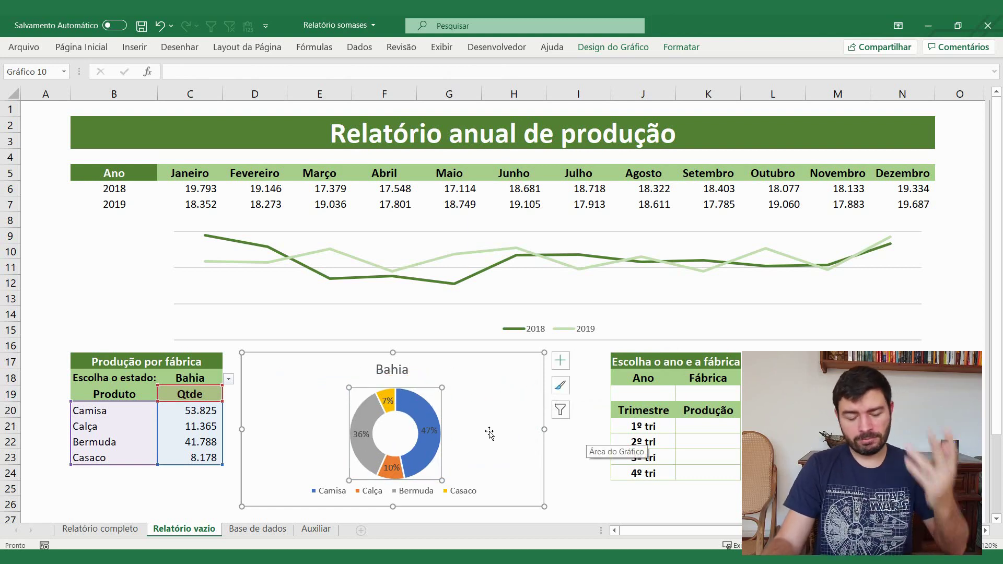
Fill the Camisa slice of the doughnut chart with dark green
{"action": "left_click", "coordinate": [424, 412]}
{"action": "left_click", "coordinate": [423, 411]}
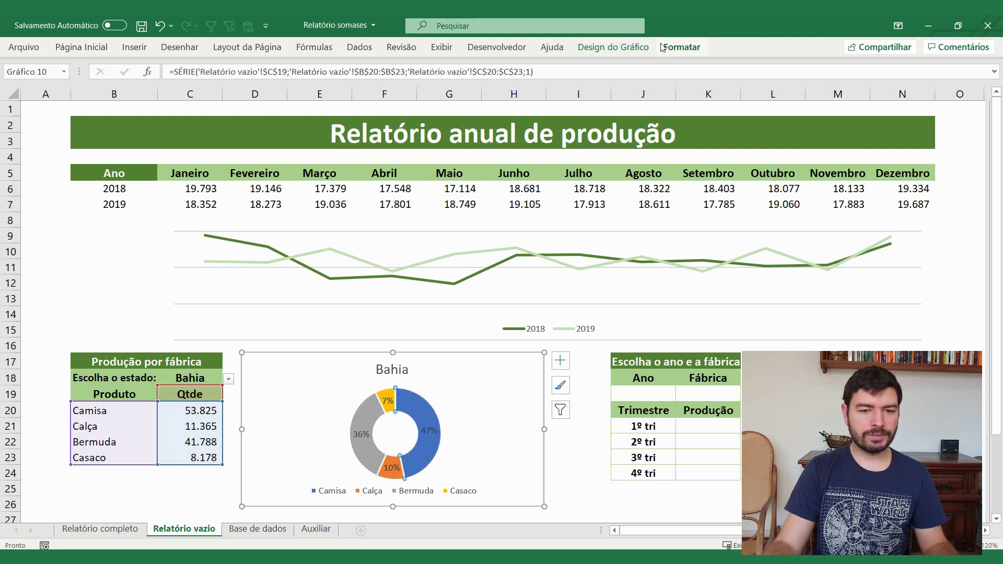
{"action": "left_click", "coordinate": [681, 47]}
{"action": "left_click", "coordinate": [362, 66]}
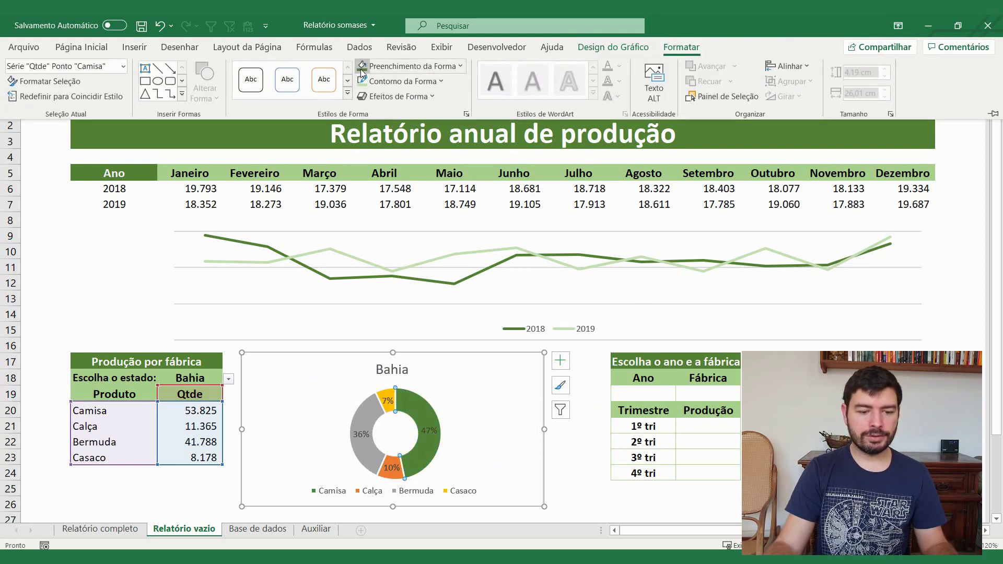
Fill the Calça slice of the doughnut chart with a light green theme colour
{"action": "left_click", "coordinate": [387, 475]}
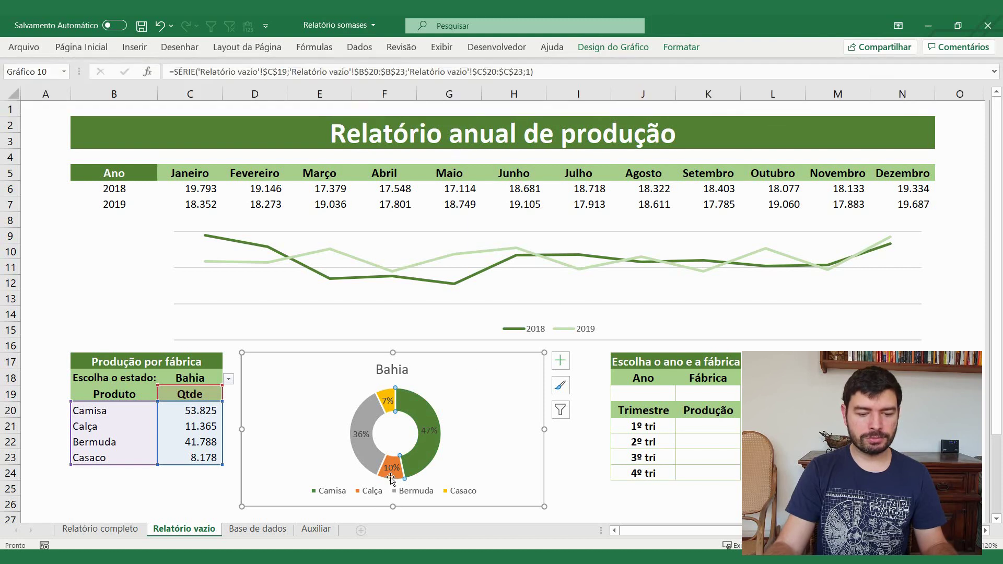
{"action": "left_click", "coordinate": [391, 477]}
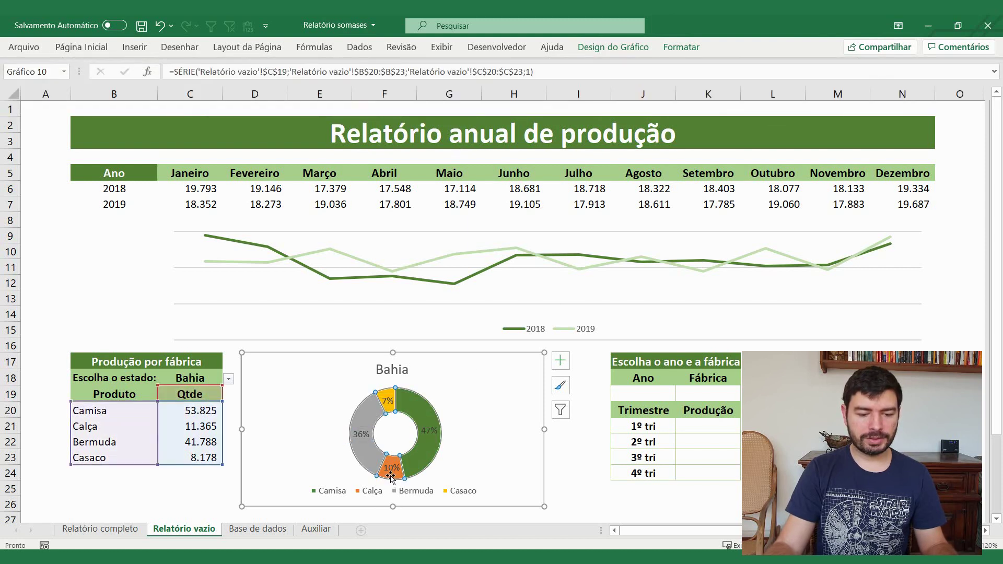
{"action": "left_click", "coordinate": [686, 47]}
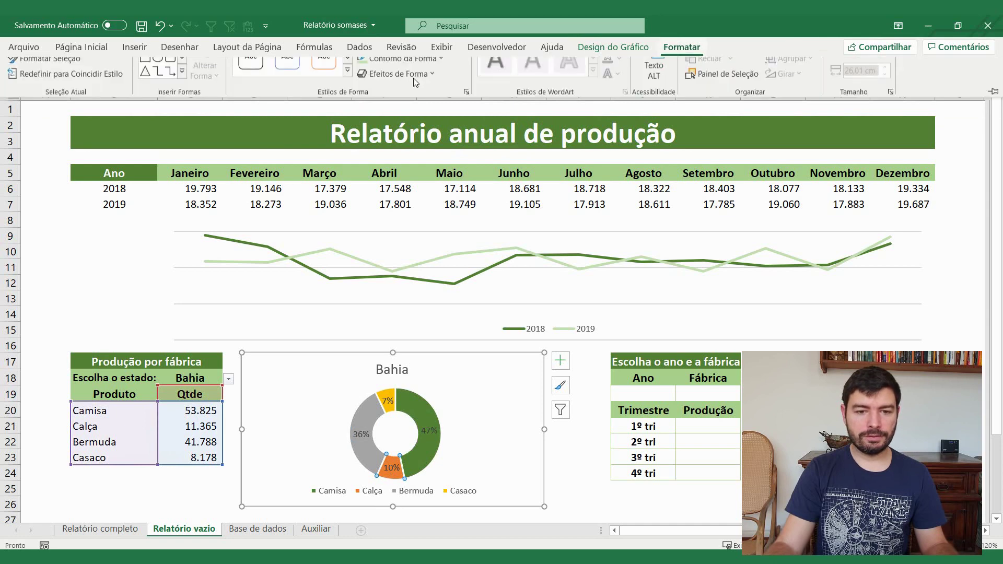
{"action": "left_click", "coordinate": [402, 68]}
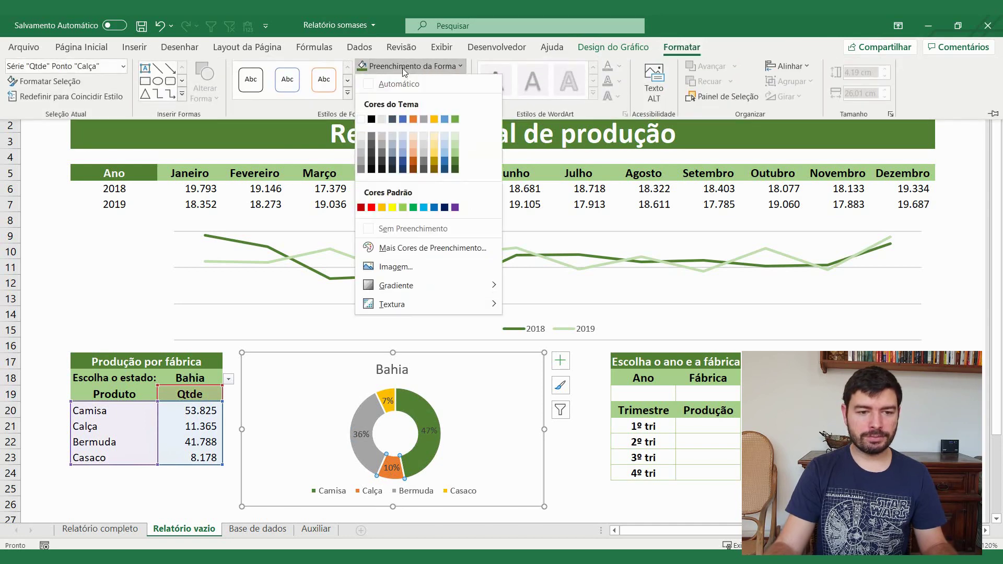
{"action": "left_click", "coordinate": [454, 145]}
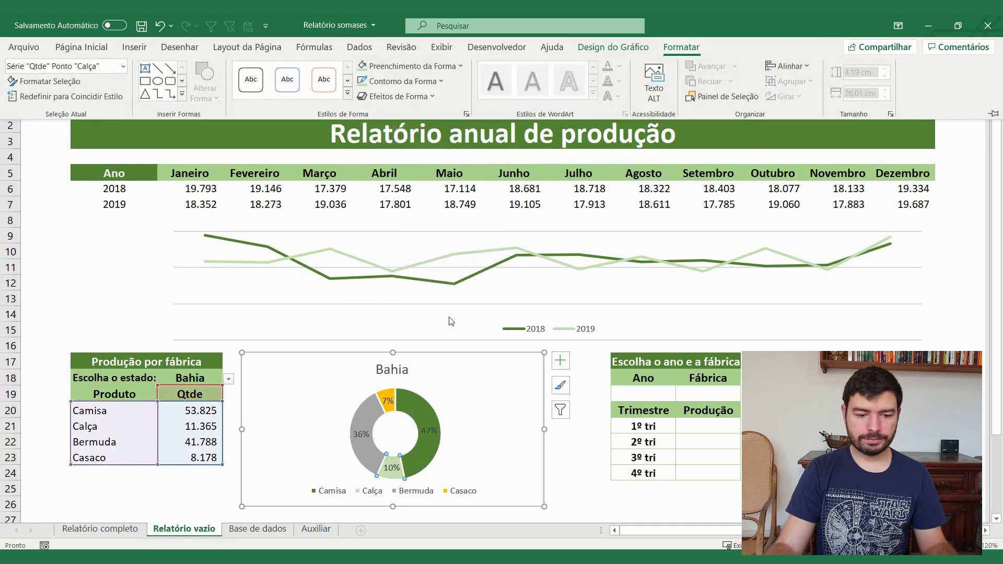
Fill the Casaco slice of the doughnut chart with a light grey theme colour and deselect the chart
{"action": "left_click", "coordinate": [384, 393]}
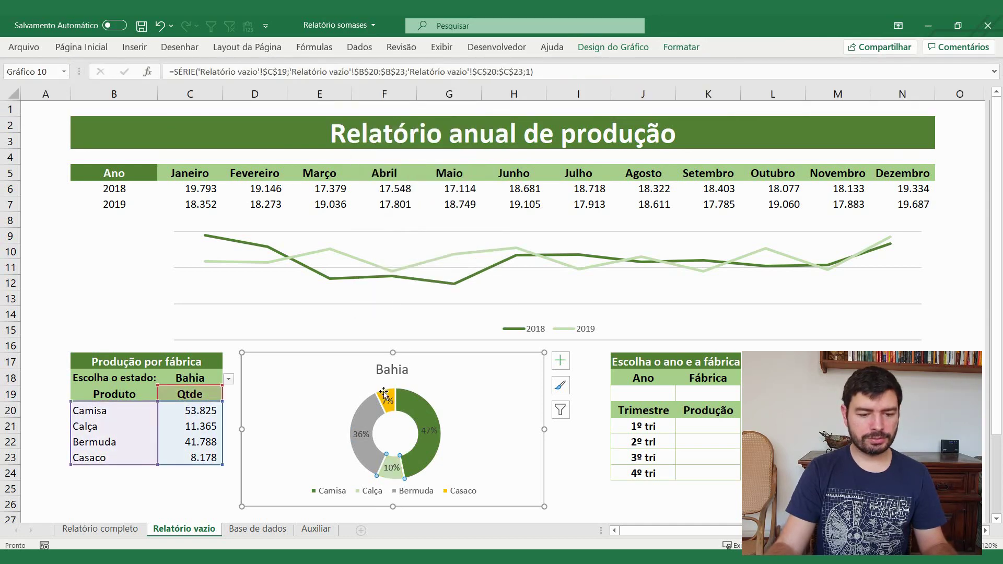
{"action": "left_click", "coordinate": [681, 48]}
{"action": "left_click", "coordinate": [436, 80]}
{"action": "left_click", "coordinate": [438, 67]}
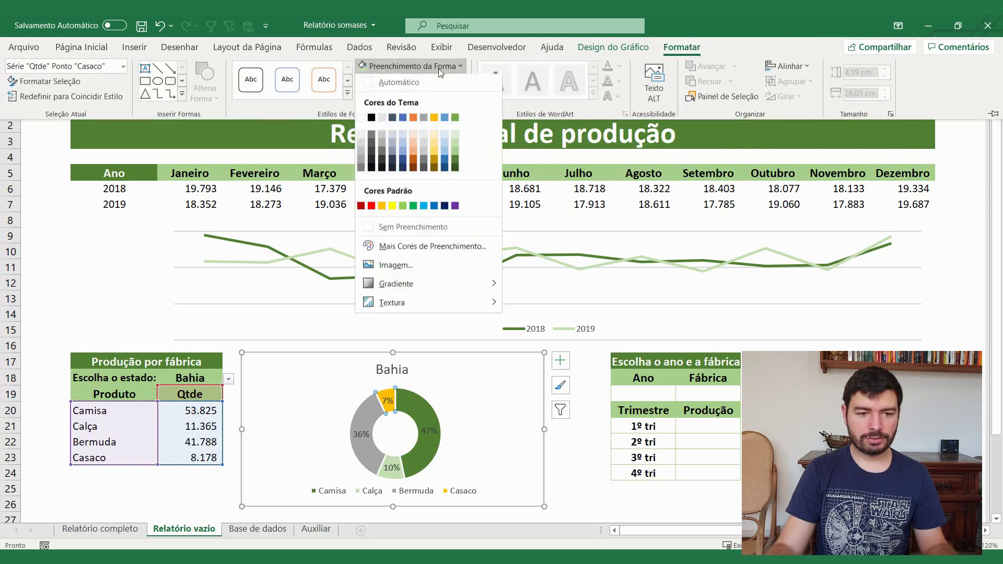
{"action": "left_click", "coordinate": [362, 147]}
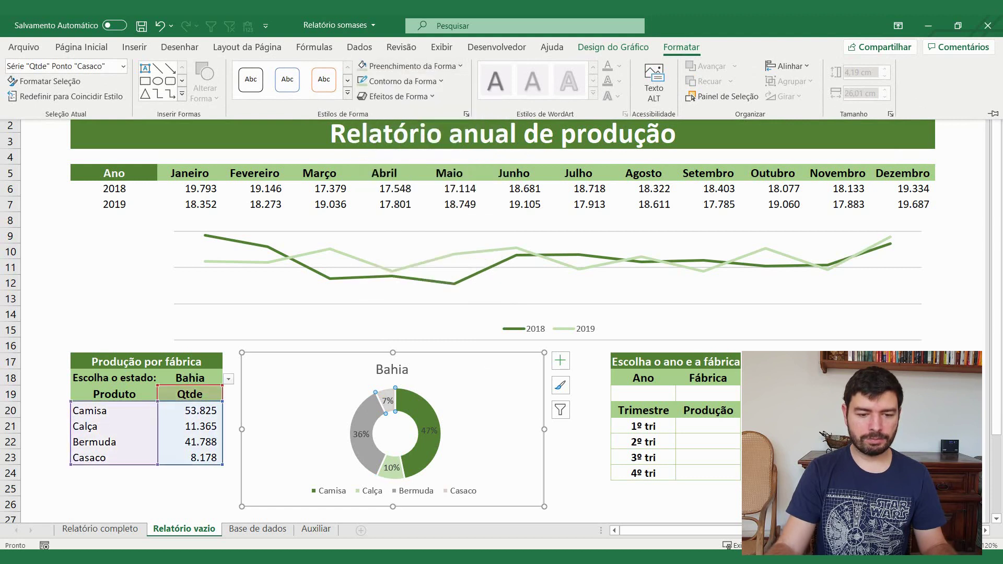
{"action": "left_click", "coordinate": [57, 328]}
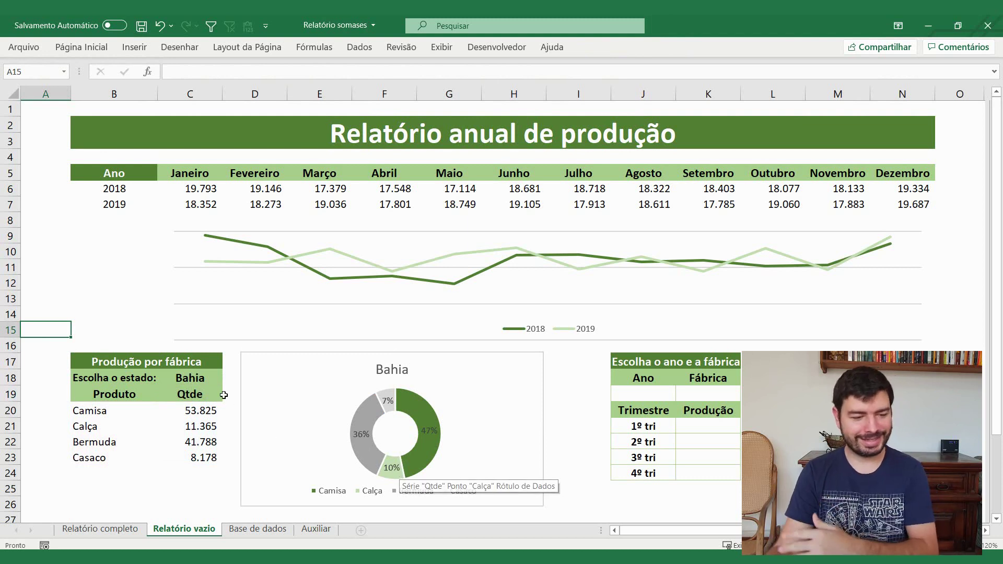
Test the doughnut chart by switching the factory table's state to São Paulo and back to Bahia
{"action": "left_click", "coordinate": [189, 377]}
{"action": "left_click", "coordinate": [229, 379]}
{"action": "left_click", "coordinate": [157, 401]}
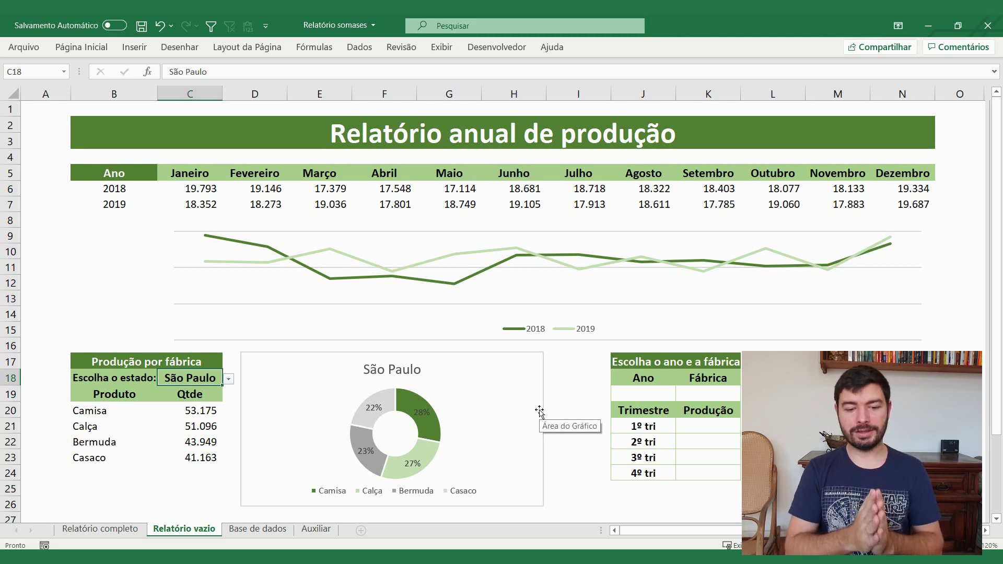
{"action": "left_click", "coordinate": [229, 379]}
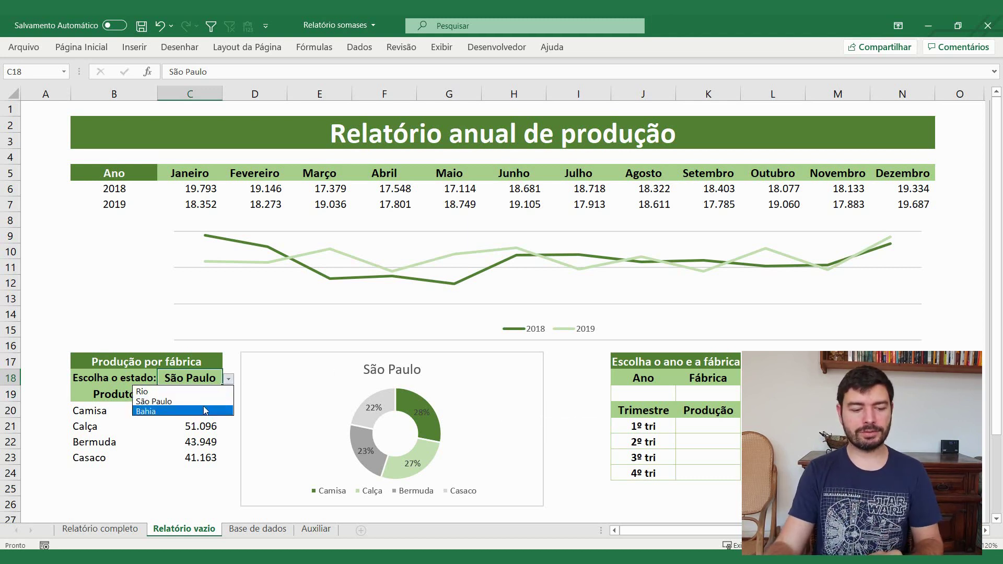
{"action": "left_click", "coordinate": [206, 411]}
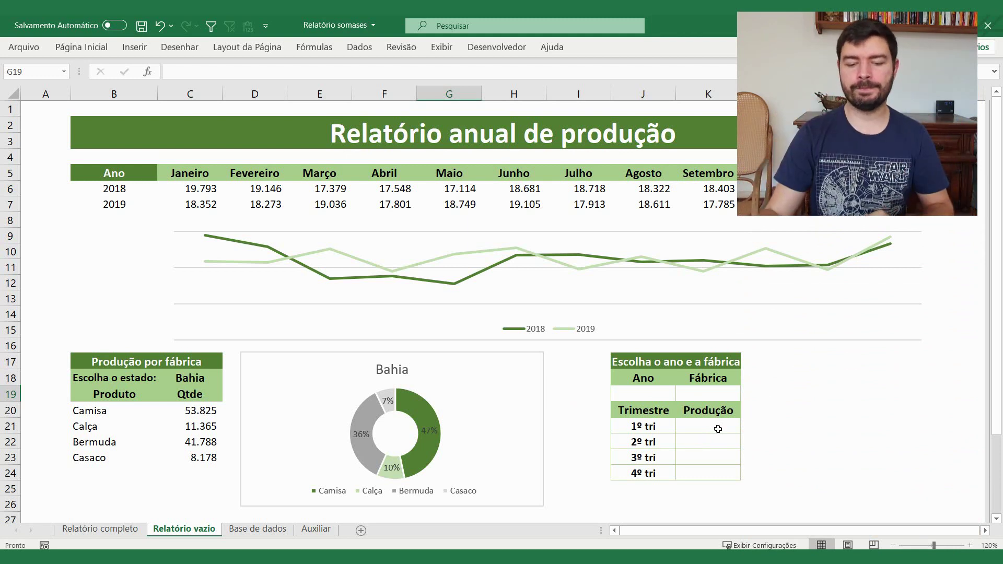
Add a list validation to the Ano cell J19, using the years in Auxiliar B2:B3 as source
{"action": "left_click", "coordinate": [650, 396]}
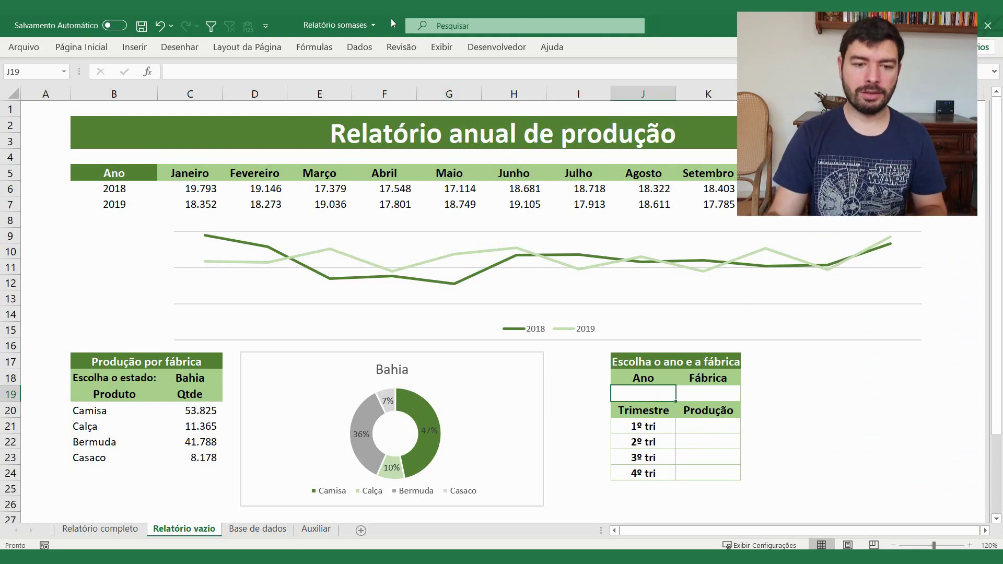
{"action": "left_click", "coordinate": [358, 49]}
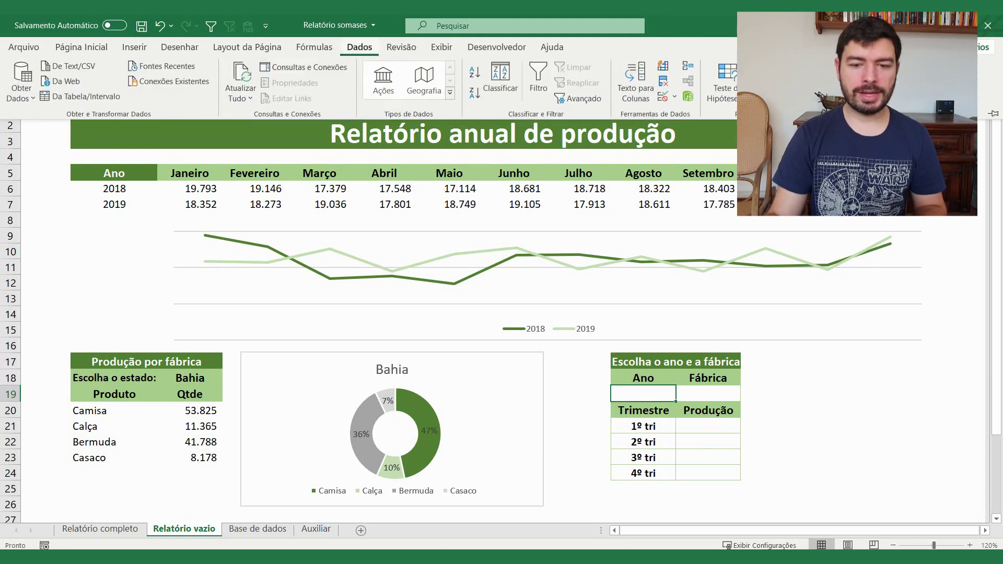
{"action": "left_click", "coordinate": [666, 95]}
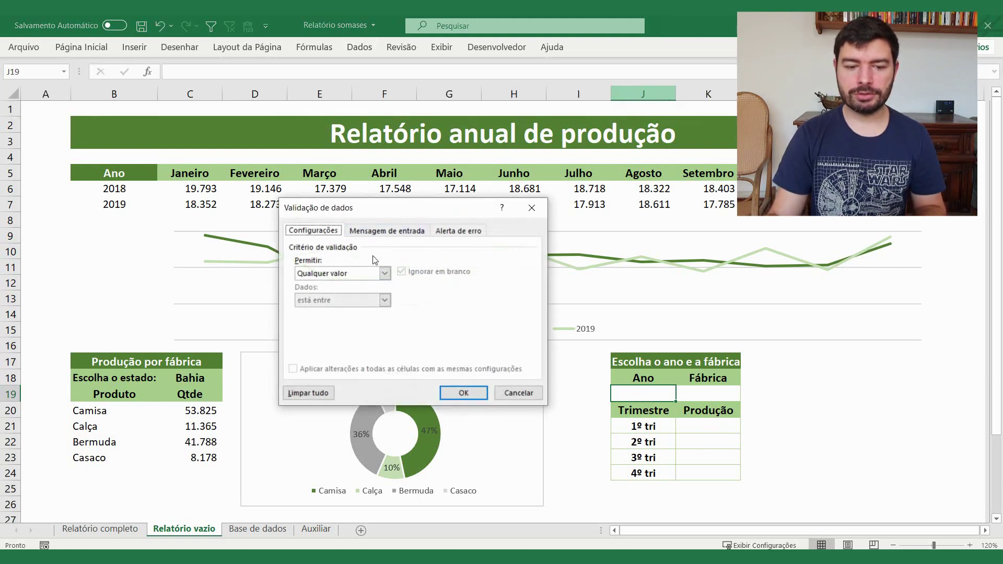
{"action": "left_click", "coordinate": [384, 272]}
{"action": "left_click", "coordinate": [348, 315]}
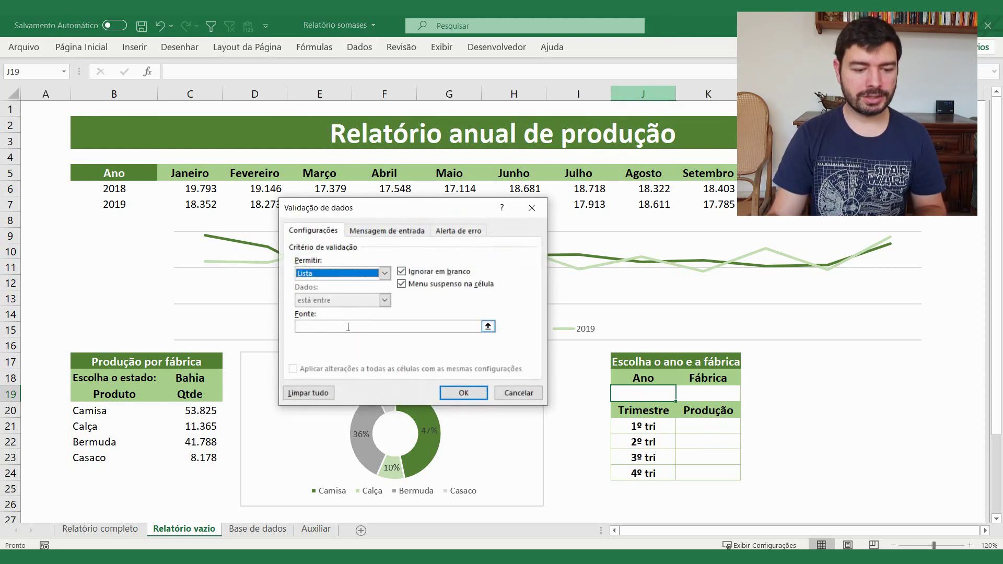
{"action": "left_click", "coordinate": [348, 327]}
{"action": "left_click", "coordinate": [313, 529]}
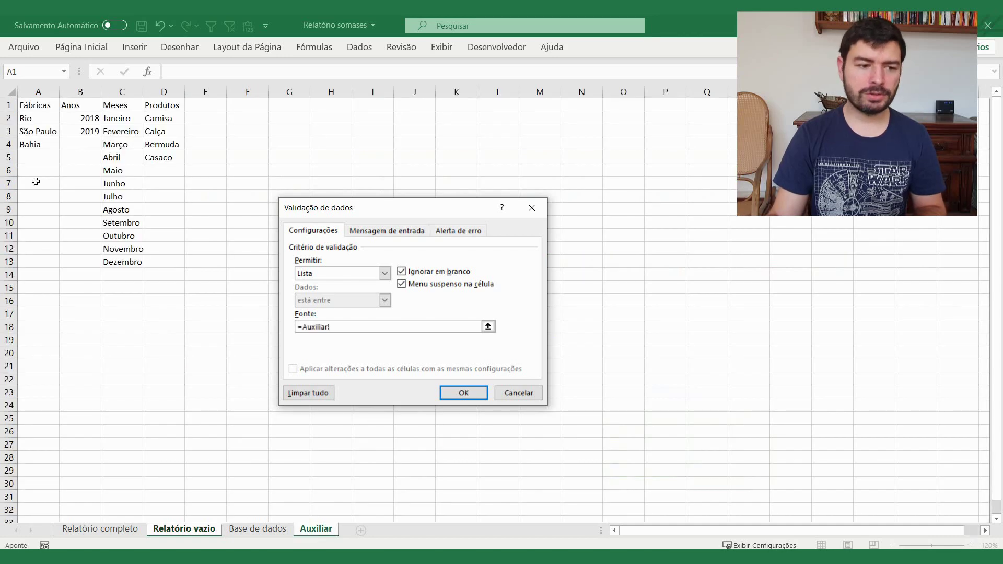
{"action": "left_click_drag", "start_coordinate": [87, 120], "coordinate": [85, 133]}
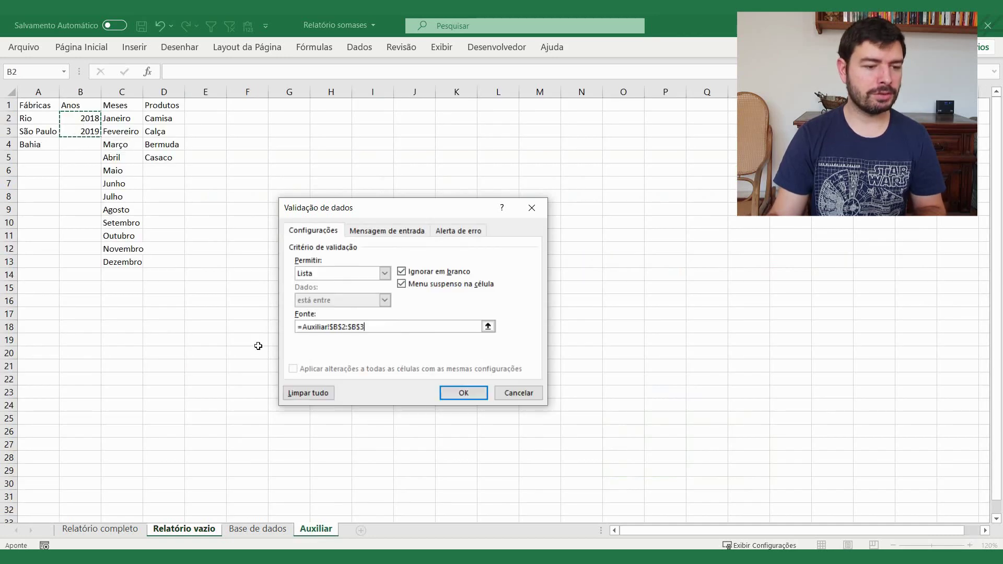
{"action": "left_click", "coordinate": [464, 393]}
Add a list validation to the Fábrica cell K19, using the factories in Auxiliar A2:A4 as source
{"action": "left_click", "coordinate": [723, 397]}
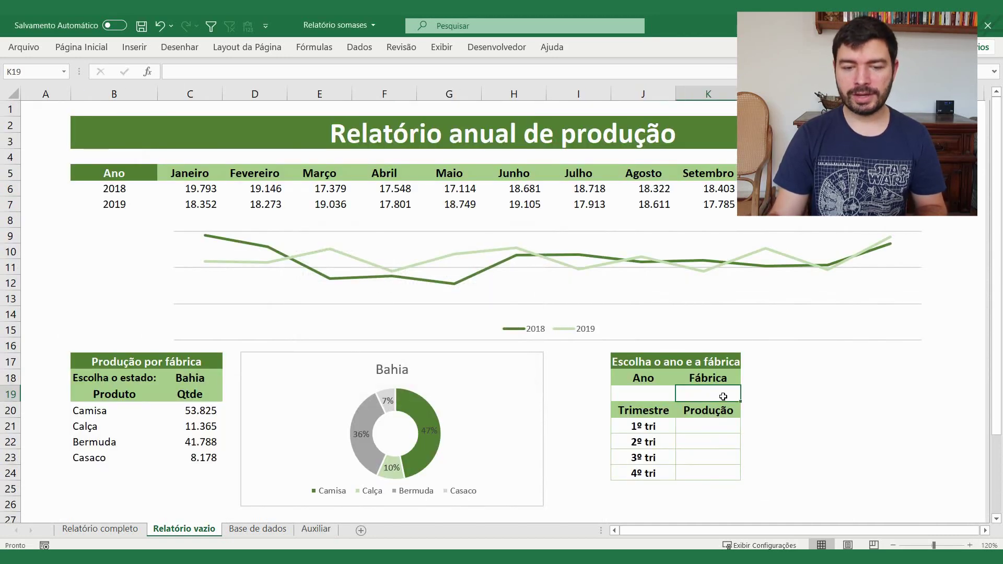
{"action": "left_click", "coordinate": [359, 47]}
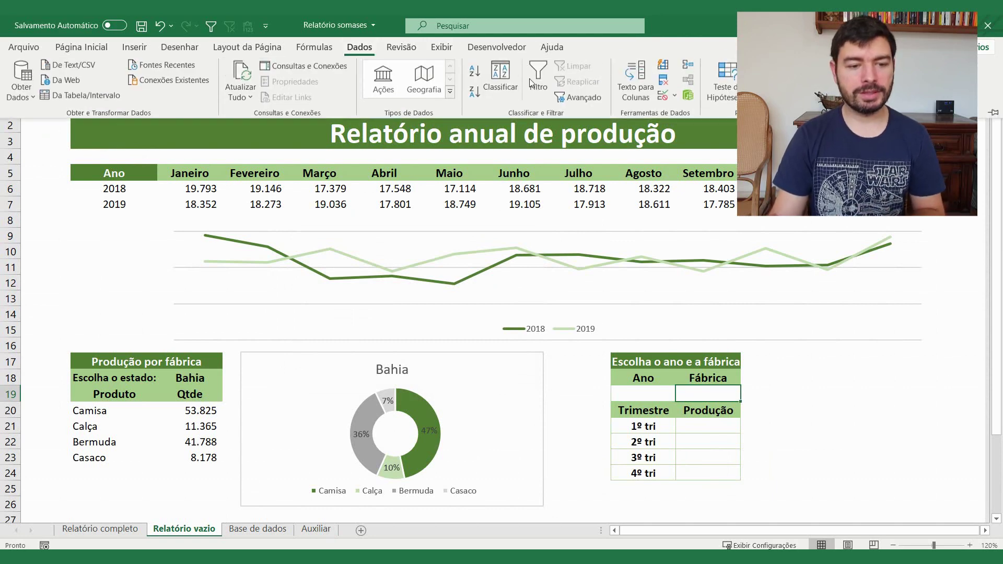
{"action": "left_click", "coordinate": [662, 92]}
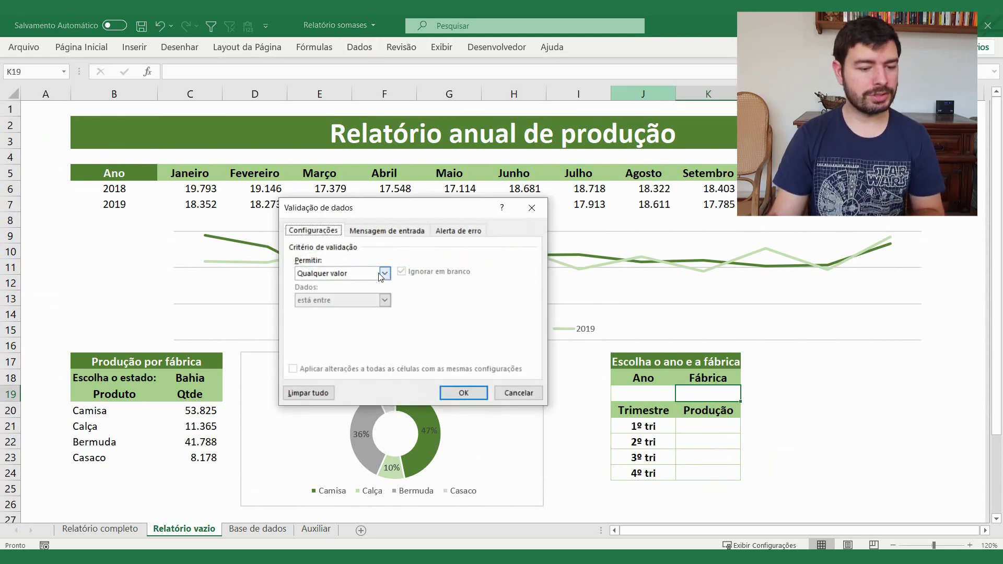
{"action": "left_click", "coordinate": [374, 274]}
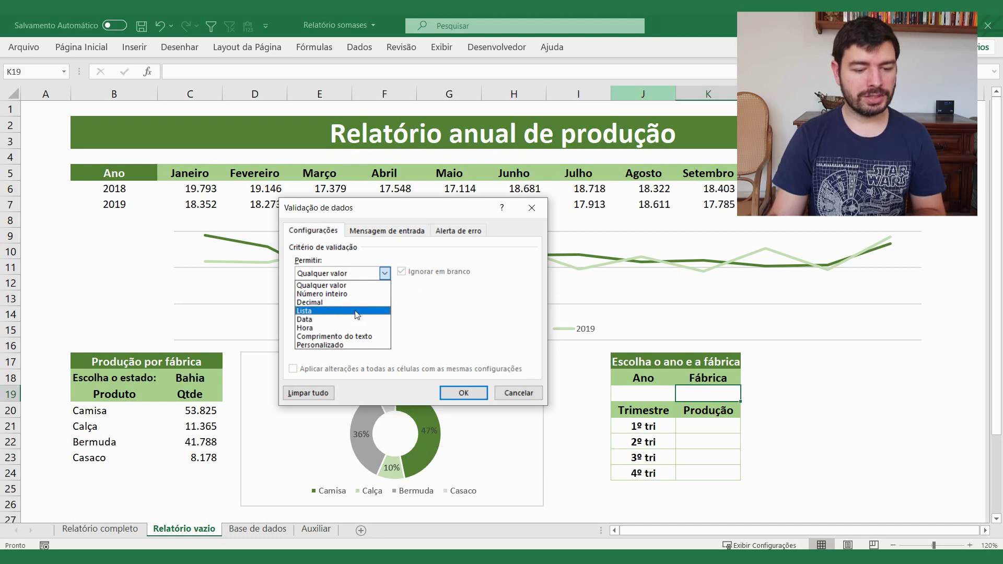
{"action": "left_click", "coordinate": [334, 310]}
{"action": "left_click", "coordinate": [470, 326]}
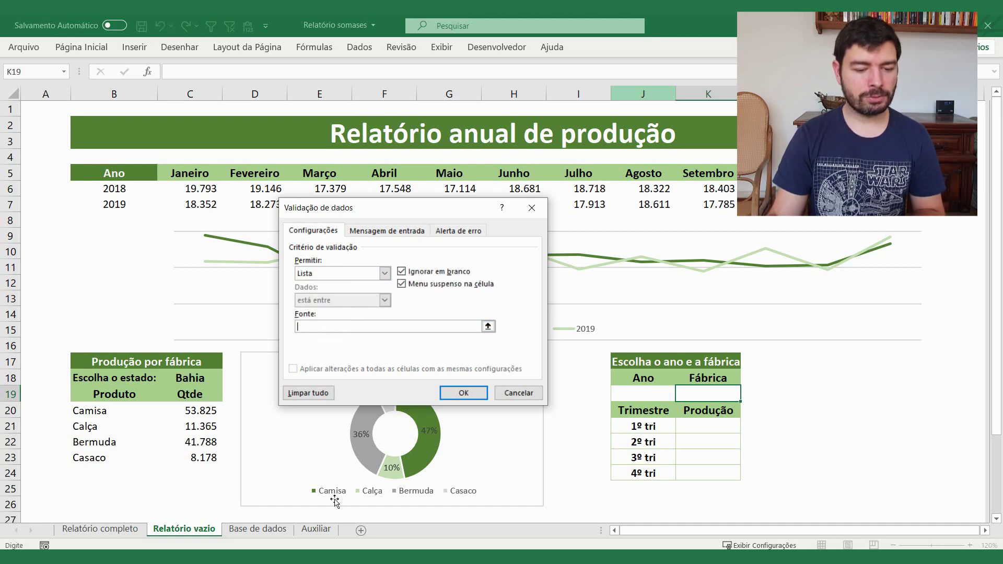
{"action": "type", "text": "="}
{"action": "left_click", "coordinate": [258, 528]}
{"action": "left_click", "coordinate": [316, 528]}
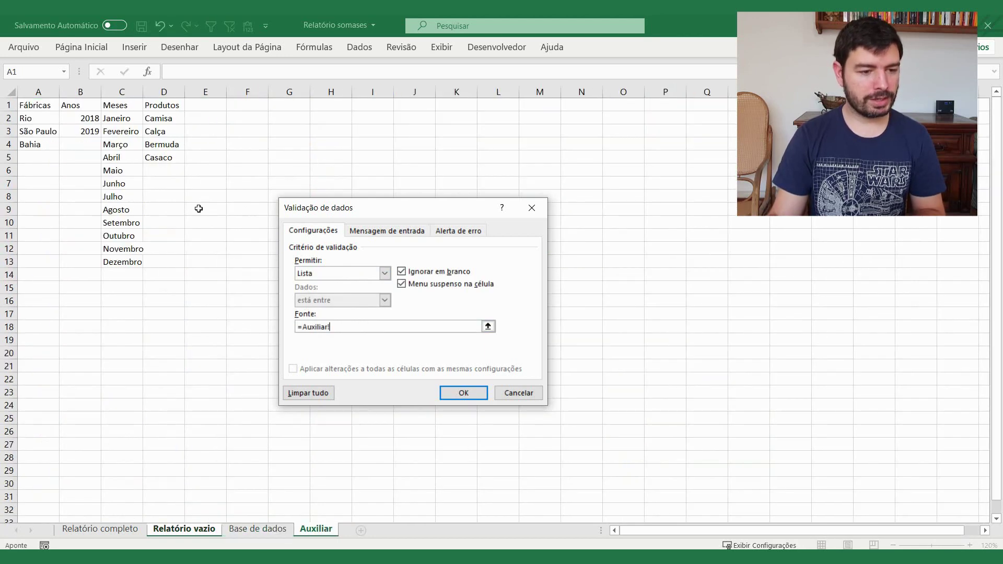
{"action": "left_click_drag", "start_coordinate": [37, 120], "coordinate": [50, 147]}
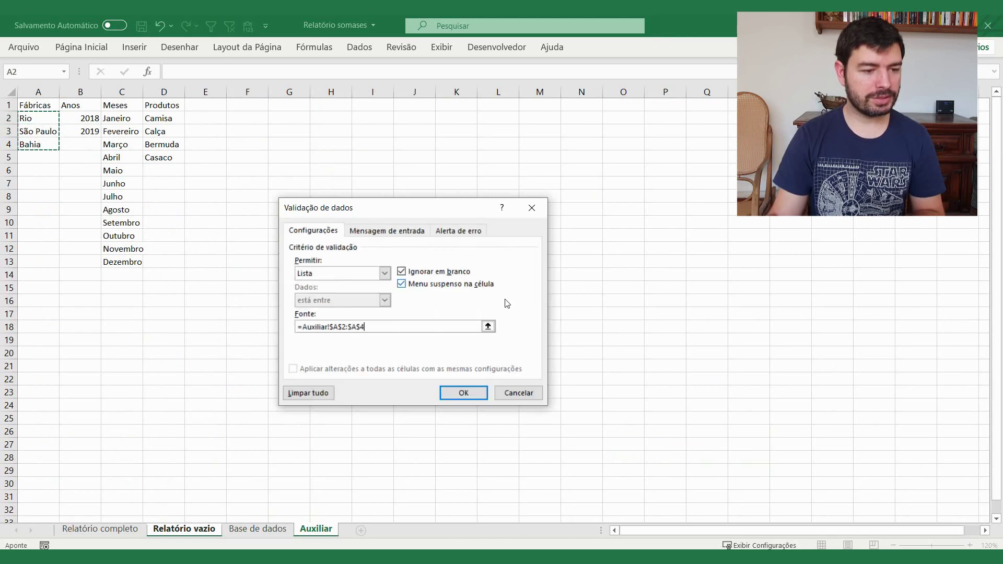
{"action": "left_click", "coordinate": [462, 394]}
Choose 2019 as the year and São Paulo as the factory for the quarterly table
{"action": "left_click", "coordinate": [647, 389]}
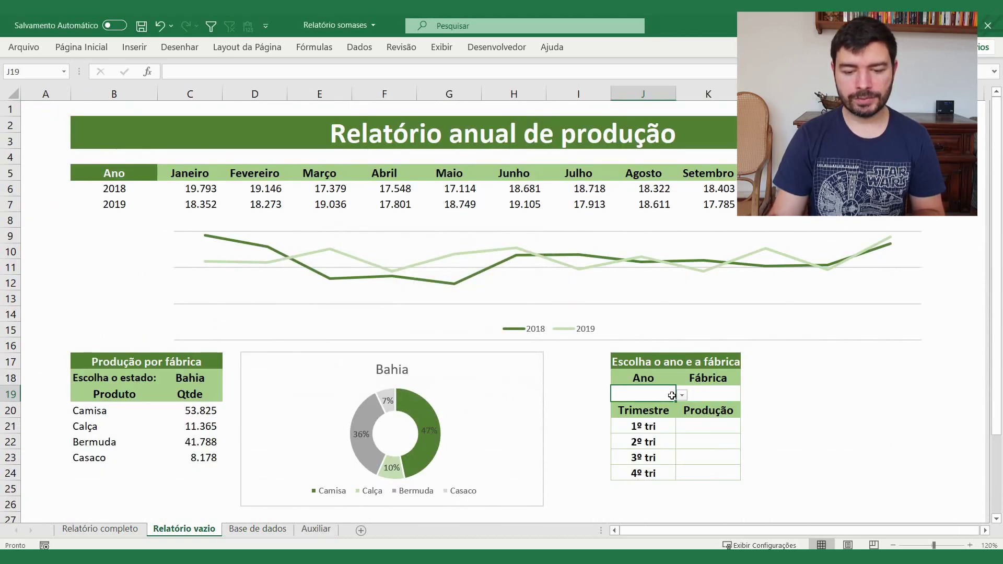
{"action": "left_click", "coordinate": [682, 395]}
{"action": "left_click", "coordinate": [627, 413]}
{"action": "left_click", "coordinate": [717, 396]}
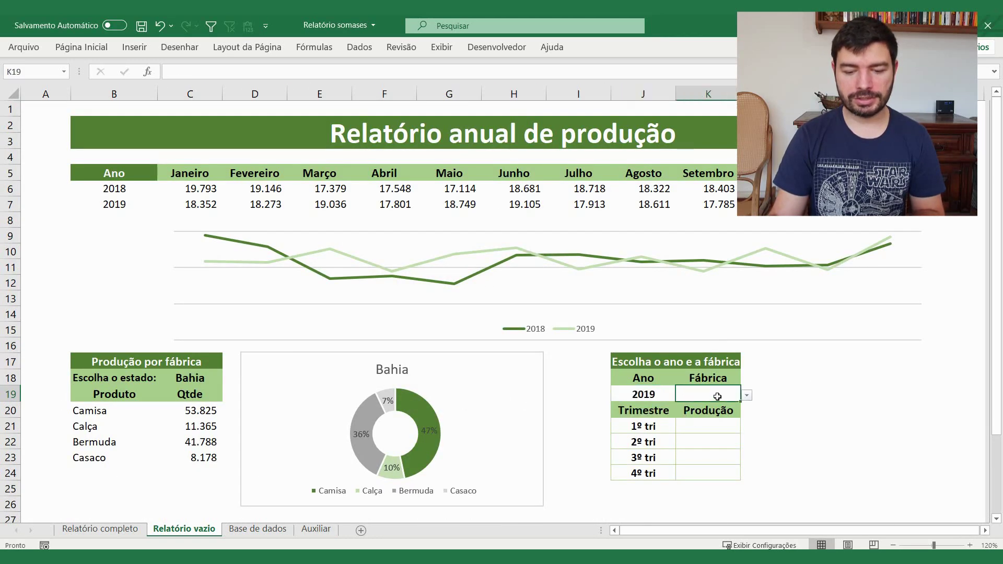
{"action": "left_click", "coordinate": [747, 396]}
{"action": "left_click", "coordinate": [695, 406]}
{"action": "left_click", "coordinate": [787, 440]}
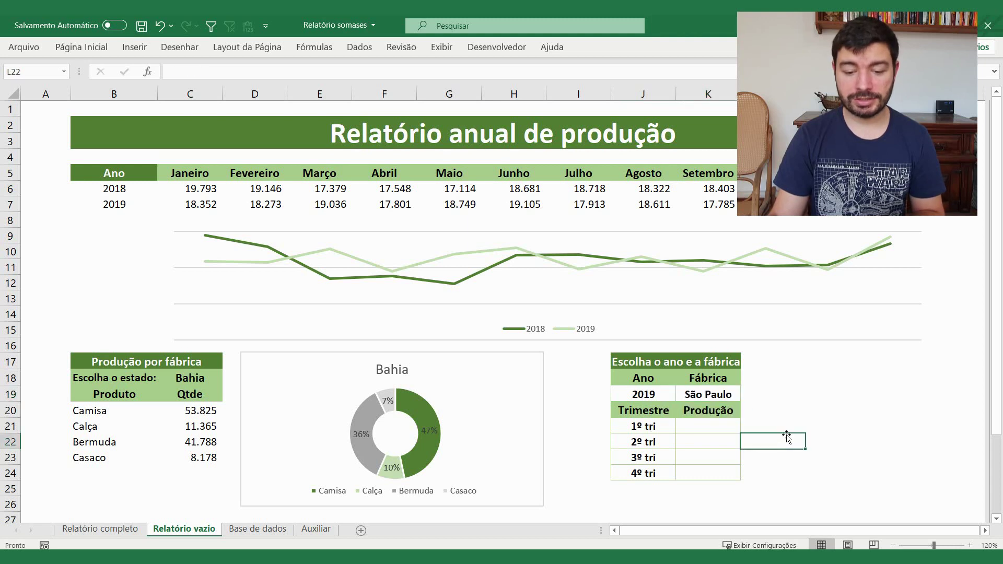
Examine how the Trimestre column relates to the months in Base de dados, and return to the Relatório vazio sheet
{"action": "left_click", "coordinate": [712, 423]}
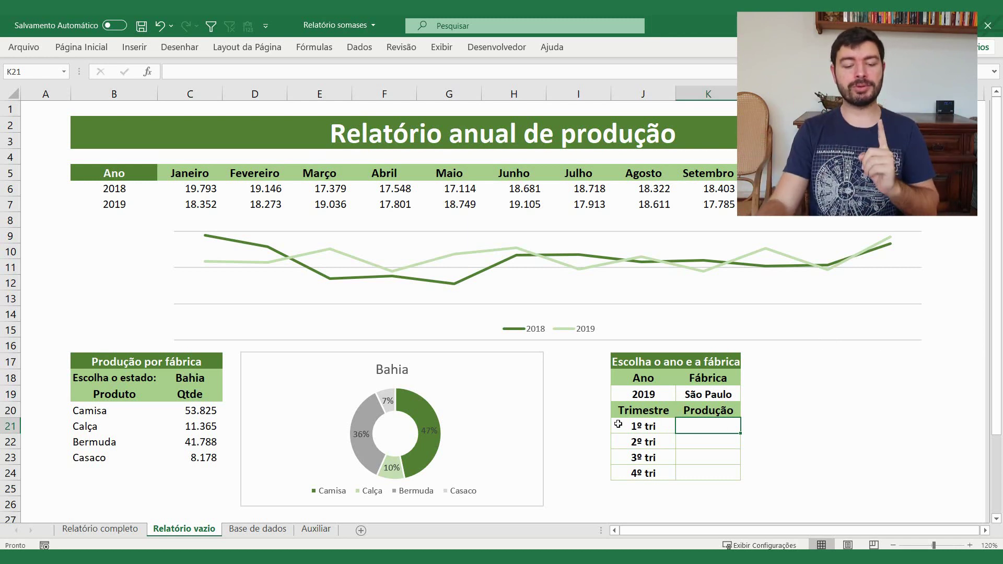
{"action": "left_click", "coordinate": [249, 533]}
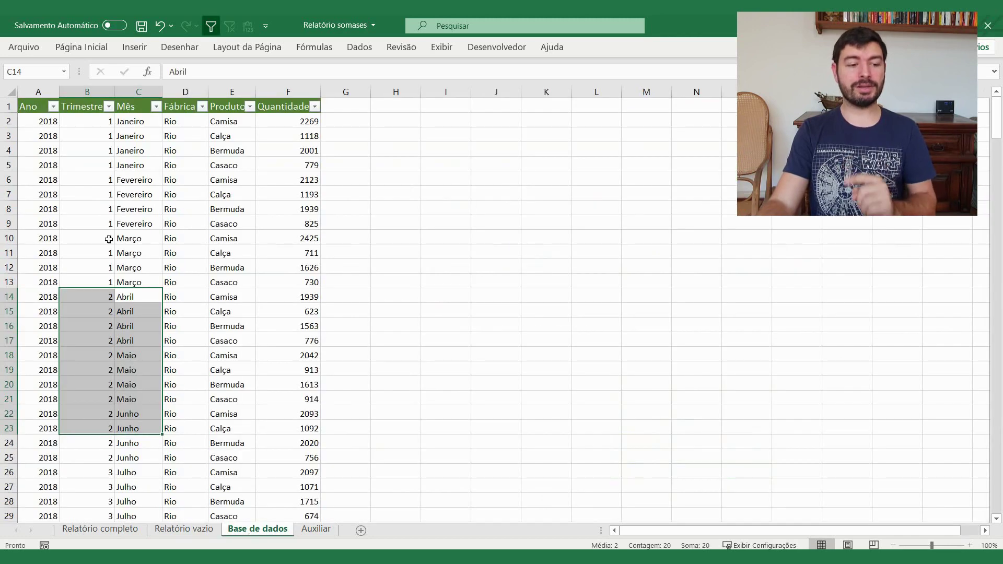
{"action": "left_click", "coordinate": [99, 109]}
{"action": "key", "text": "ctrl+shift+Down"}
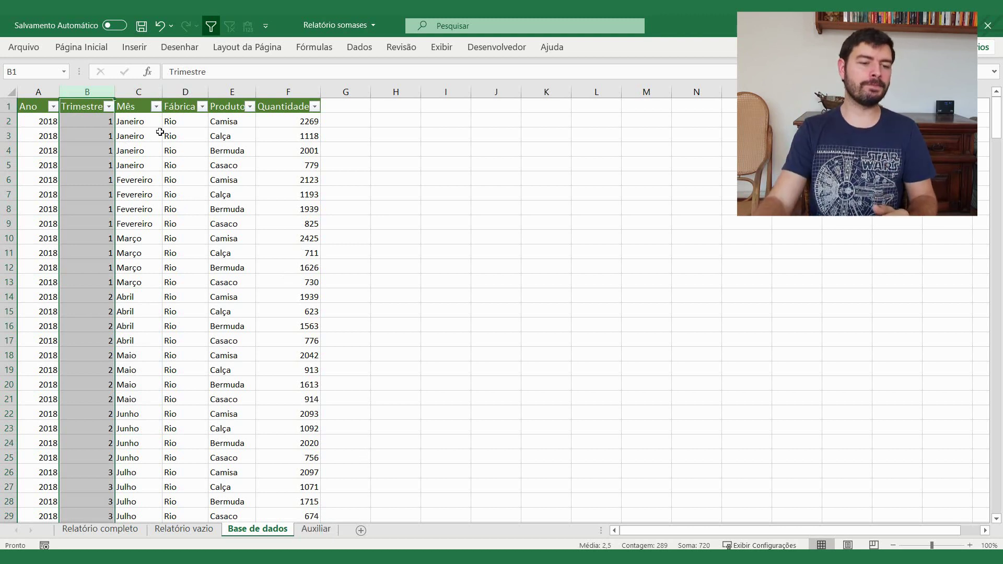
{"action": "left_click", "coordinate": [134, 136]}
{"action": "left_click", "coordinate": [132, 179]}
{"action": "left_click", "coordinate": [119, 228]}
{"action": "left_click_drag", "start_coordinate": [91, 167], "coordinate": [85, 217]}
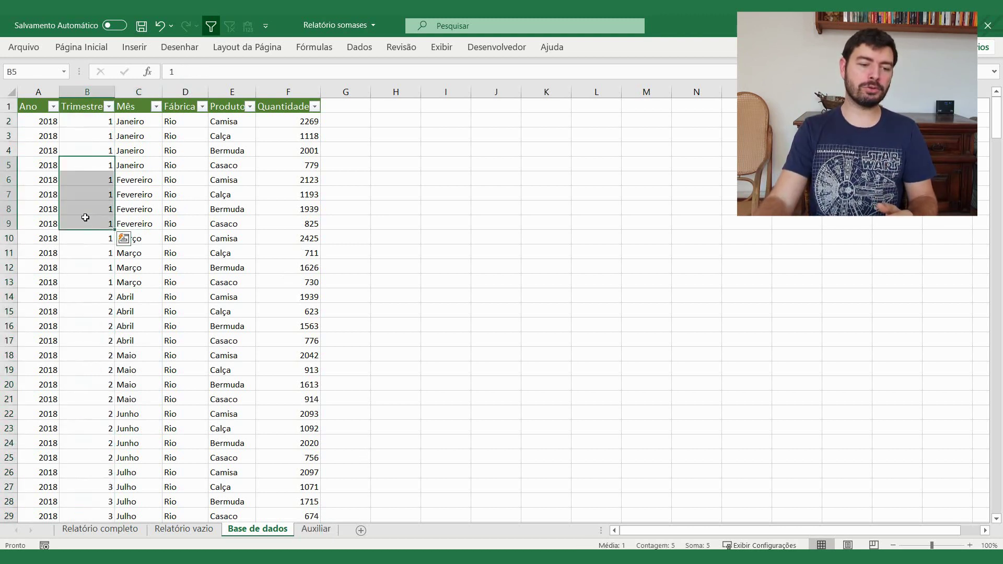
{"action": "left_click", "coordinate": [138, 387]}
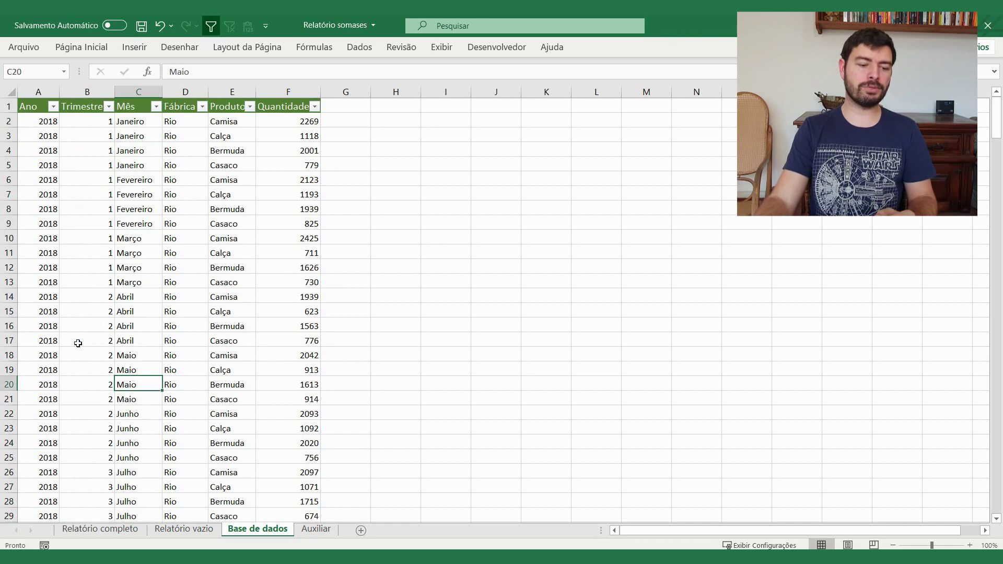
{"action": "left_click_drag", "start_coordinate": [83, 327], "coordinate": [83, 399]}
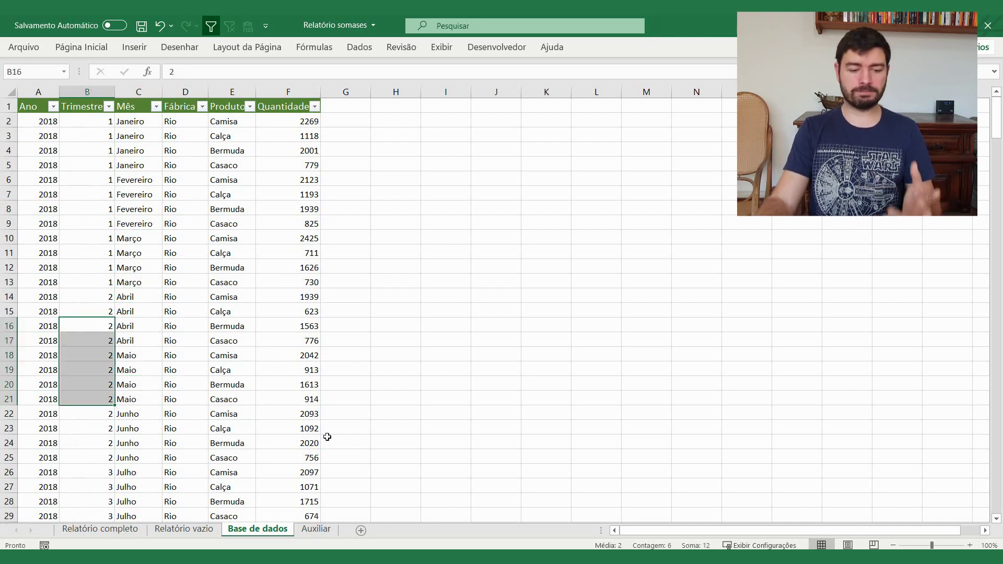
{"action": "left_click", "coordinate": [184, 529]}
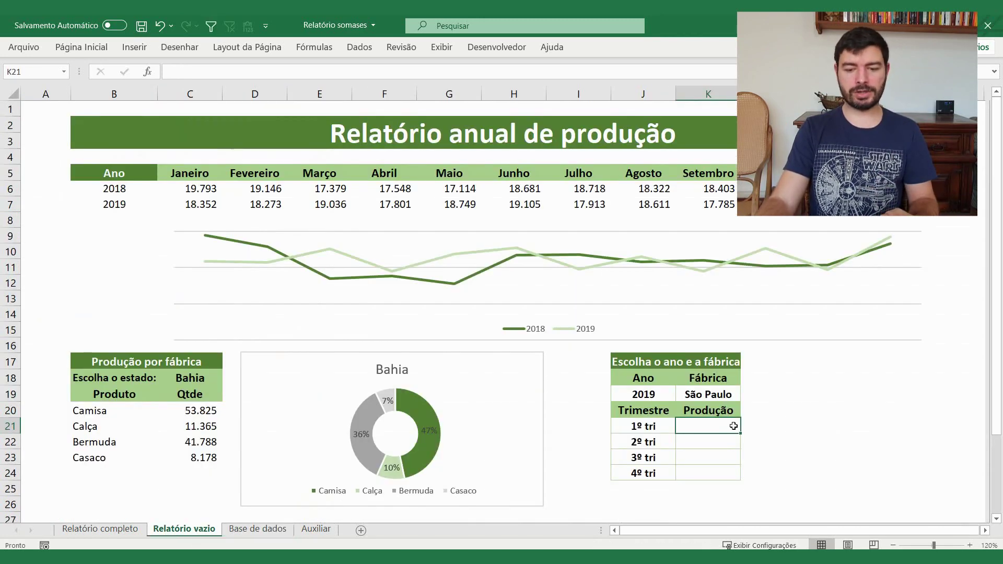
{"action": "type", "text": "=somases"}
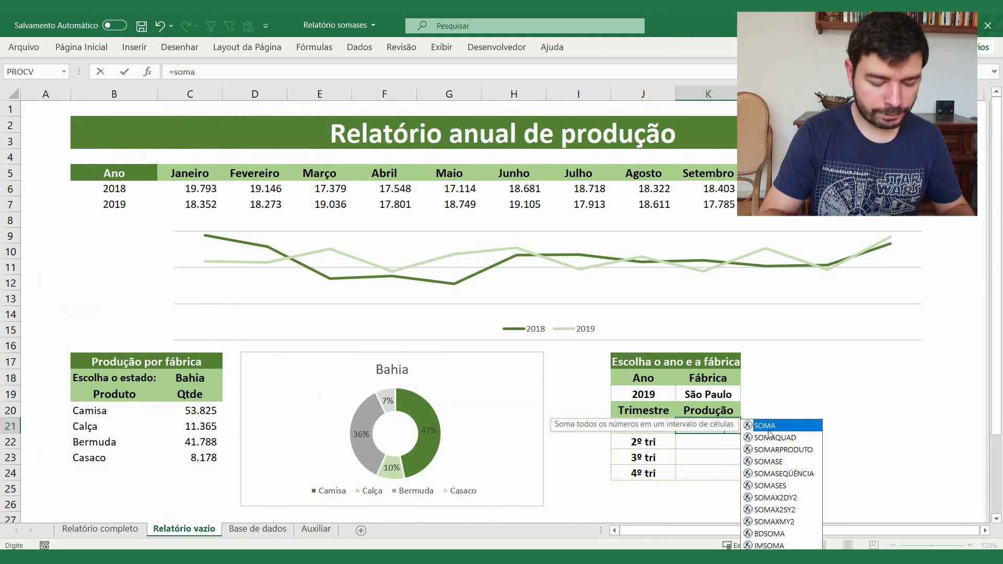
{"action": "key", "text": "Tab"}
{"action": "left_click", "coordinate": [736, 430]}
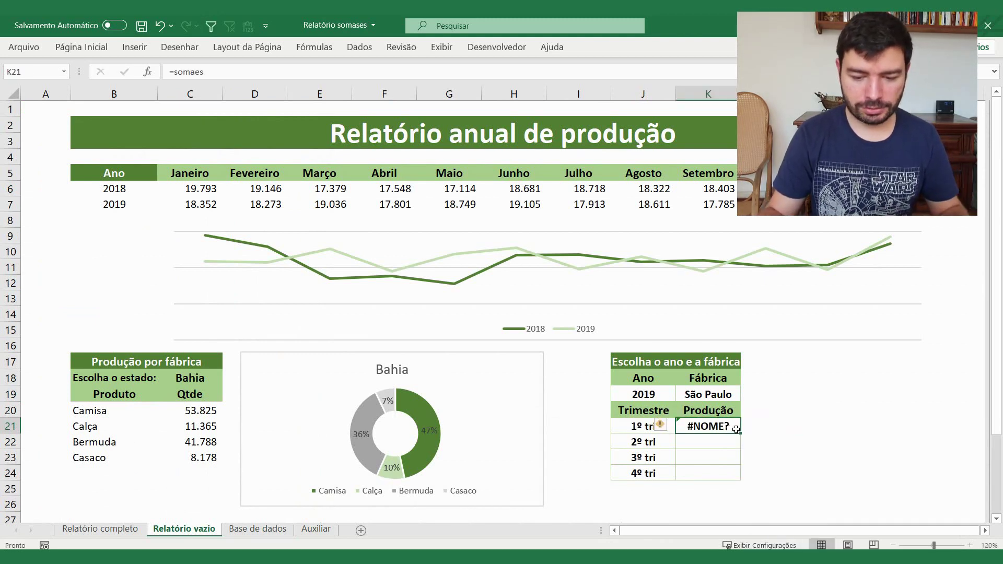
Start a SOMASES formula in K21 for the 1º tri production, with Base de dados column F as the sum range
{"action": "type", "text": "=somase"}
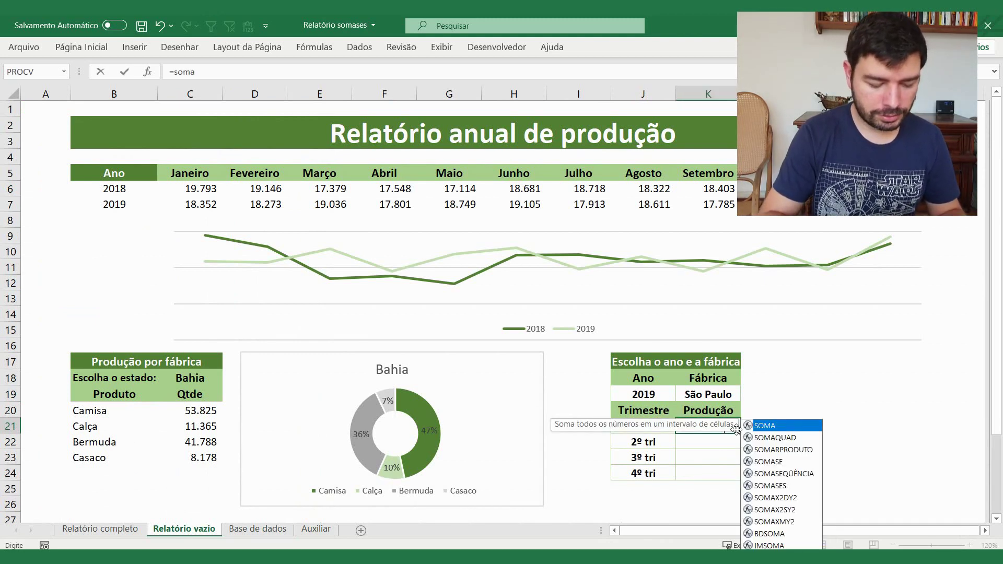
{"action": "key", "text": "Down"}
{"action": "key", "text": "Down"}
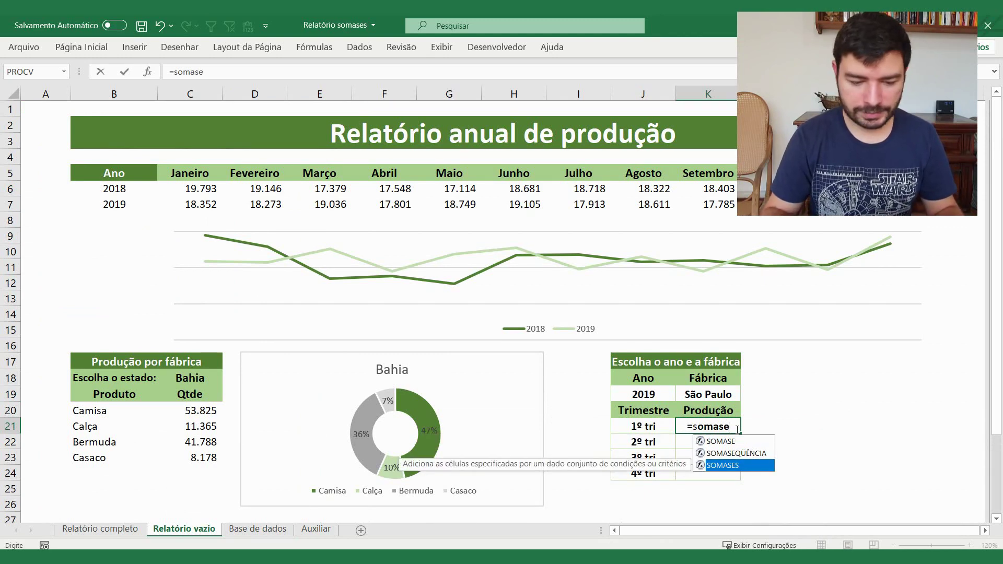
{"action": "key", "text": "Tab"}
{"action": "left_click", "coordinate": [277, 528]}
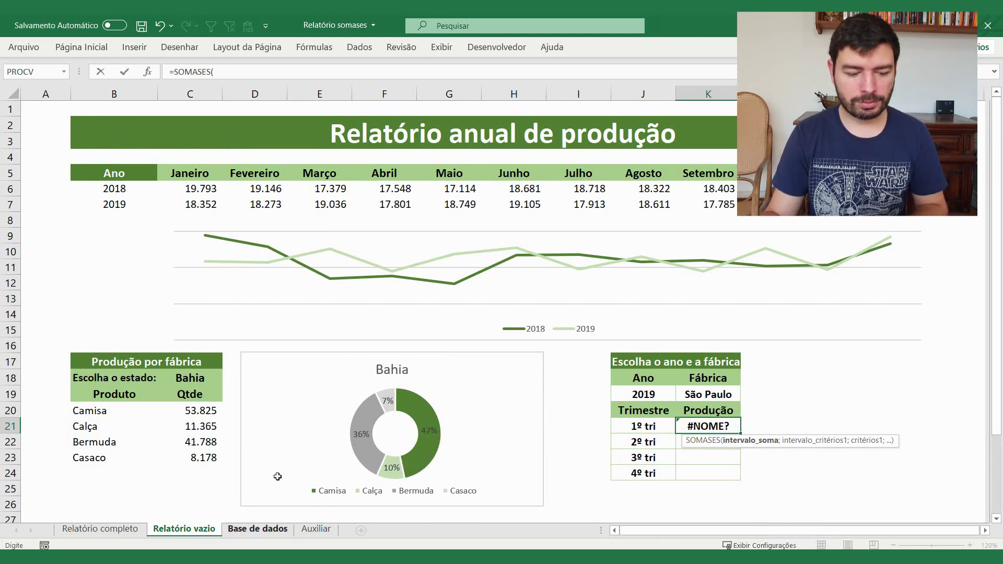
{"action": "left_click", "coordinate": [283, 94]}
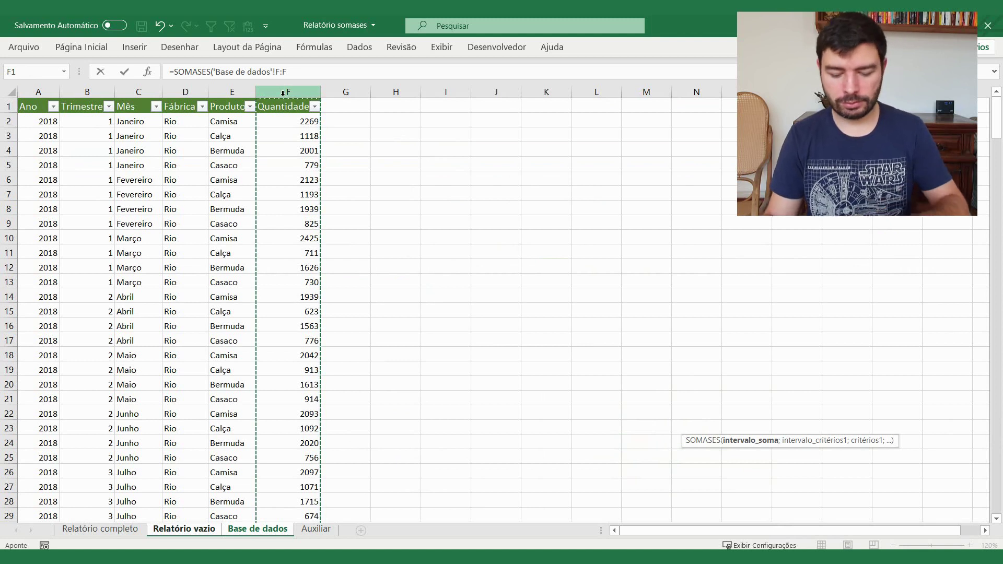
{"action": "type", "text": ";"}
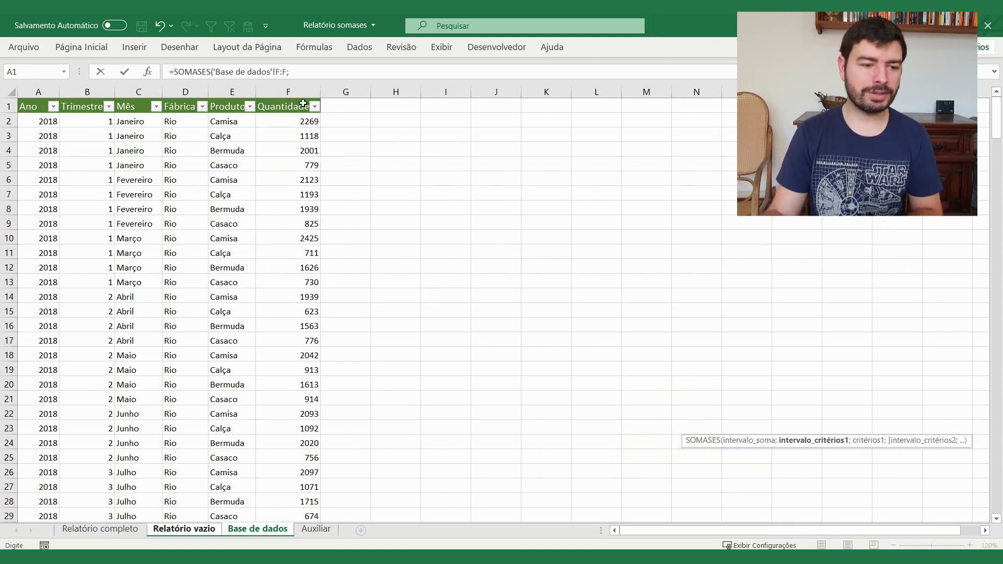
Add the year condition to the K21 formula, matching Base de dados column A with the Ano cell J19 in Relatório vazio
{"action": "left_click", "coordinate": [38, 92]}
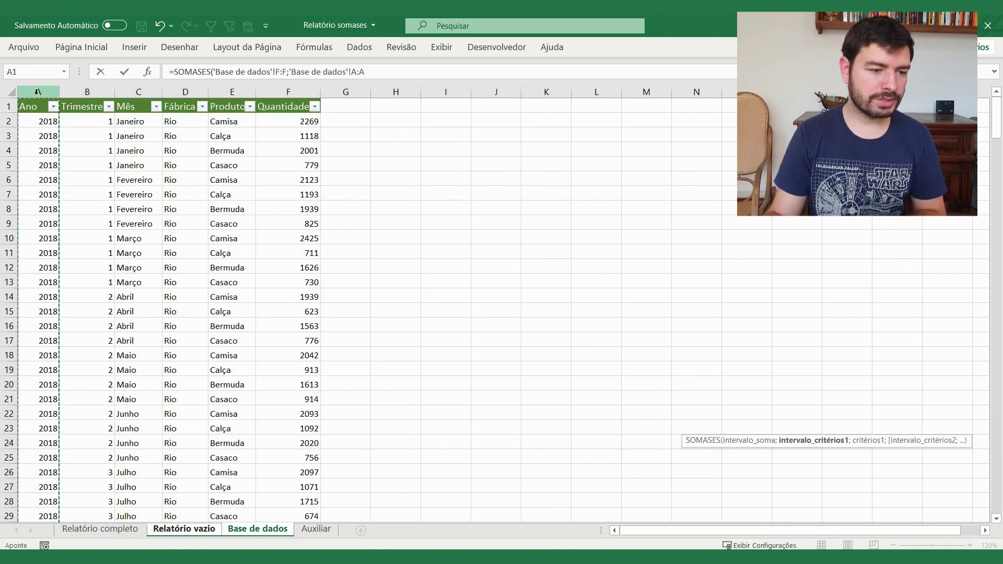
{"action": "type", "text": ";"}
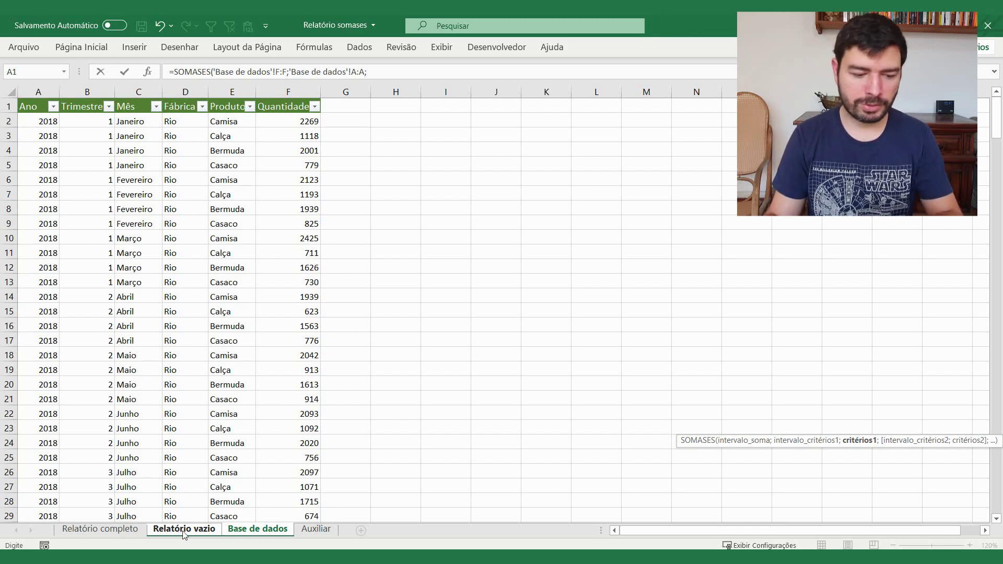
{"action": "left_click", "coordinate": [184, 530]}
{"action": "left_click", "coordinate": [634, 395]}
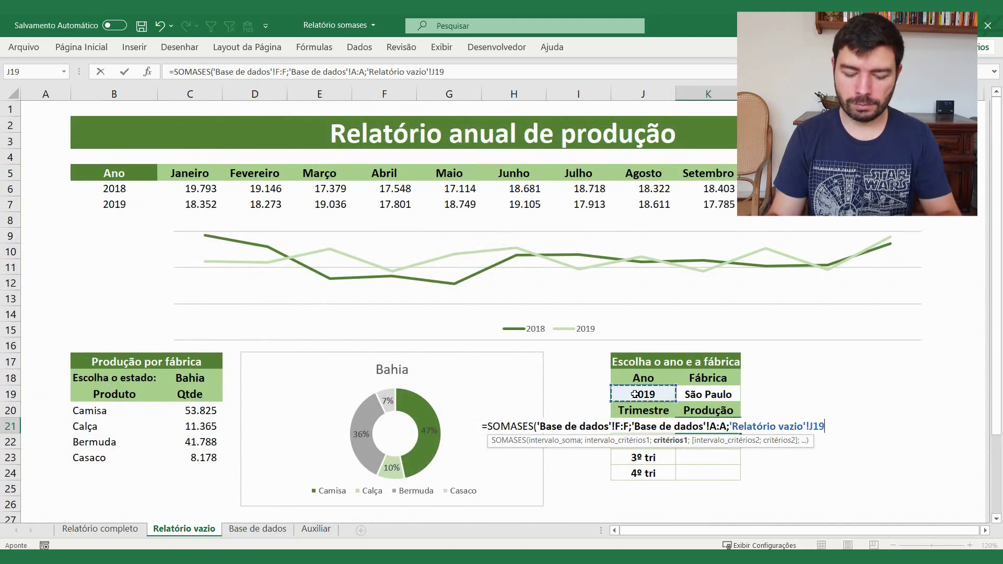
{"action": "type", "text": ";"}
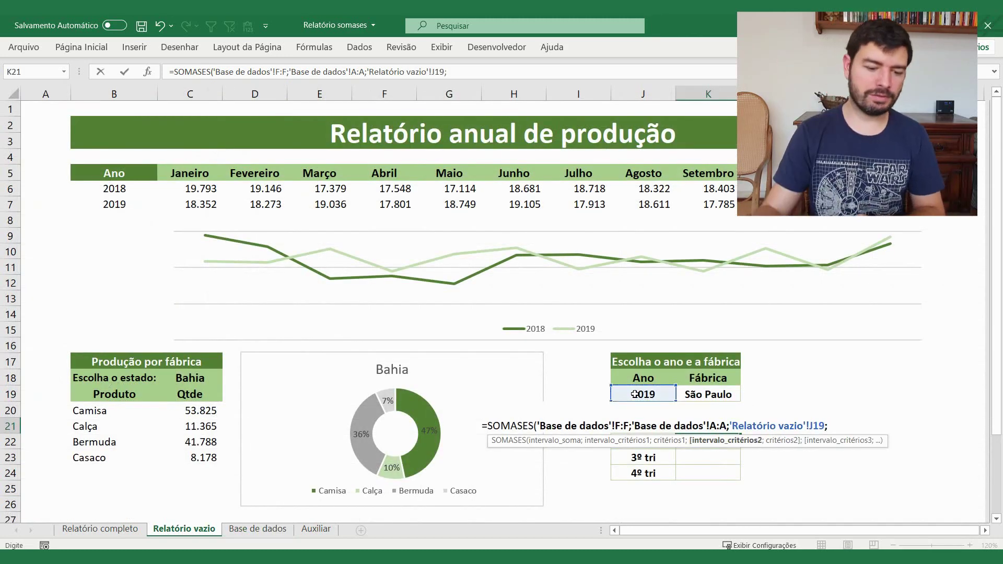
Add the factory condition to the K21 formula, matching Base de dados column D with the Fábrica cell K19 in Relatório vazio
{"action": "left_click", "coordinate": [257, 528]}
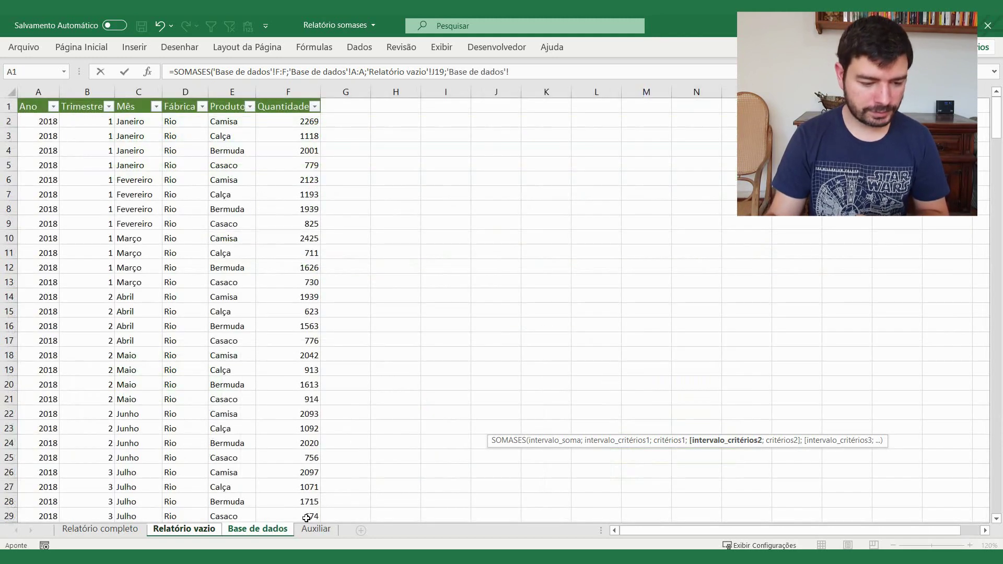
{"action": "left_click", "coordinate": [142, 92]}
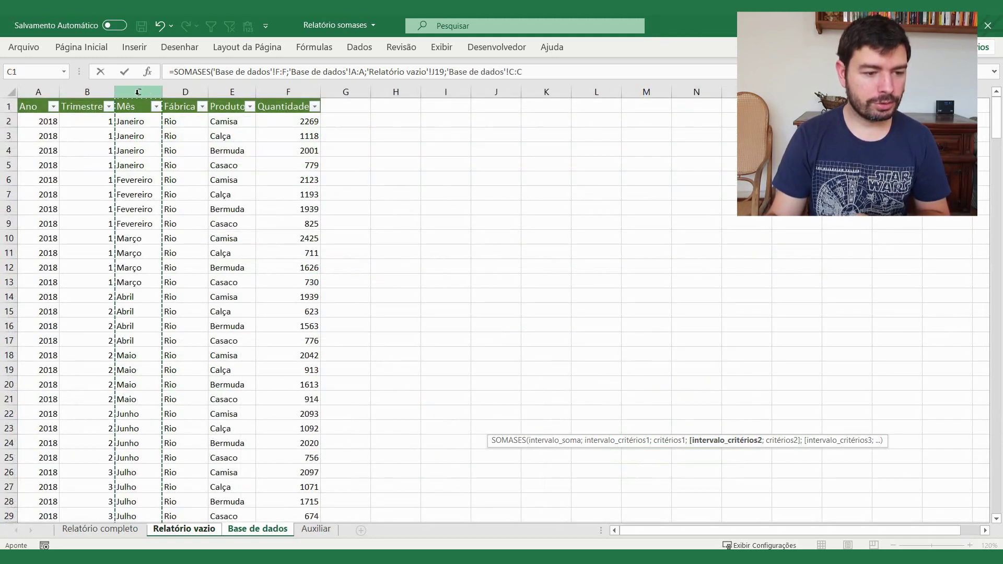
{"action": "left_click", "coordinate": [183, 91]}
{"action": "type", "text": ";"}
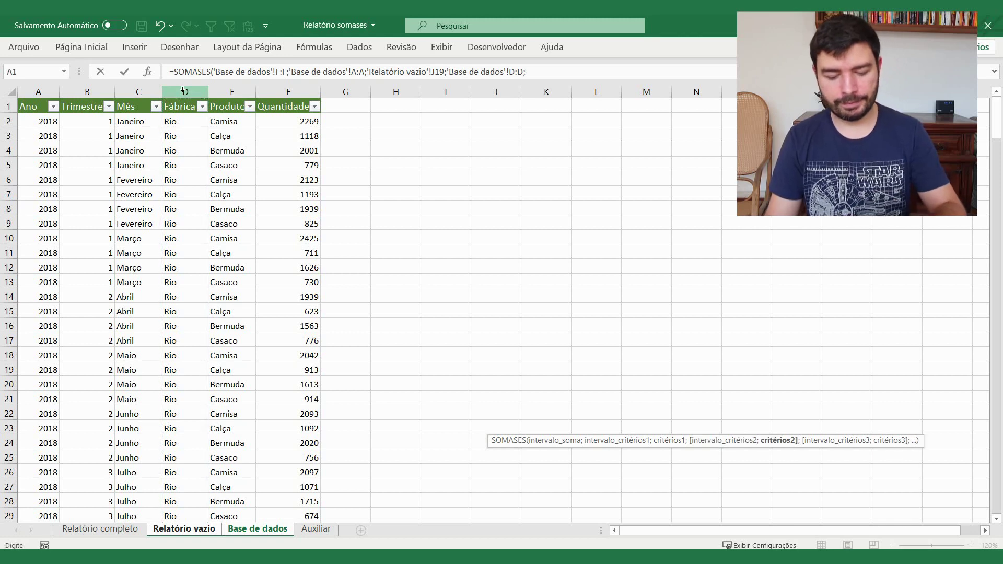
{"action": "left_click", "coordinate": [183, 529]}
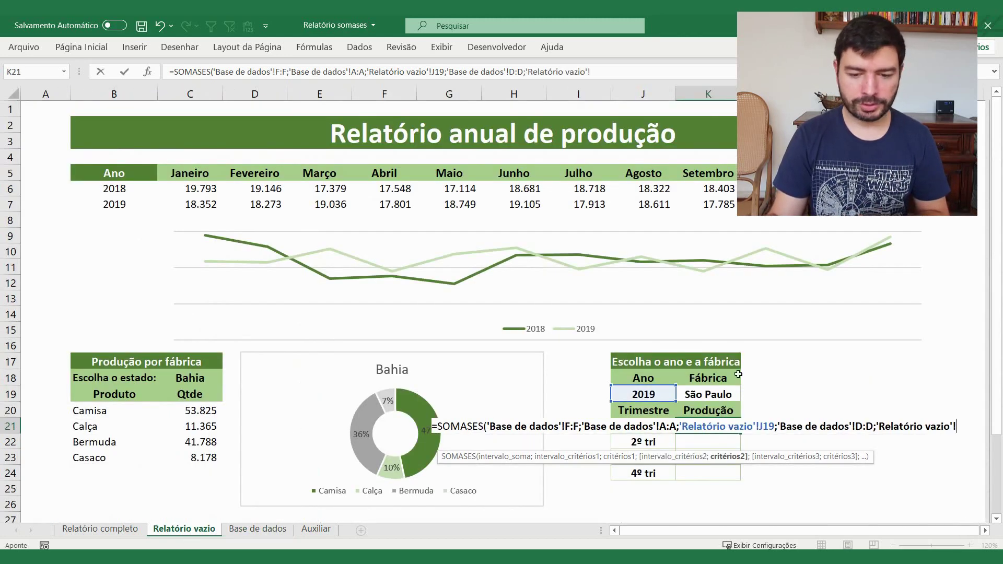
{"action": "left_click", "coordinate": [719, 395]}
{"action": "type", "text": ";"}
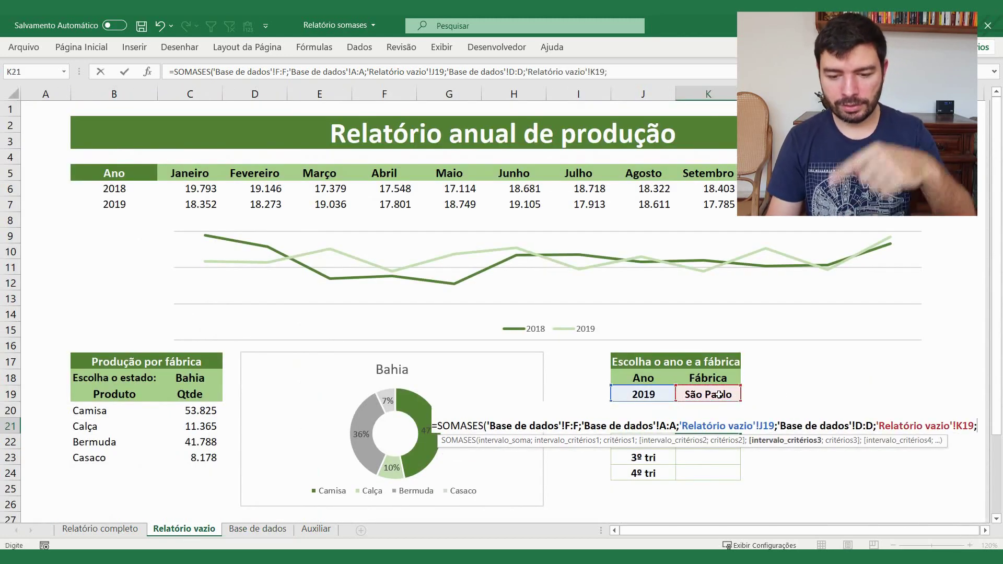
Complete the K21 formula with the quarter condition, matching Base de dados column B with the value 1
{"action": "left_click", "coordinate": [259, 529]}
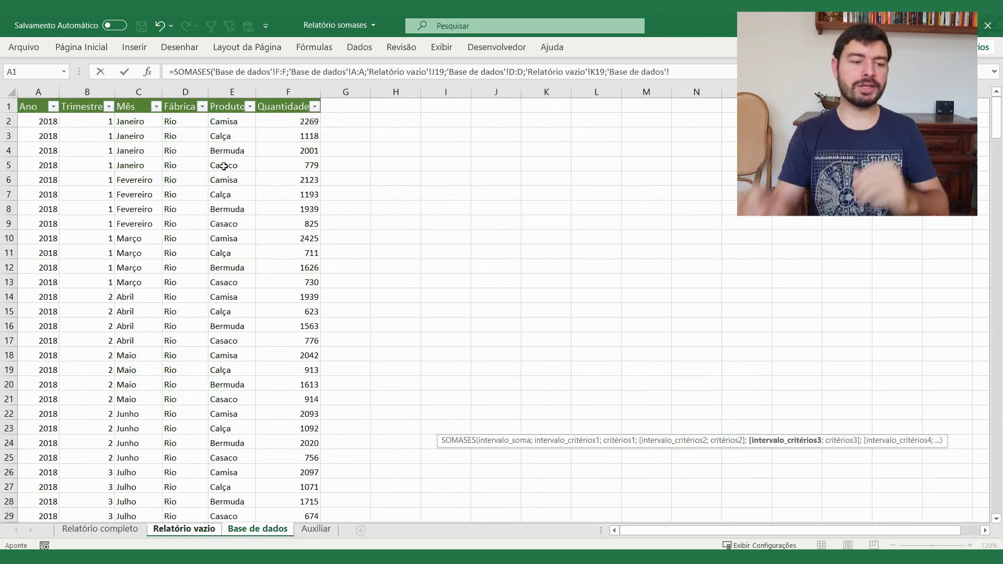
{"action": "left_click", "coordinate": [88, 93]}
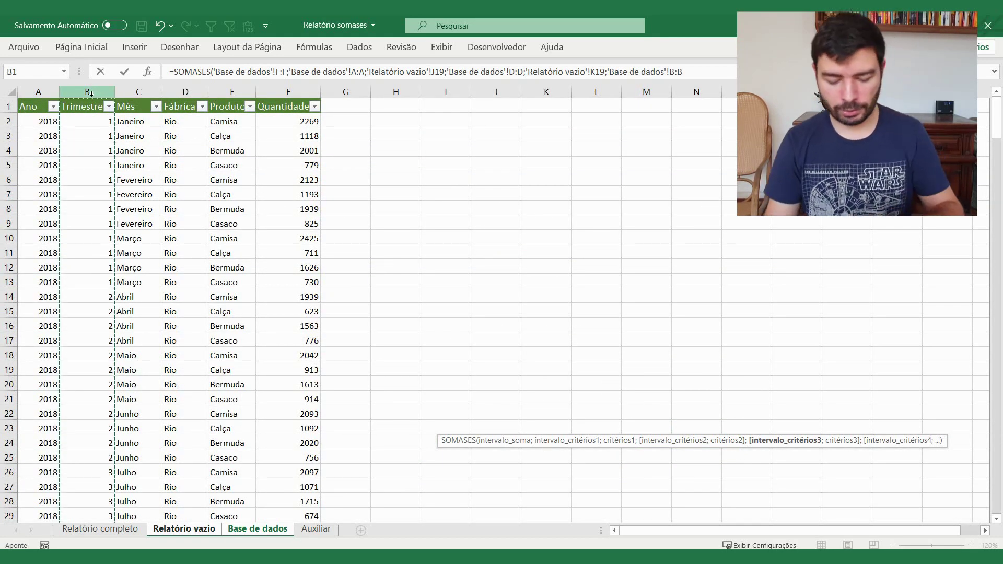
{"action": "type", "text": ";"}
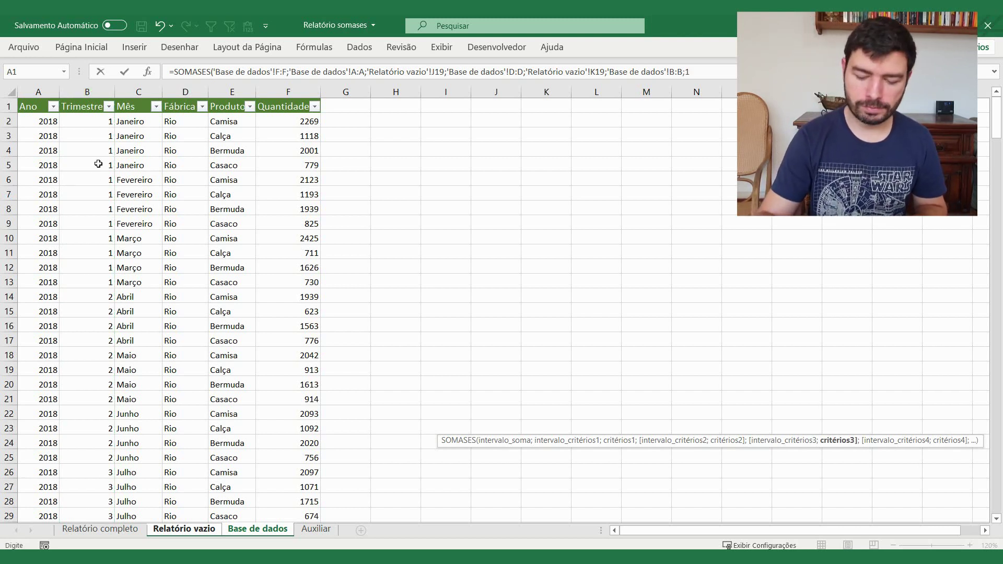
{"action": "type", "text": "1)"}
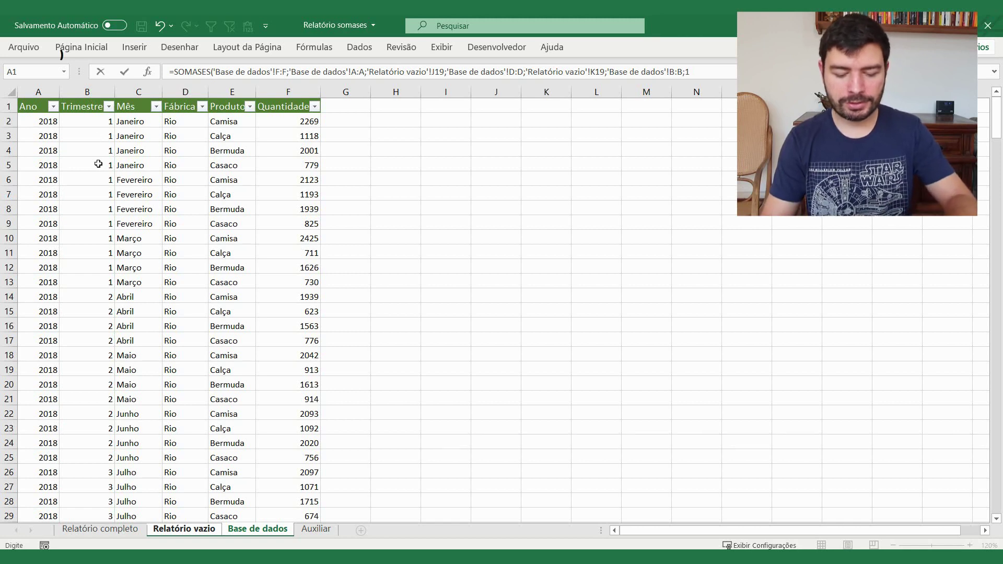
{"action": "key", "text": "Return"}
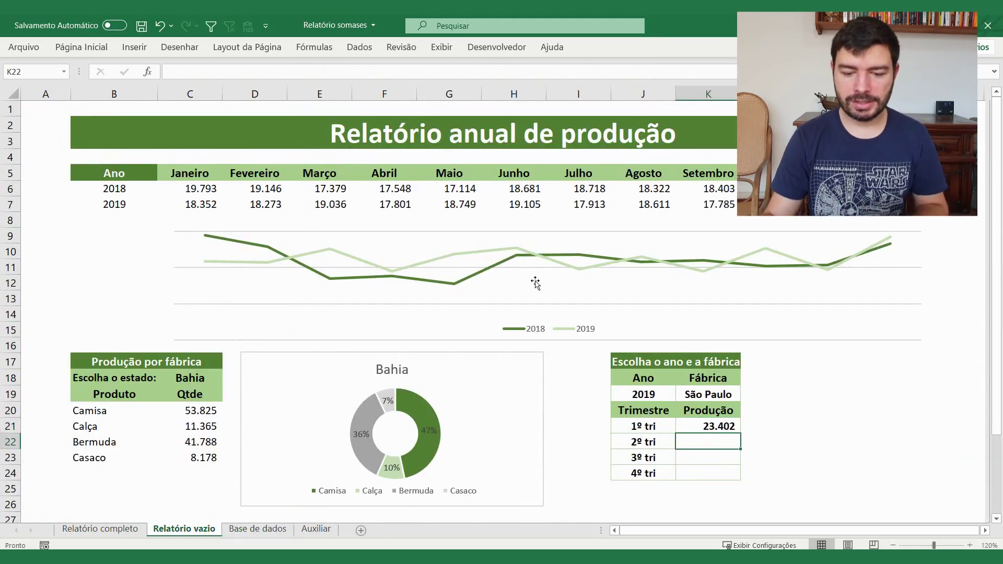
Make the factory and year references in the K21 formula absolute, as $K$19 and $J$19
{"action": "left_click", "coordinate": [723, 428]}
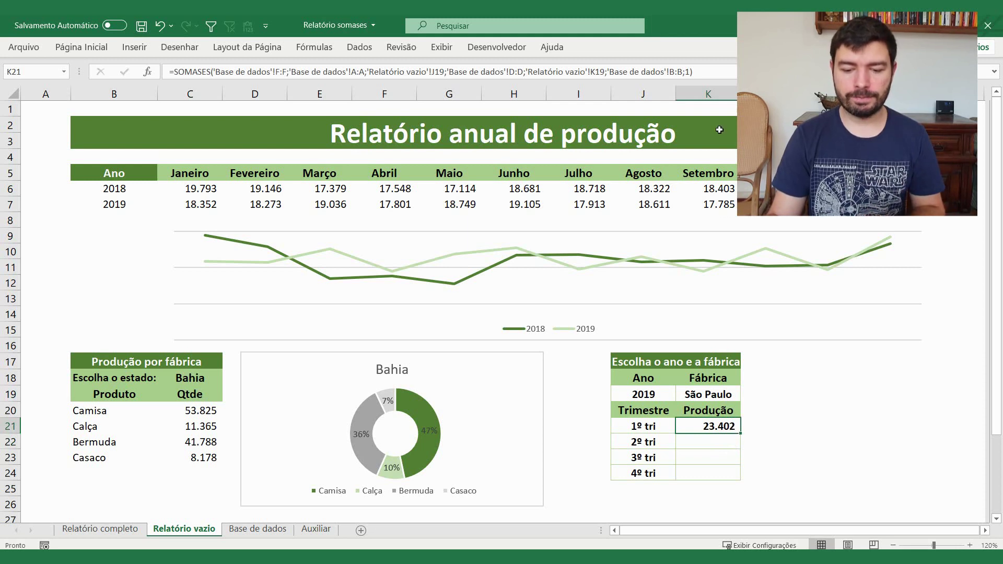
{"action": "left_click", "coordinate": [699, 72]}
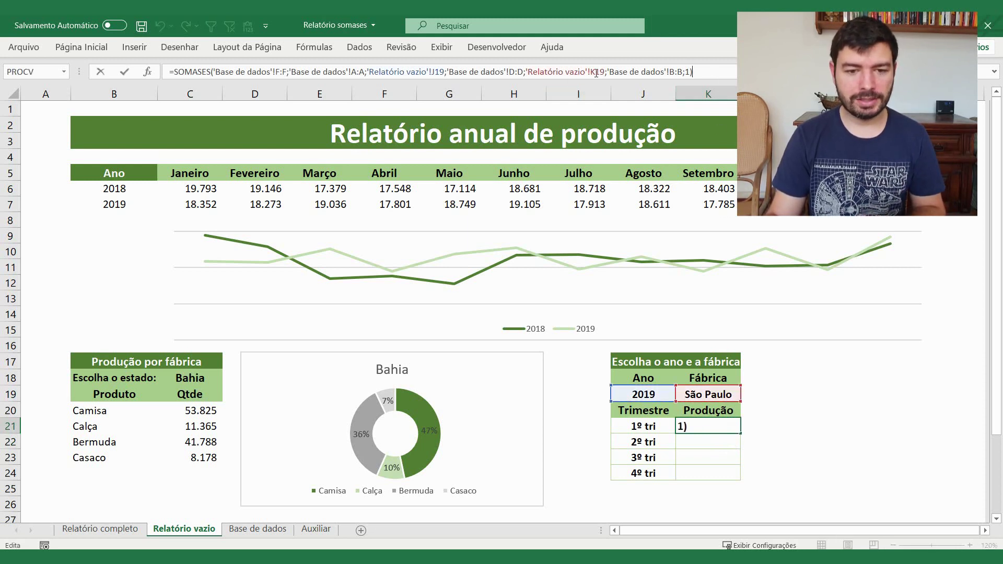
{"action": "left_click", "coordinate": [596, 71]}
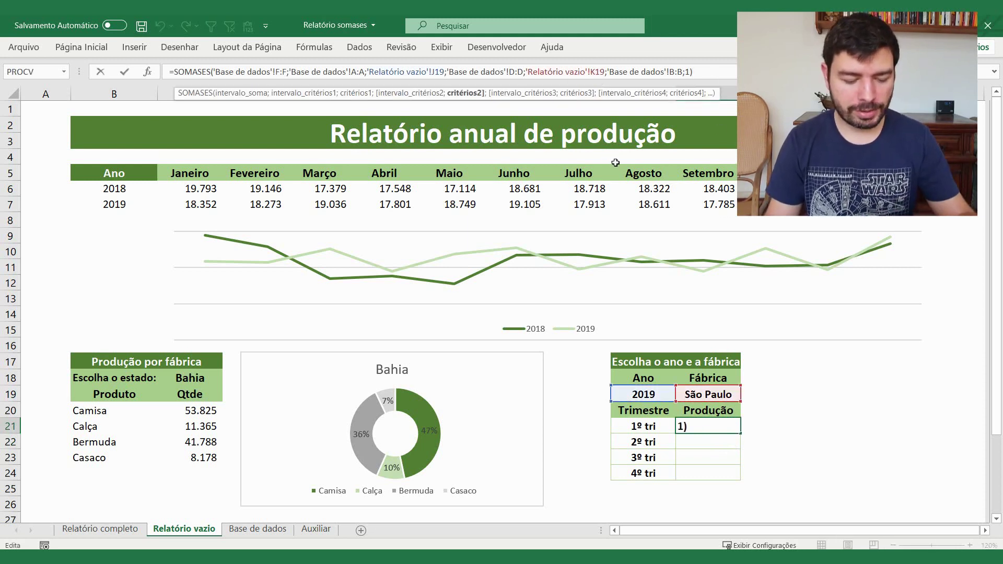
{"action": "key", "text": "F4"}
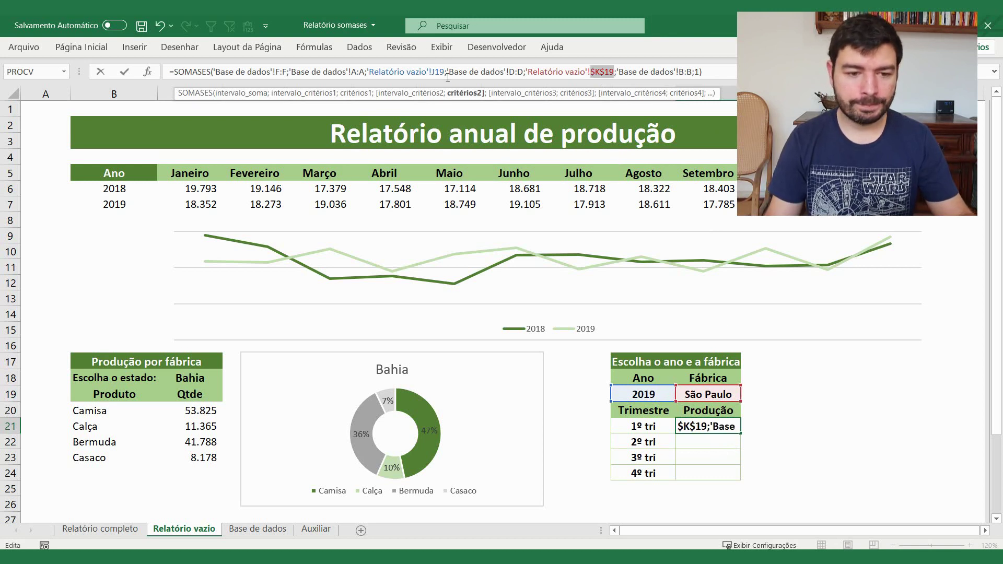
{"action": "left_click", "coordinate": [448, 74]}
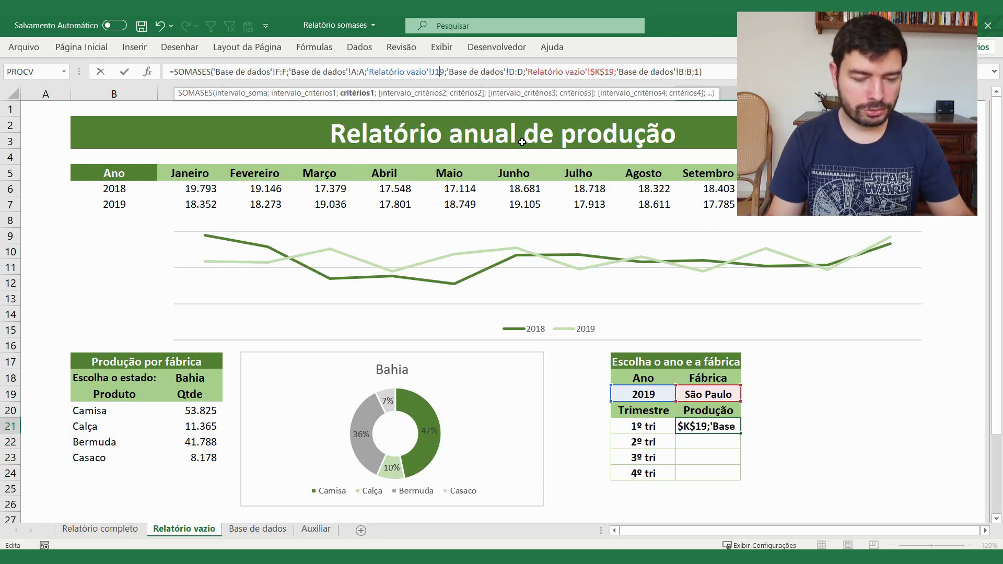
{"action": "key", "text": "F4"}
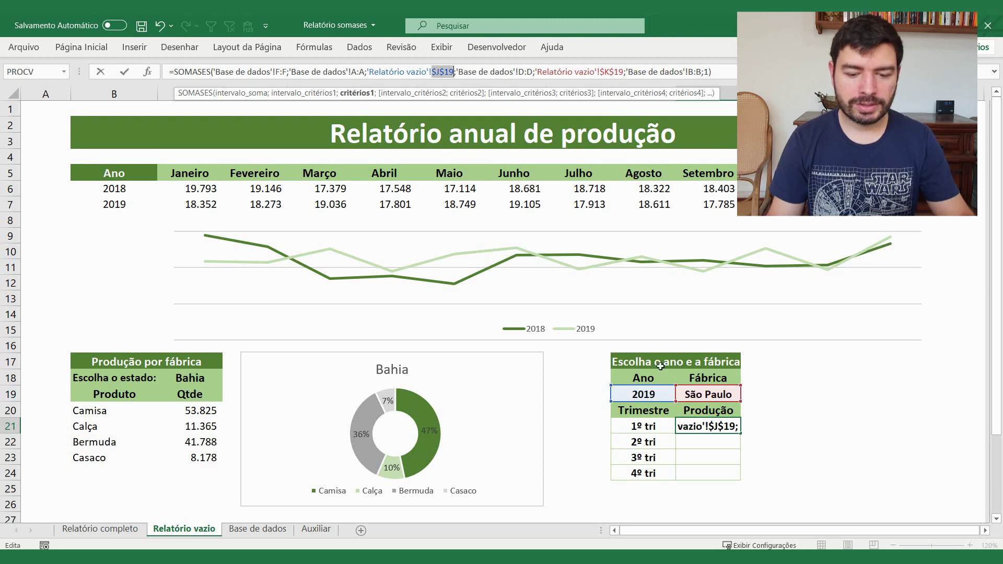
{"action": "key", "text": "Return"}
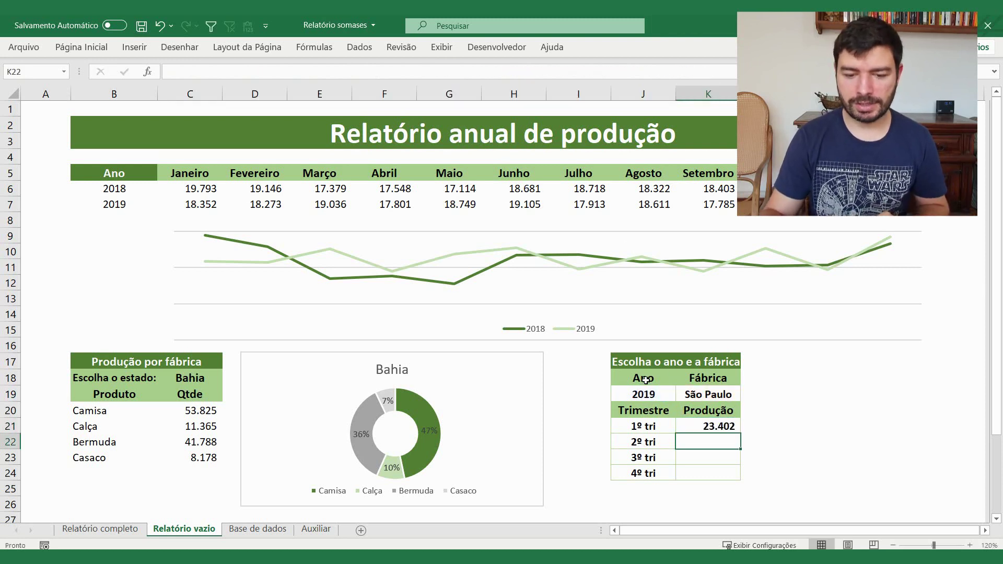
Copy the K21 formula down through K24 and set the quarter criterion in K22 to 2
{"action": "left_click", "coordinate": [713, 427]}
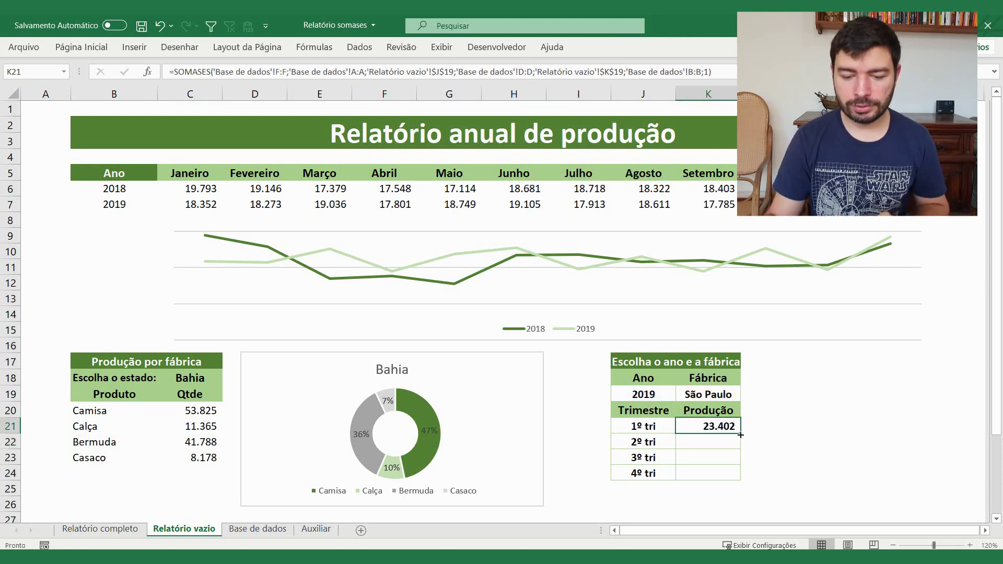
{"action": "left_click_drag", "start_coordinate": [740, 435], "coordinate": [740, 479]}
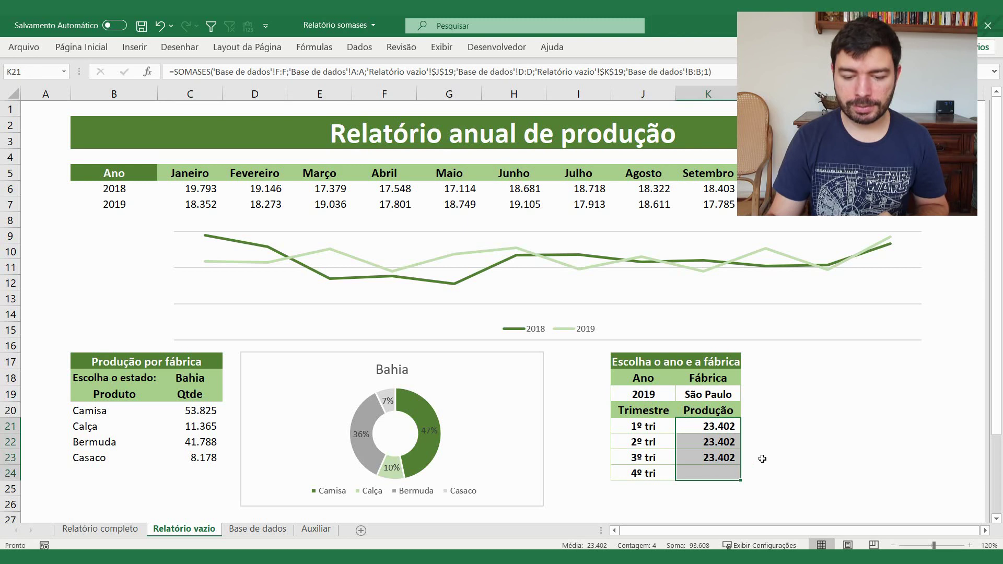
{"action": "left_click", "coordinate": [728, 443]}
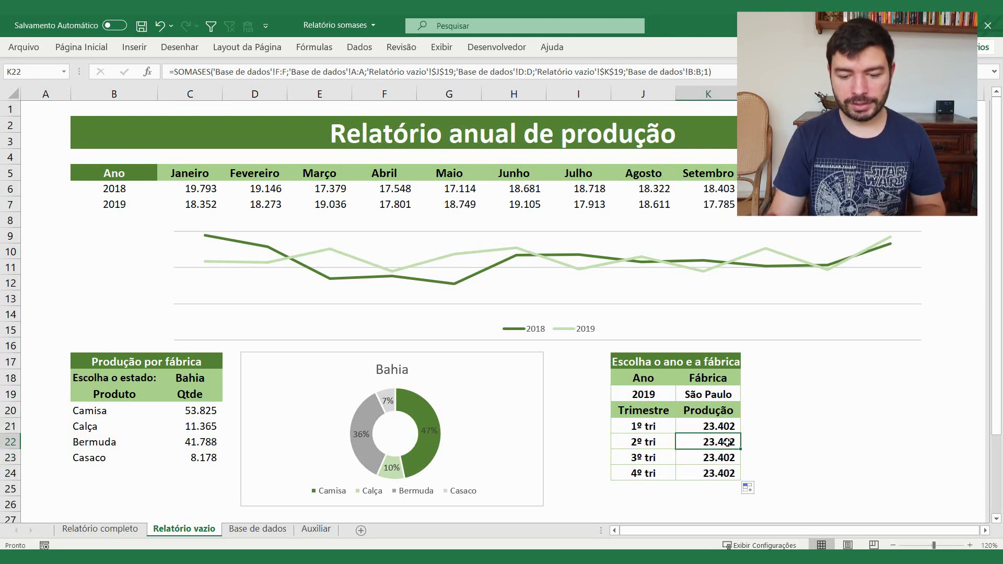
{"action": "left_click", "coordinate": [705, 72]}
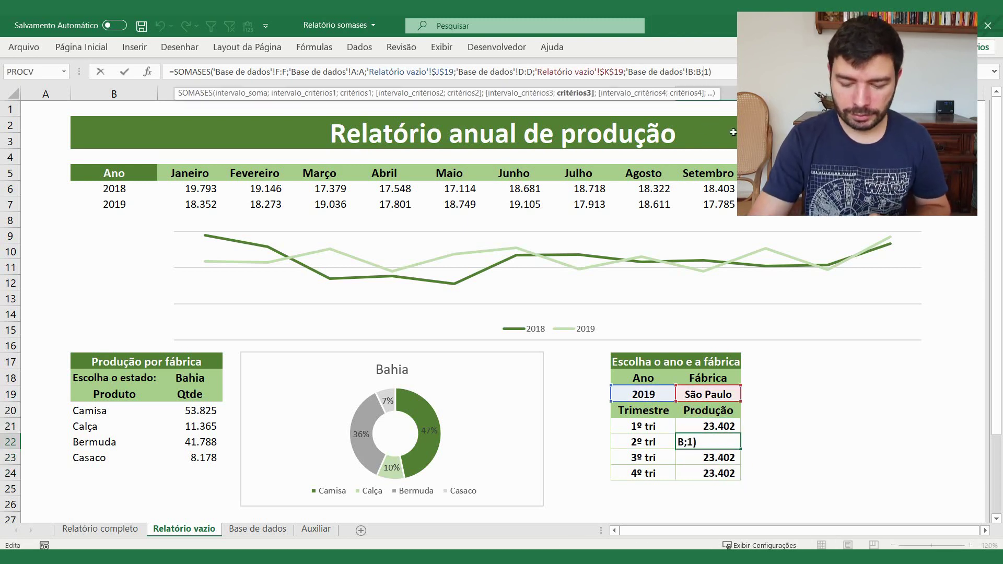
{"action": "key", "text": "Delete"}
{"action": "type", "text": "2"}
{"action": "key", "text": "Return"}
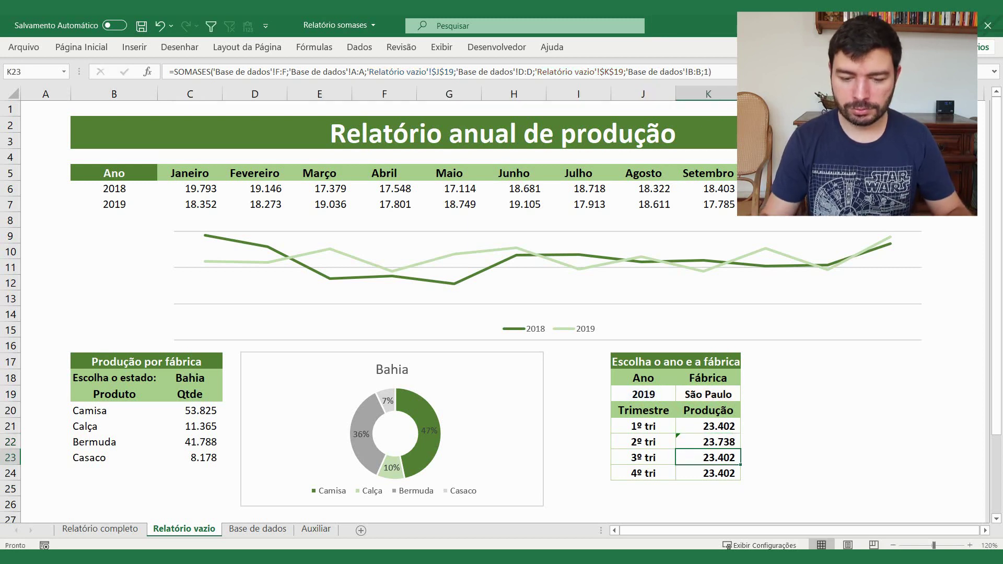
Set the quarter criterion to 3 in the 3º tri formula K23 and to 4 in the 4º tri formula K24
{"action": "left_click", "coordinate": [708, 71]}
{"action": "key", "text": "Delete"}
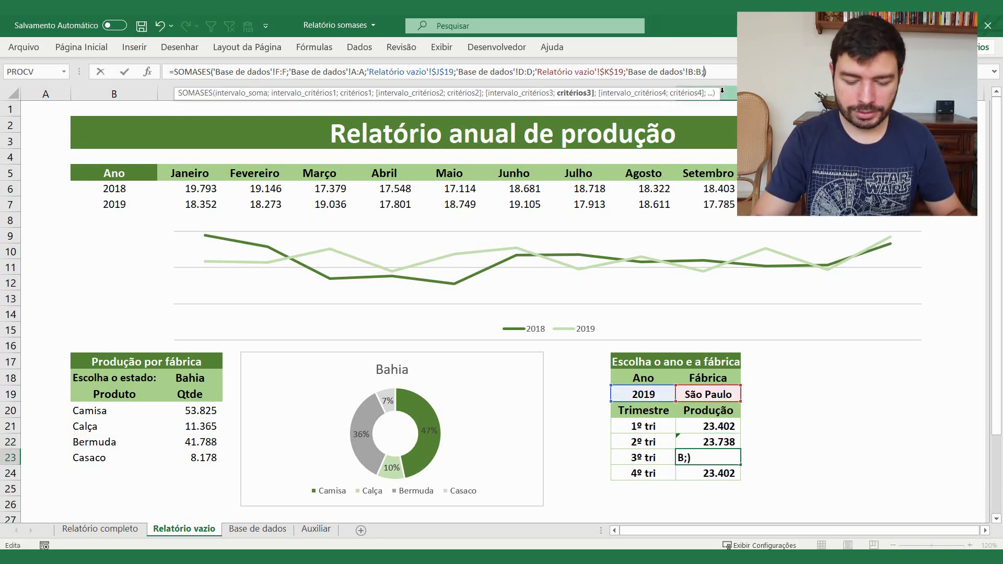
{"action": "type", "text": "3"}
{"action": "key", "text": "Return"}
{"action": "left_click", "coordinate": [711, 72]}
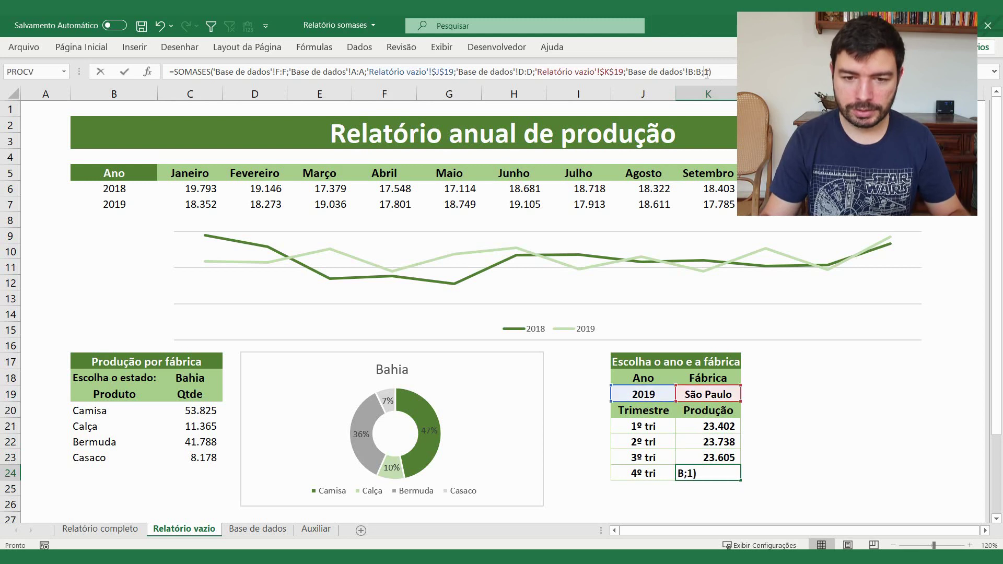
{"action": "key", "text": "Delete"}
{"action": "type", "text": "4"}
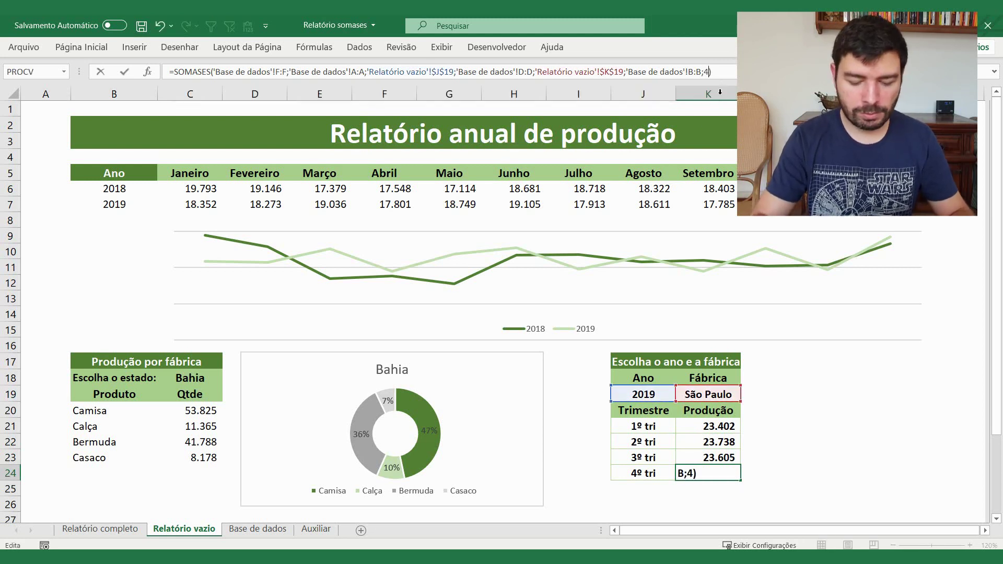
{"action": "key", "text": "Return"}
Complete the 4º tri formula and switch the factory selection in K19 to Rio
{"action": "left_click", "coordinate": [716, 396]}
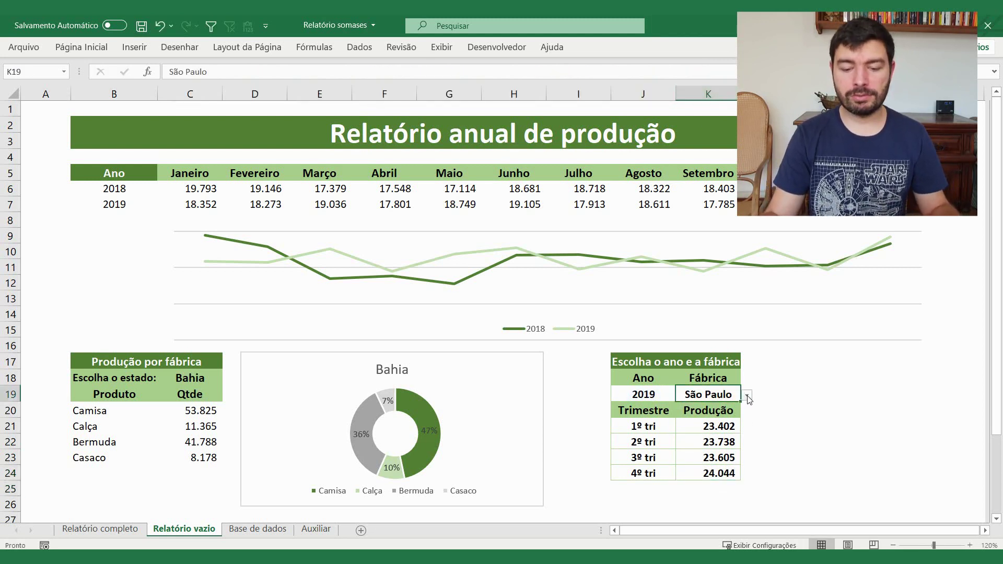
{"action": "left_click", "coordinate": [747, 397]}
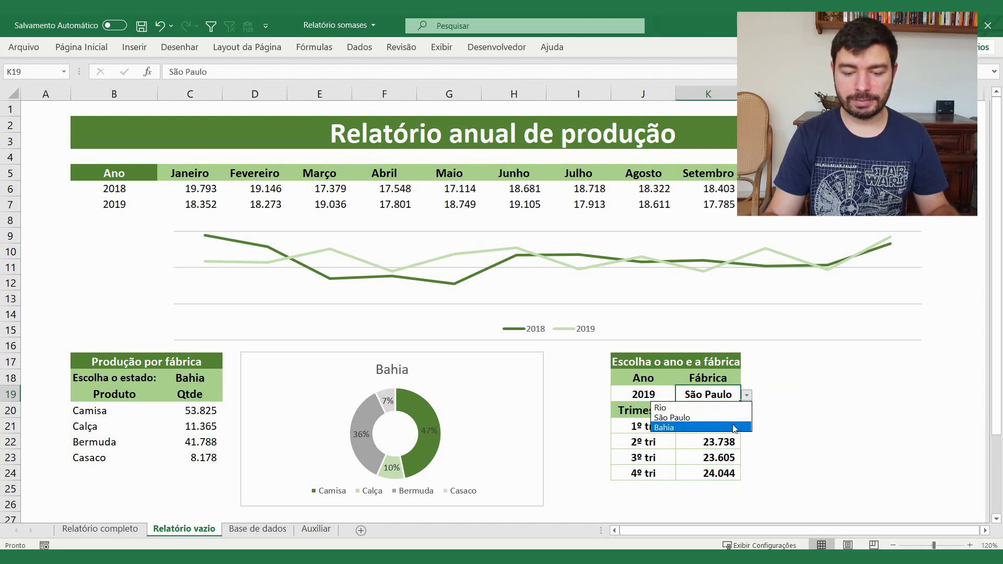
{"action": "left_click", "coordinate": [733, 418]}
{"action": "left_click", "coordinate": [746, 398]}
{"action": "left_click", "coordinate": [747, 396]}
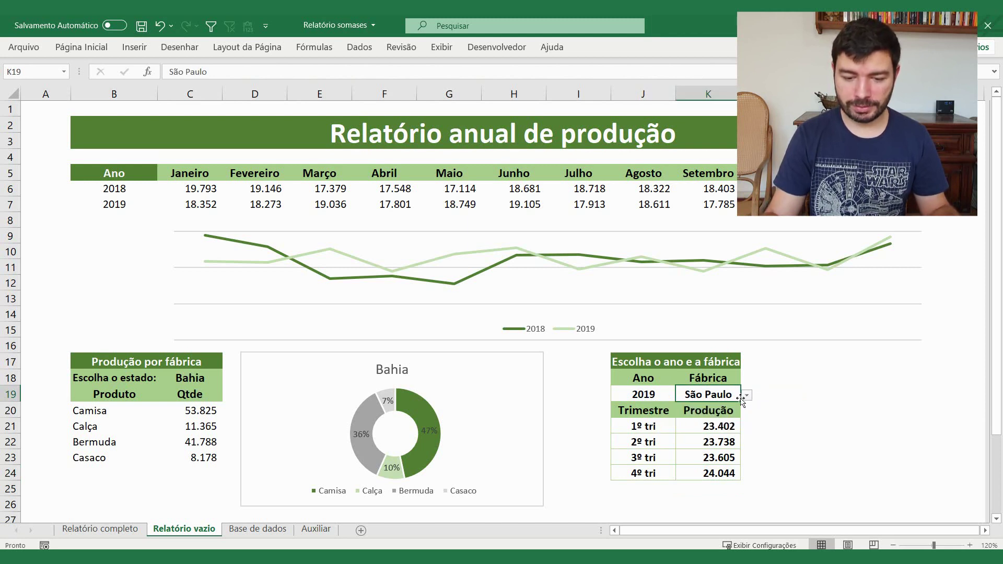
{"action": "left_click", "coordinate": [745, 397]}
{"action": "left_click", "coordinate": [718, 407]}
{"action": "left_click", "coordinate": [764, 452]}
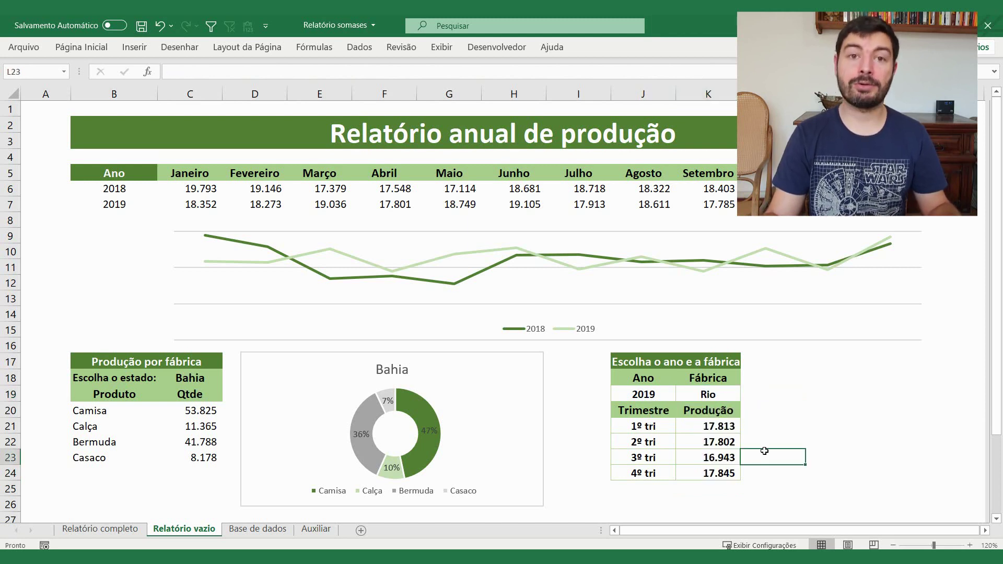
Insert a 2D clustered bar chart from the quarterly production table J20:K24
{"action": "left_click_drag", "start_coordinate": [648, 412], "coordinate": [724, 474]}
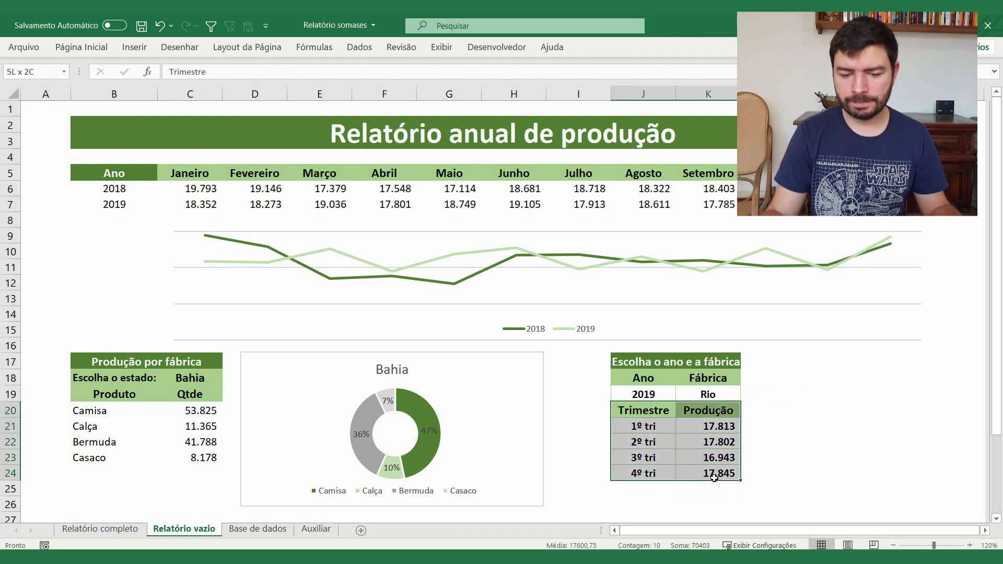
{"action": "left_click", "coordinate": [135, 48]}
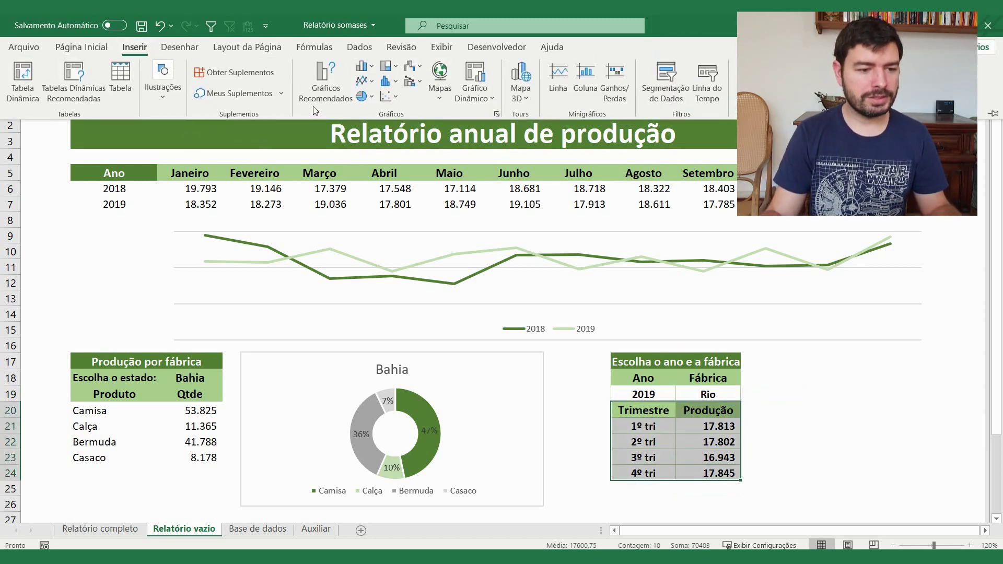
{"action": "left_click", "coordinate": [366, 68]}
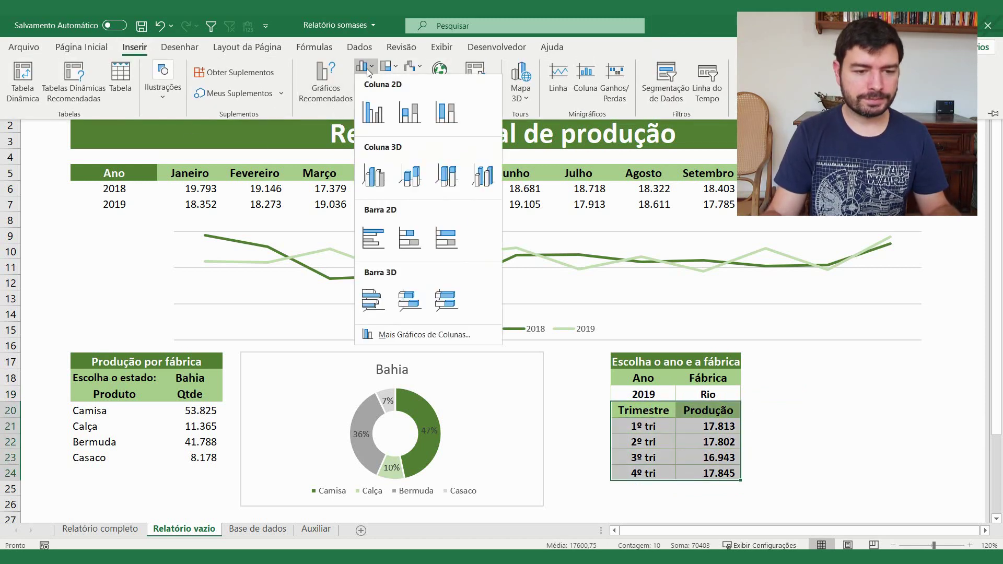
{"action": "left_click", "coordinate": [372, 238]}
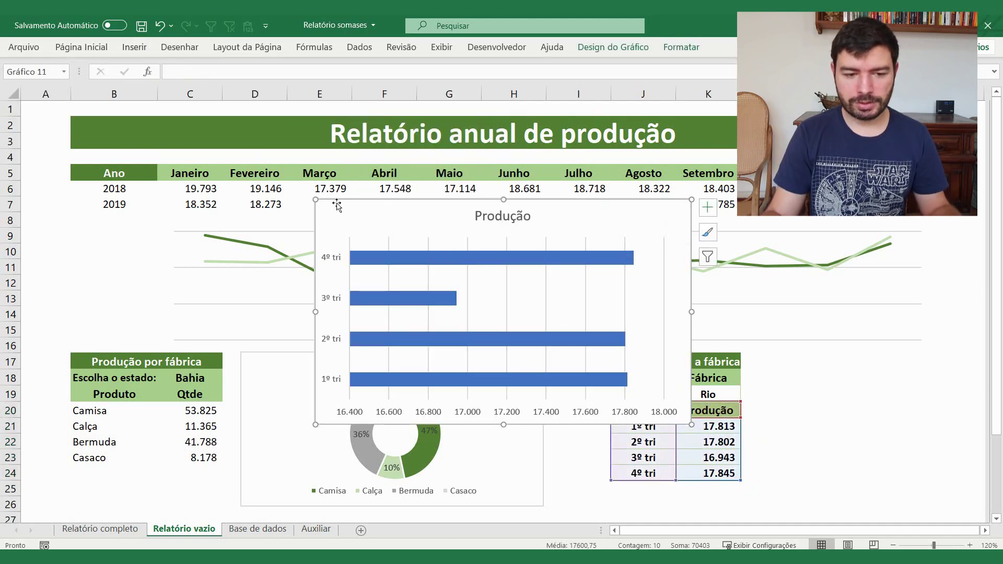
Fit the Produção bar chart into the space beside the quarterly table and delete its horizontal value axis
{"action": "left_click_drag", "start_coordinate": [412, 217], "coordinate": [753, 346]}
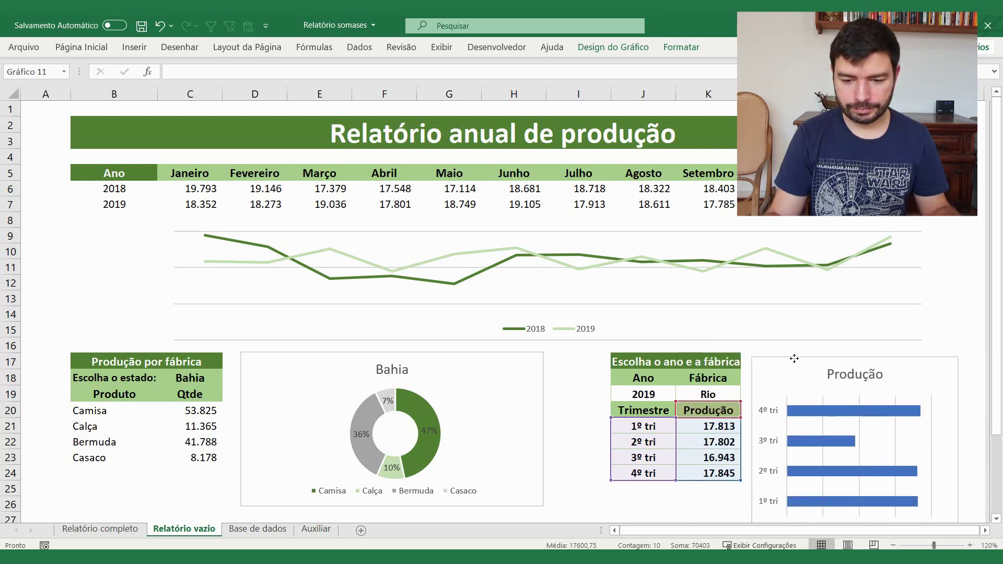
{"action": "left_click_drag", "start_coordinate": [818, 362], "coordinate": [855, 350]}
{"action": "left_click", "coordinate": [809, 500]}
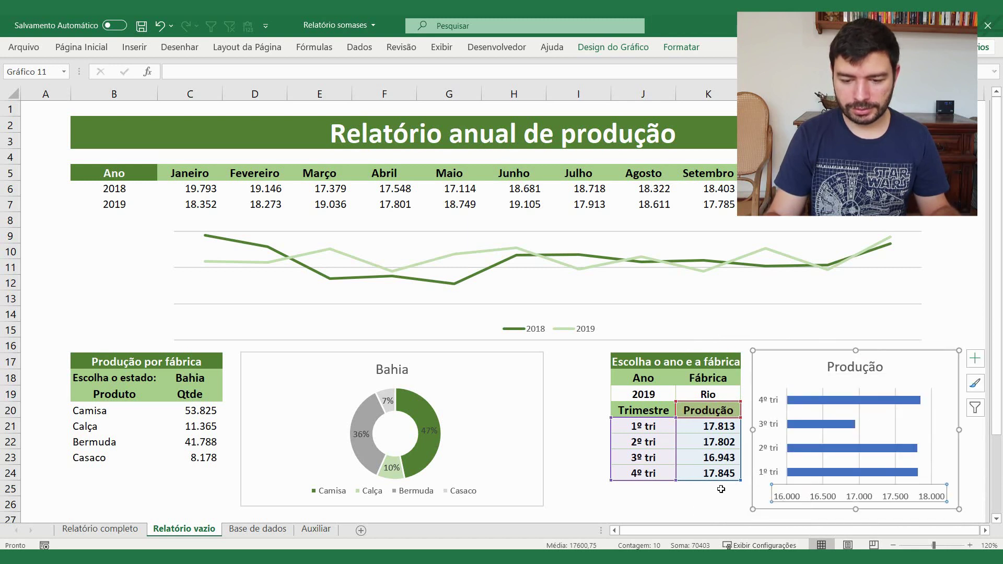
{"action": "key", "text": "Delete"}
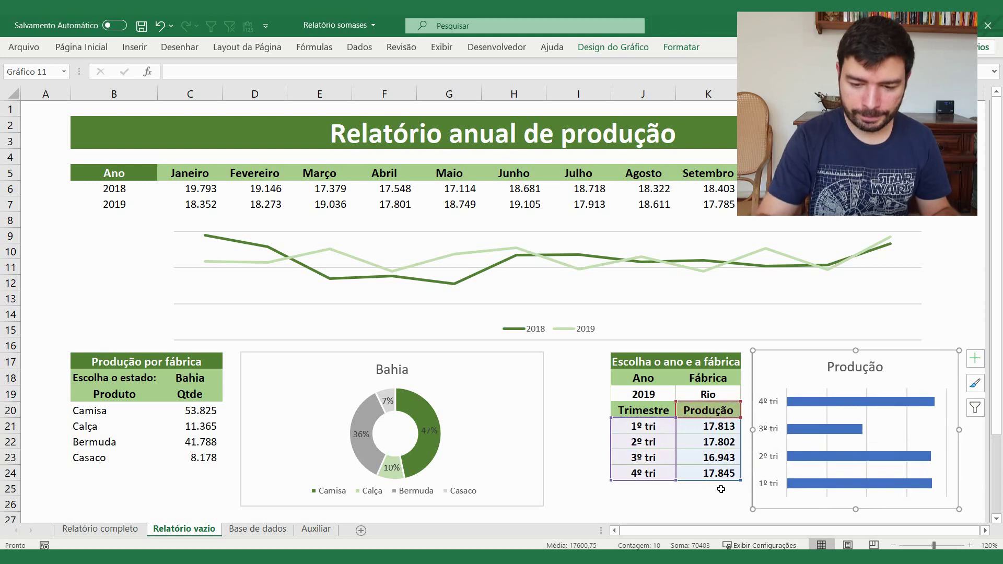
{"action": "left_click", "coordinate": [975, 359]}
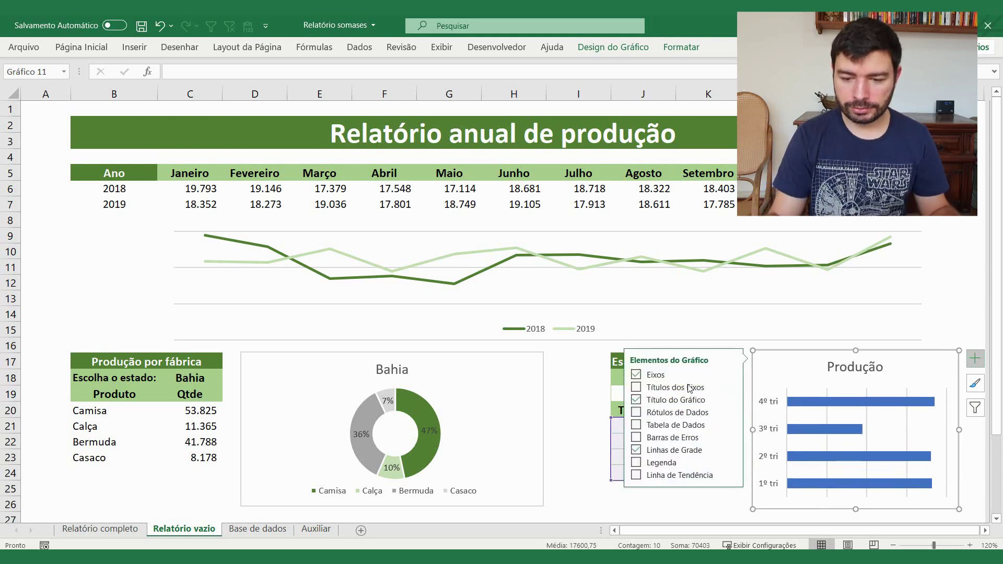
{"action": "left_click", "coordinate": [674, 412]}
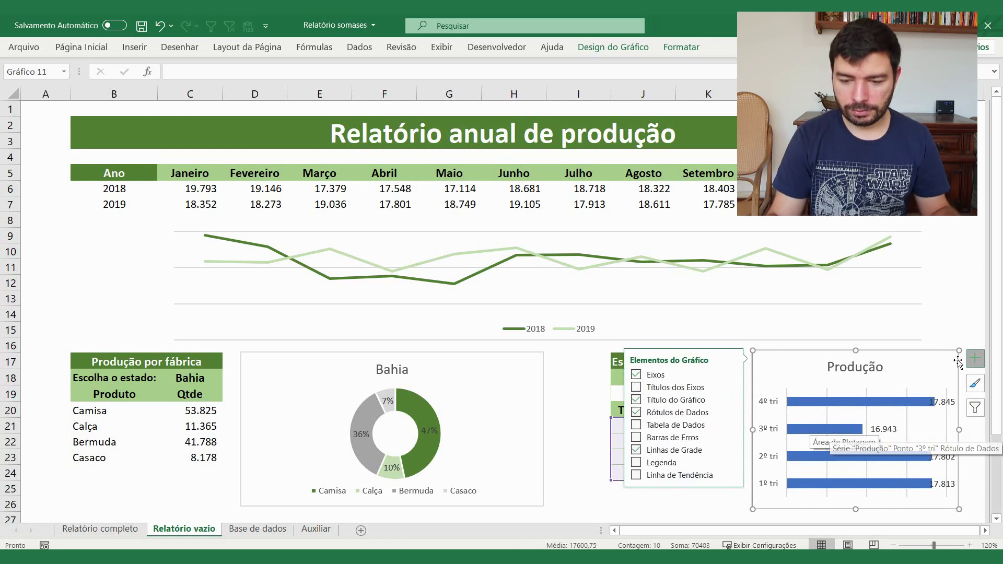
{"action": "left_click", "coordinate": [637, 415]}
{"action": "left_click", "coordinate": [562, 388]}
Add data labels to the Produção bar chart in the Base Interna position
{"action": "left_click", "coordinate": [786, 360]}
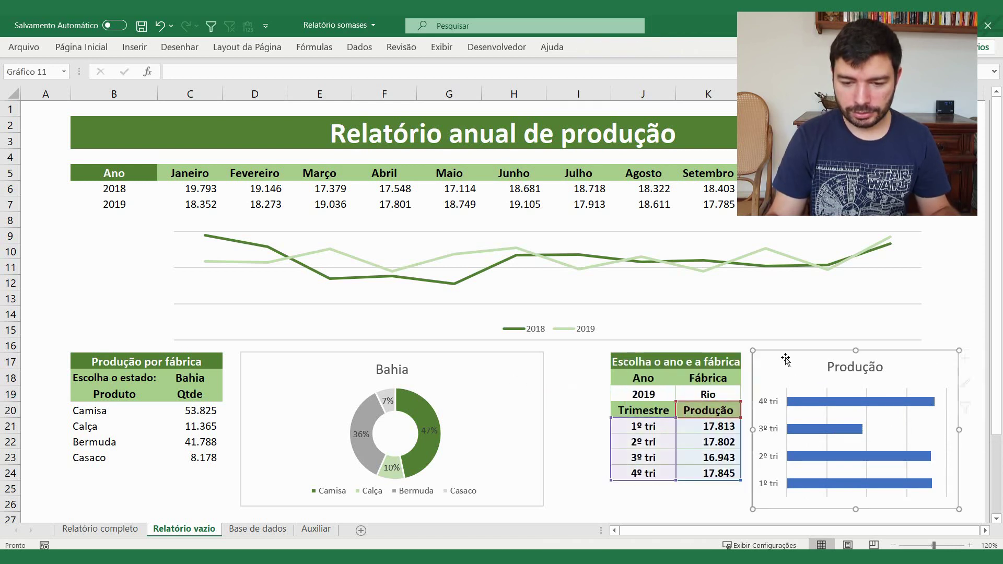
{"action": "left_click", "coordinate": [595, 48]}
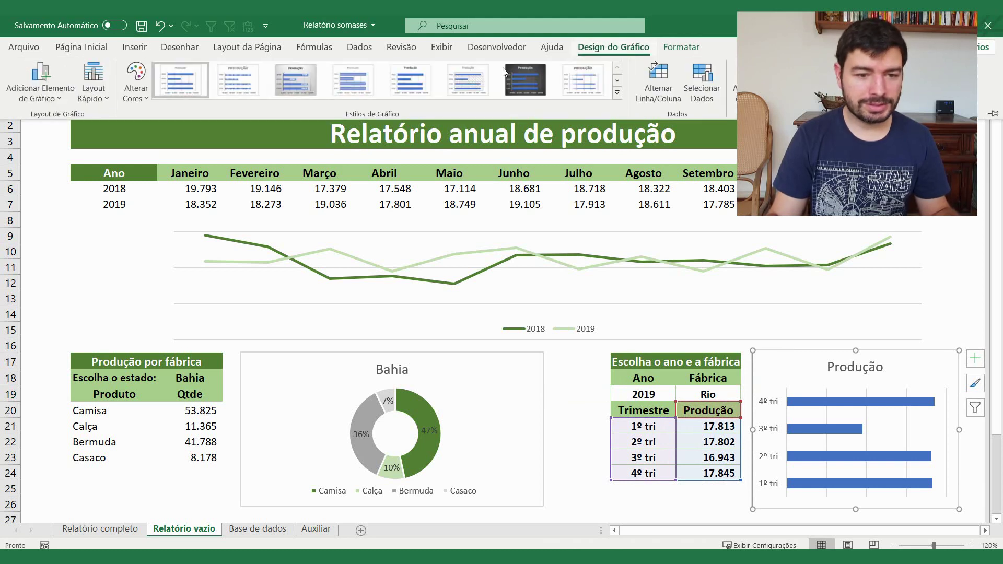
{"action": "left_click", "coordinate": [40, 80]}
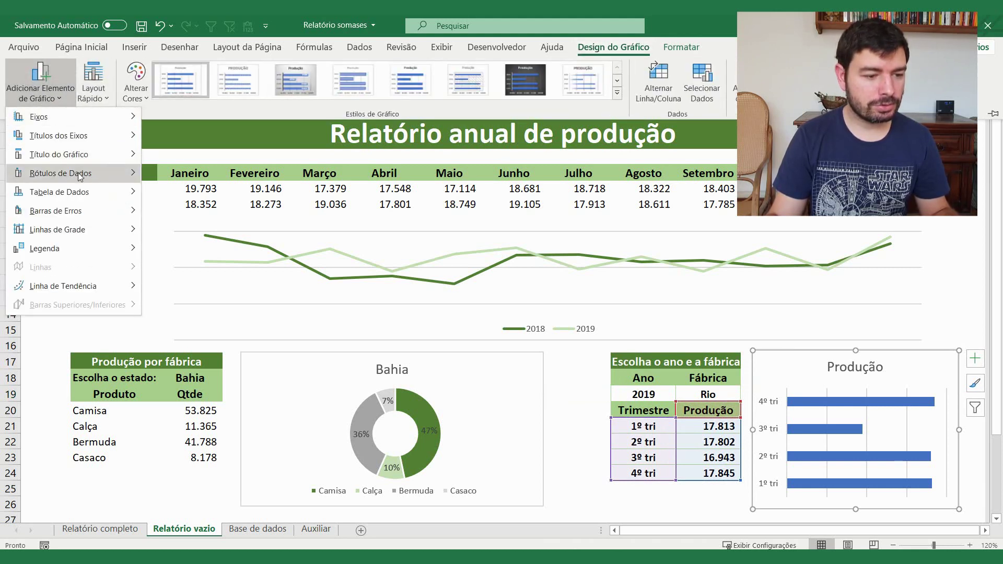
{"action": "mouse_move", "coordinate": [80, 177]}
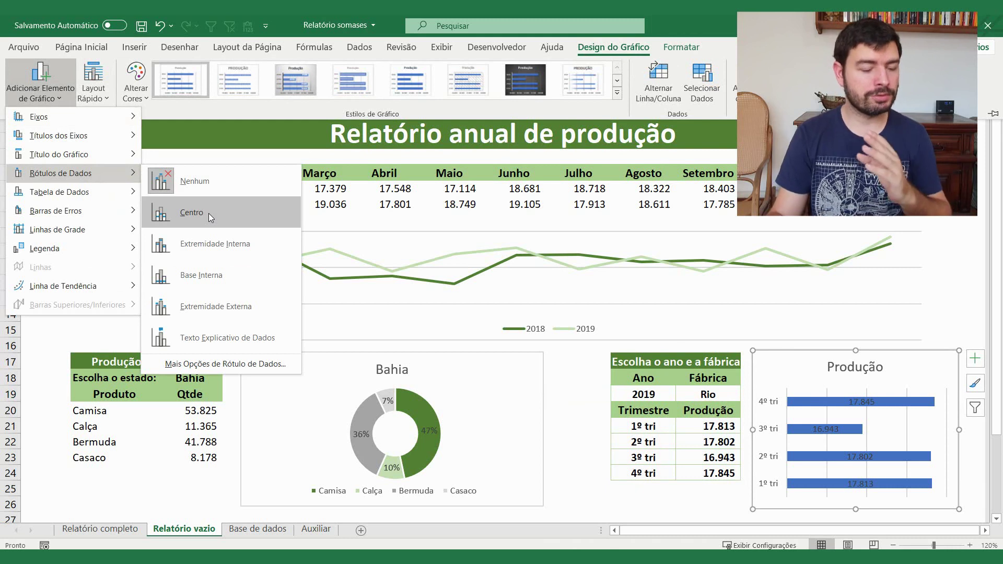
{"action": "left_click", "coordinate": [213, 278]}
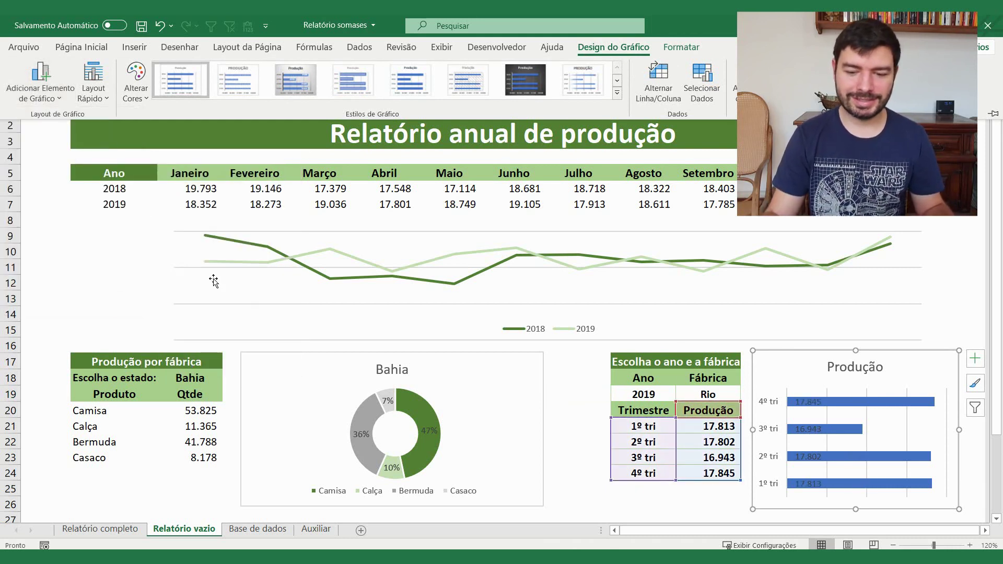
Fill the bars of the Produção series with a light green theme colour
{"action": "left_click", "coordinate": [846, 408]}
{"action": "left_click", "coordinate": [840, 403]}
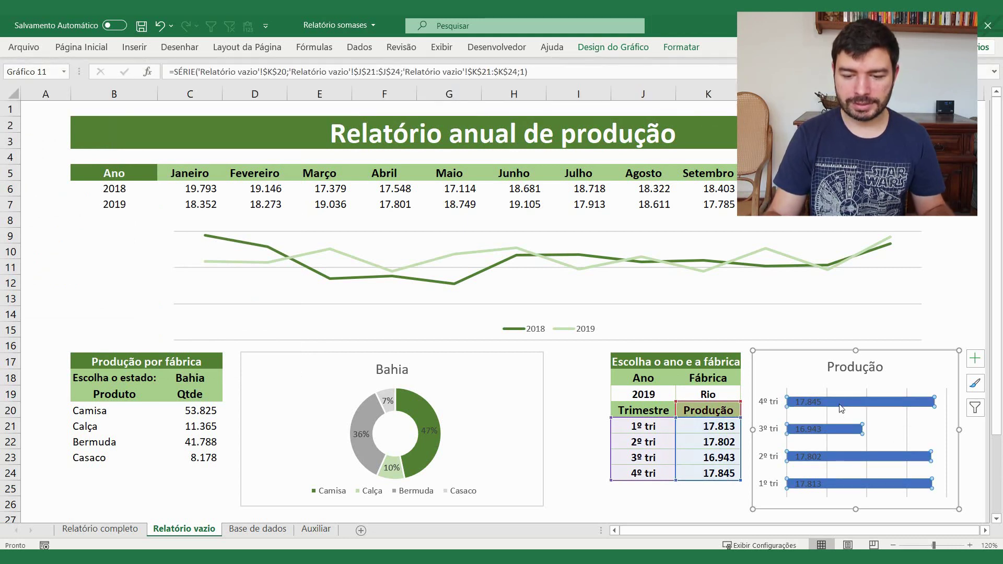
{"action": "left_click", "coordinate": [682, 47]}
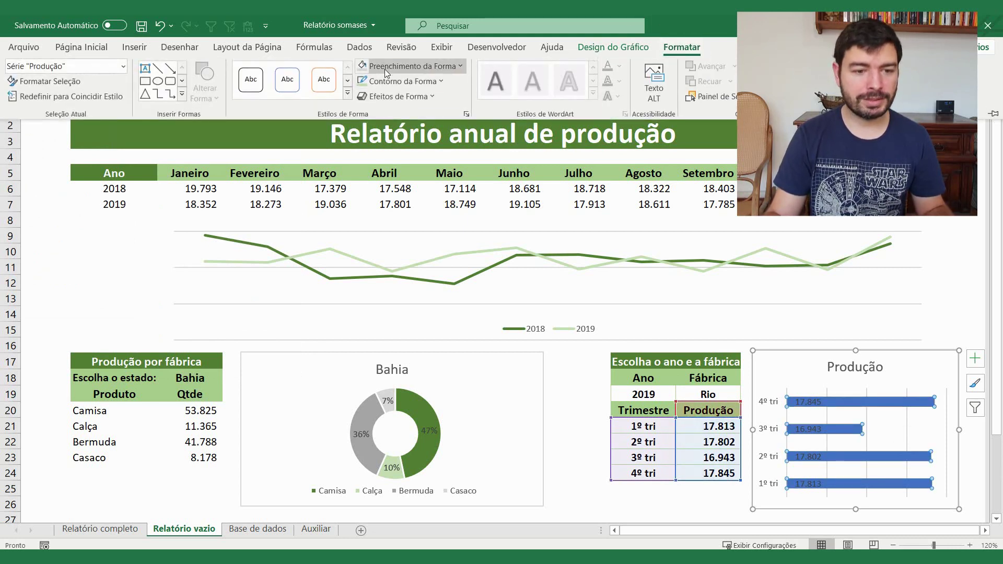
{"action": "left_click", "coordinate": [445, 70]}
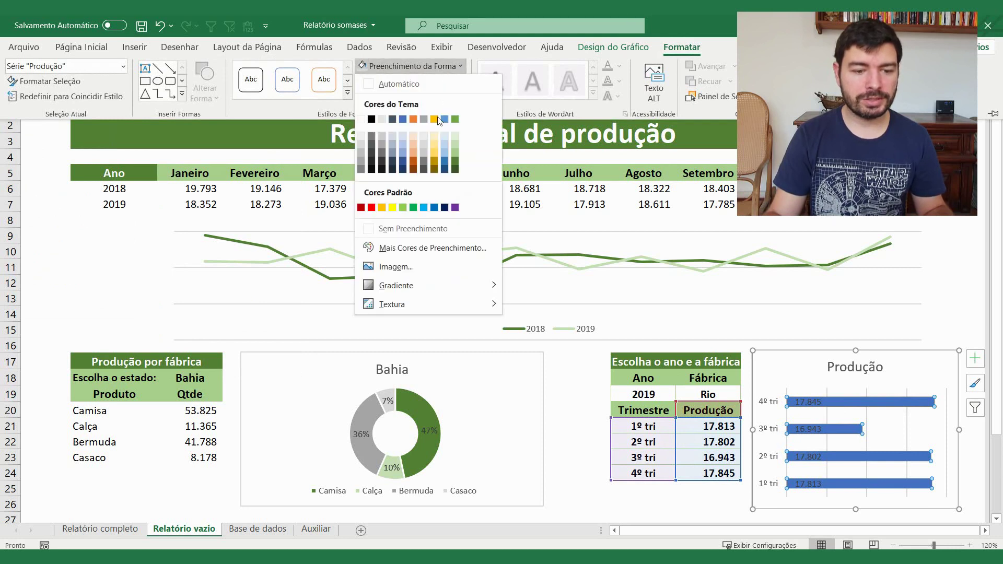
{"action": "left_click", "coordinate": [455, 149]}
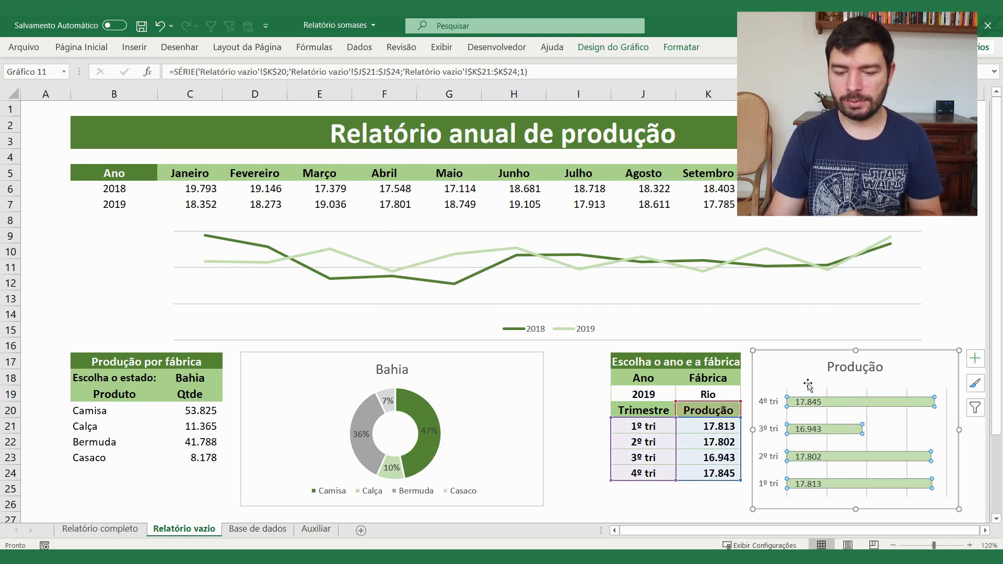
Set the bar chart's quarter axis to show its categories in reverse order
{"action": "left_click", "coordinate": [775, 404]}
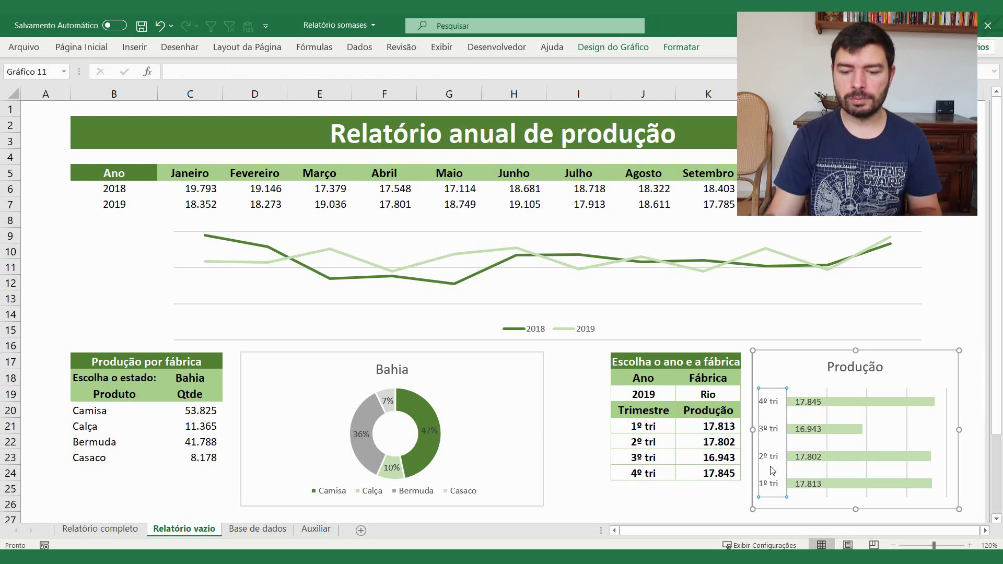
{"action": "double_click", "coordinate": [772, 401]}
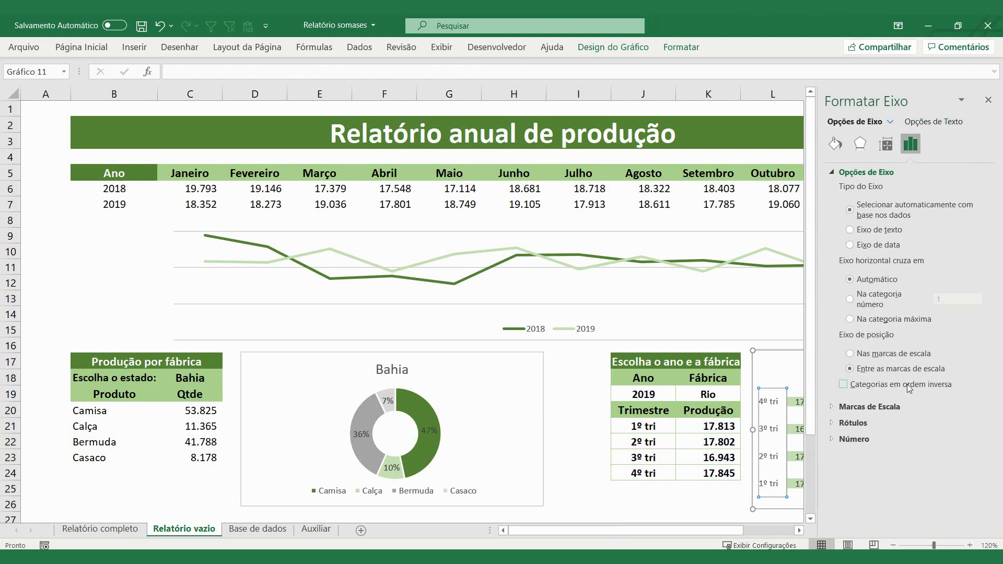
{"action": "left_click", "coordinate": [877, 387]}
{"action": "left_click", "coordinate": [987, 100]}
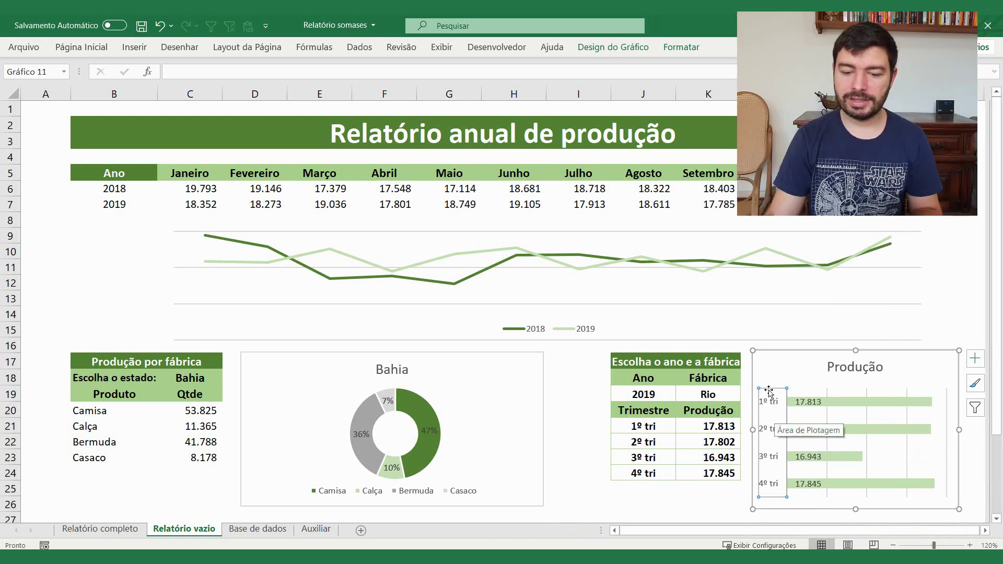
{"action": "left_click", "coordinate": [722, 514]}
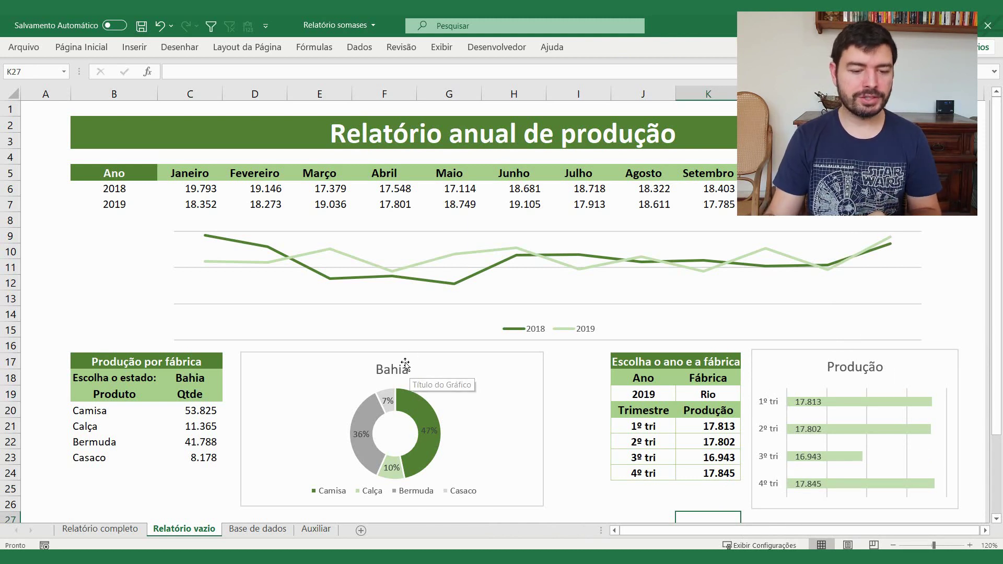
In Auxiliar cell F2, start a title formula joining the factory in Relatório vazio K19 with a space: ='Relatório vazio'!K19&" "&
{"action": "left_click", "coordinate": [710, 396]}
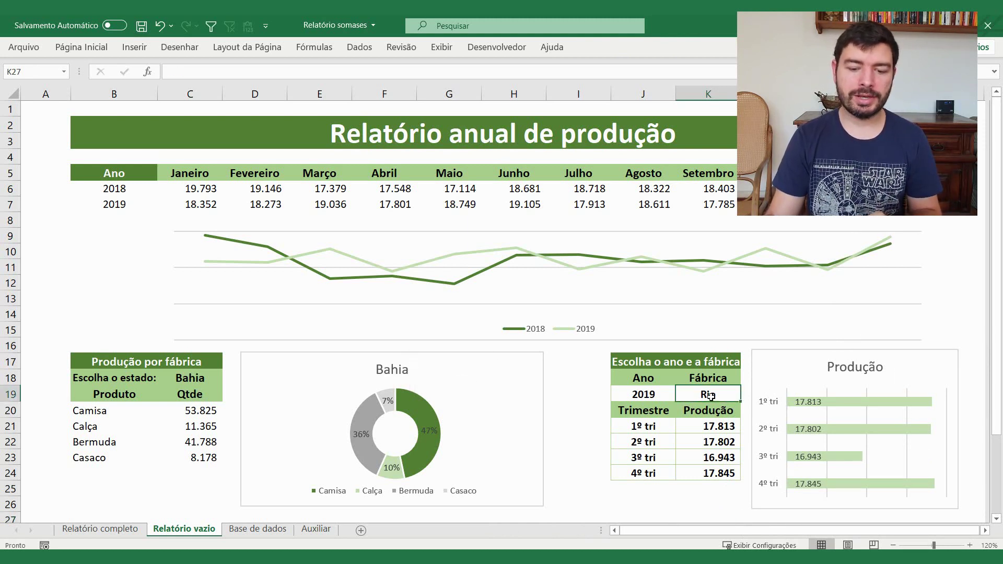
{"action": "left_click", "coordinate": [651, 398]}
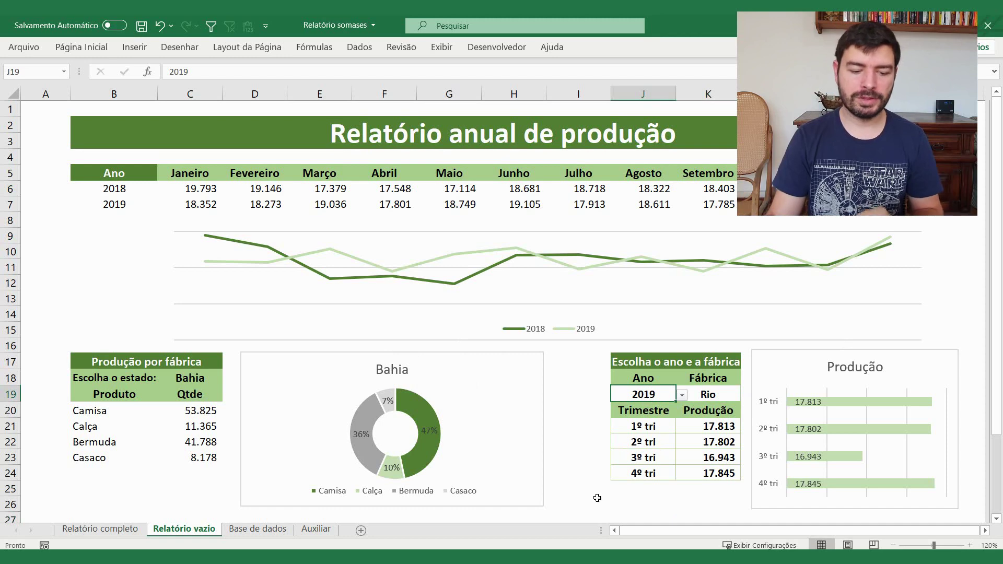
{"action": "left_click", "coordinate": [314, 529]}
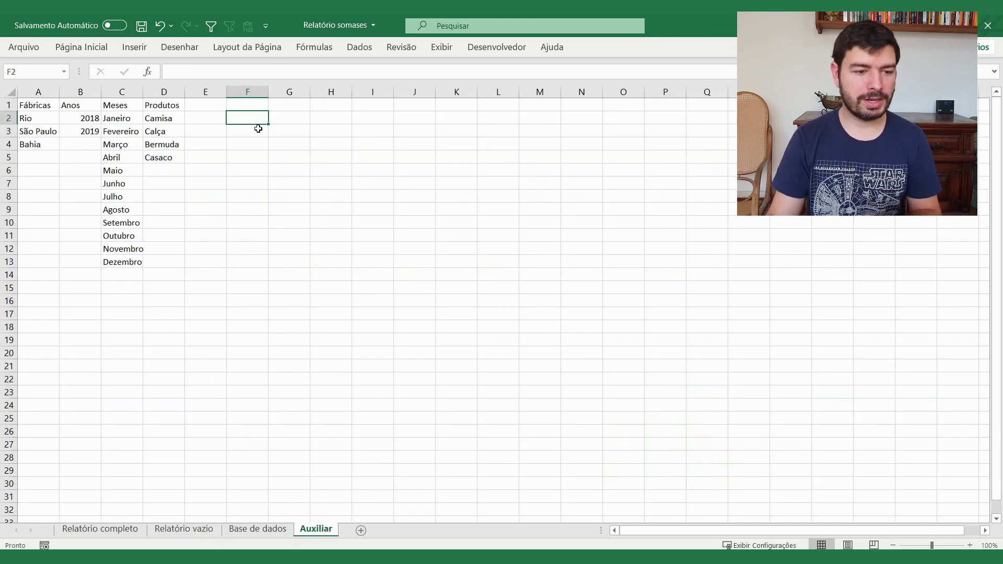
{"action": "type", "text": "="}
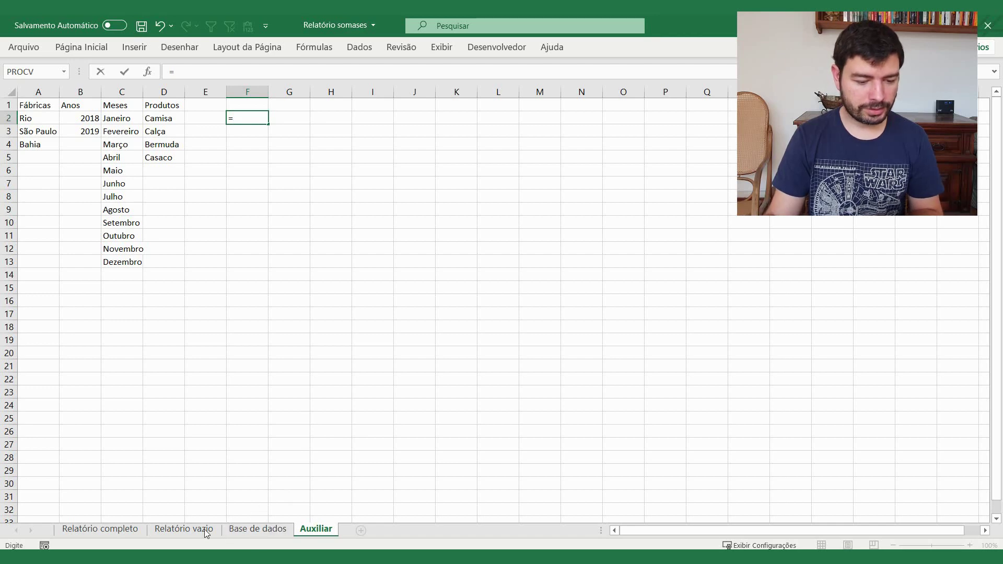
{"action": "left_click", "coordinate": [184, 529]}
{"action": "left_click", "coordinate": [712, 398]}
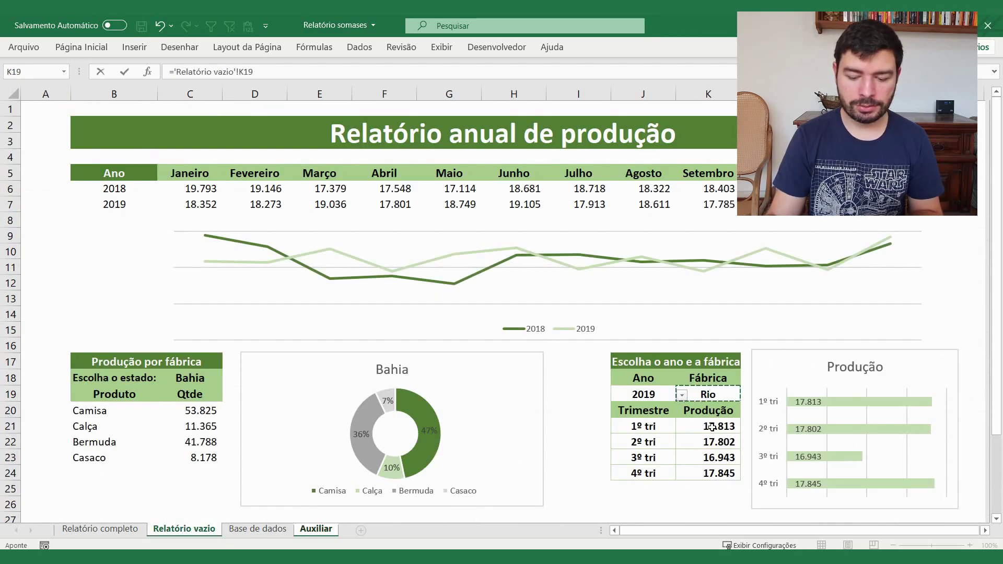
{"action": "type", "text": "&\" \"&"}
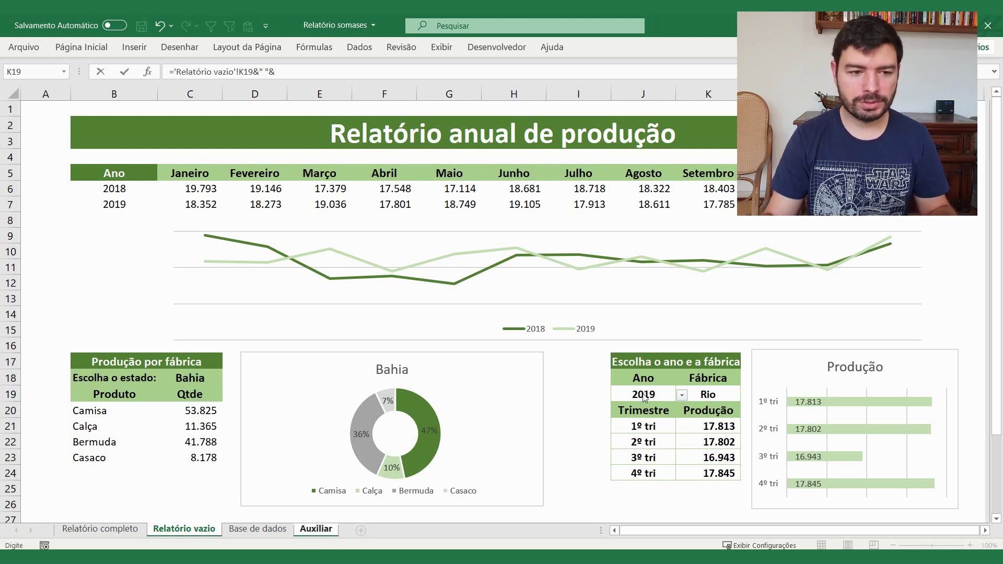
Complete the title formula in Auxiliar F2 by appending the year from J19: ='Relatório vazio'!K19&" "&'Relatório vazio'!J19
{"action": "key", "text": "F2"}
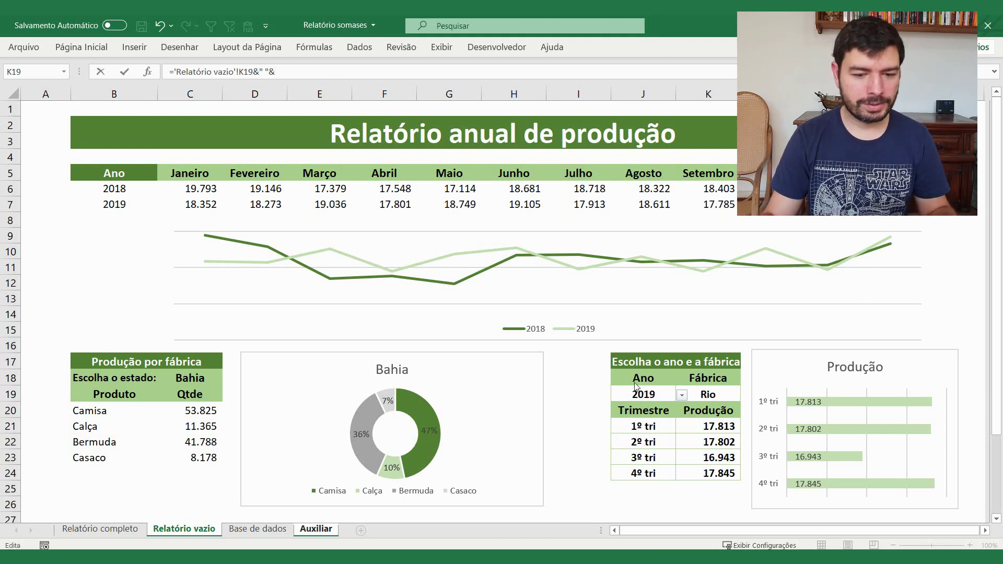
{"action": "left_click", "coordinate": [692, 394]}
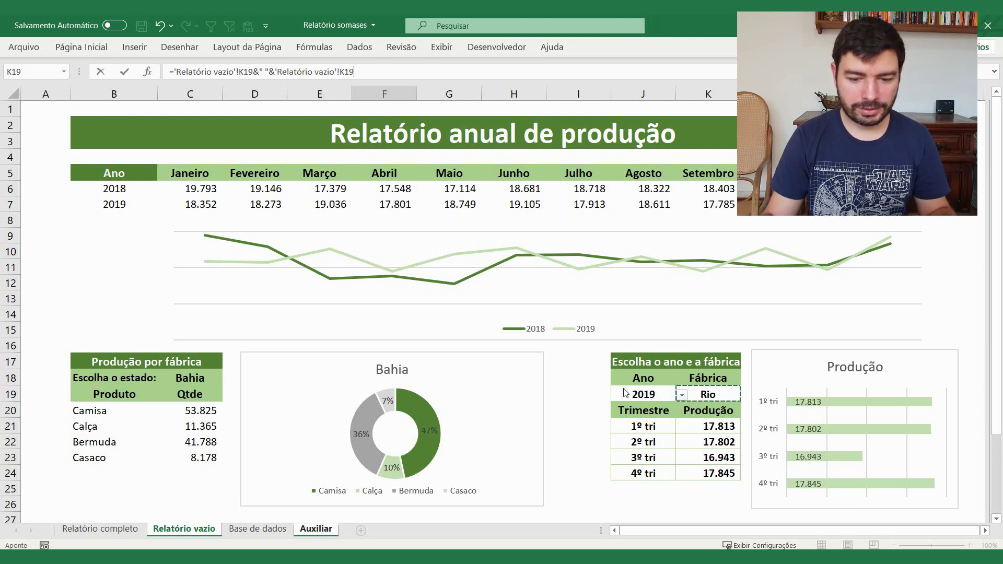
{"action": "left_click", "coordinate": [348, 72]}
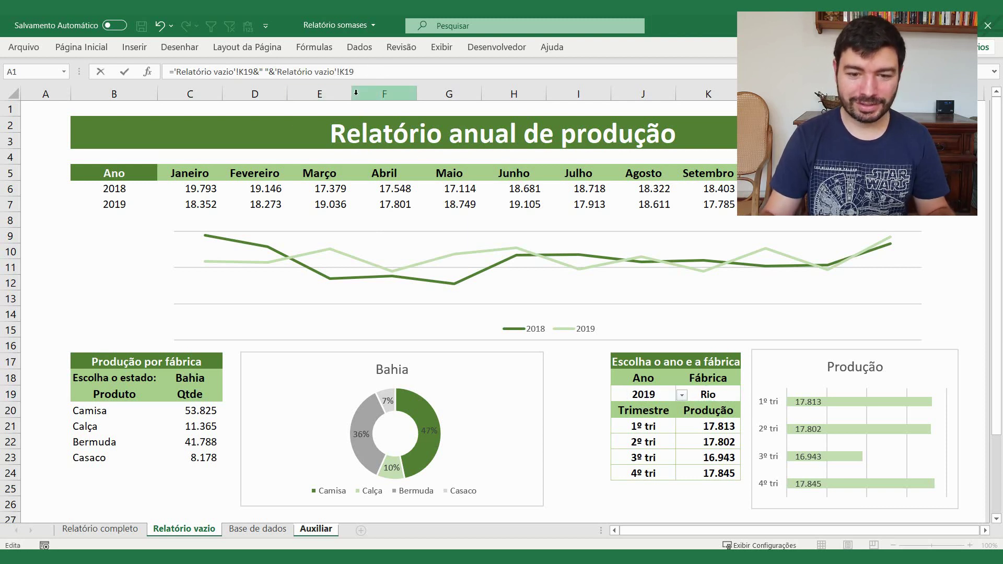
{"action": "key", "text": "BackSpace"}
{"action": "type", "text": "J"}
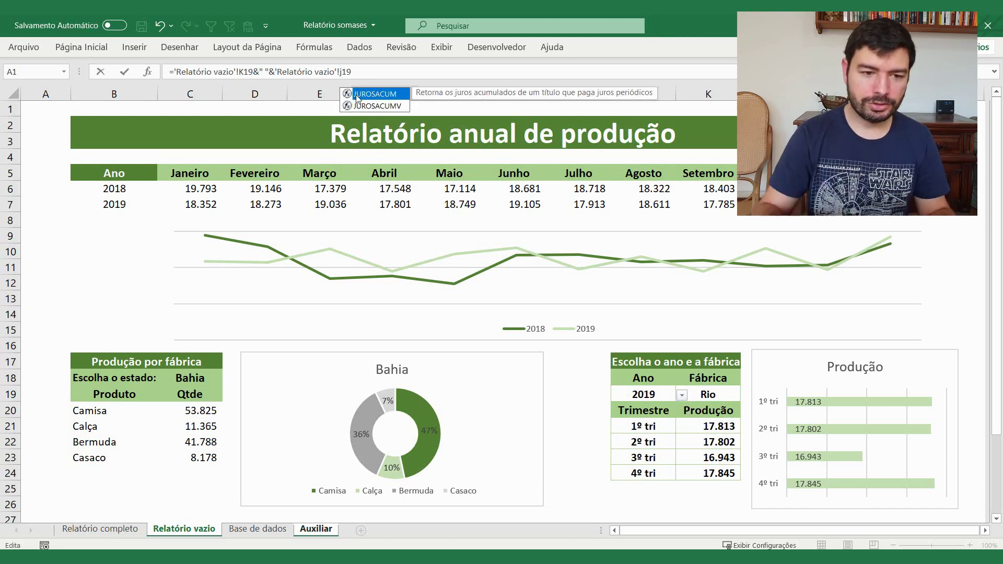
{"action": "left_click", "coordinate": [360, 71]}
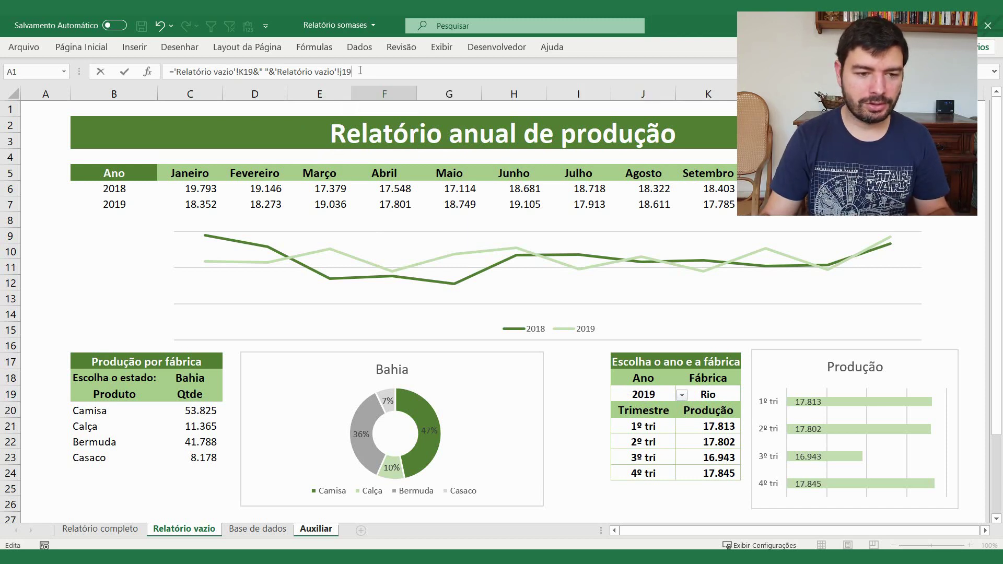
{"action": "key", "text": "Return"}
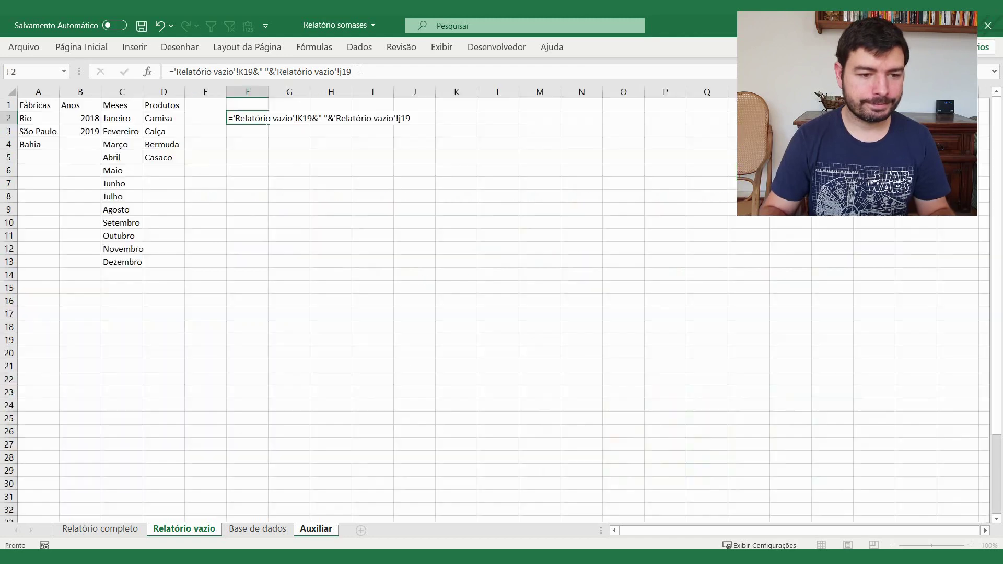
{"action": "left_click", "coordinate": [256, 114]}
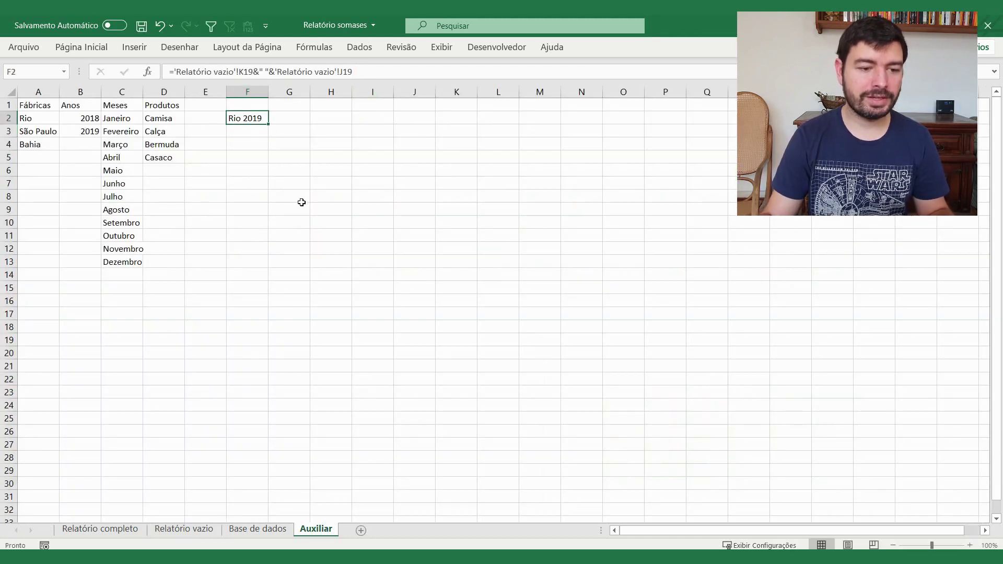
Link the title of the Produção bar chart on the Relatório vazio sheet to Auxiliar cell F2
{"action": "left_click", "coordinate": [255, 529]}
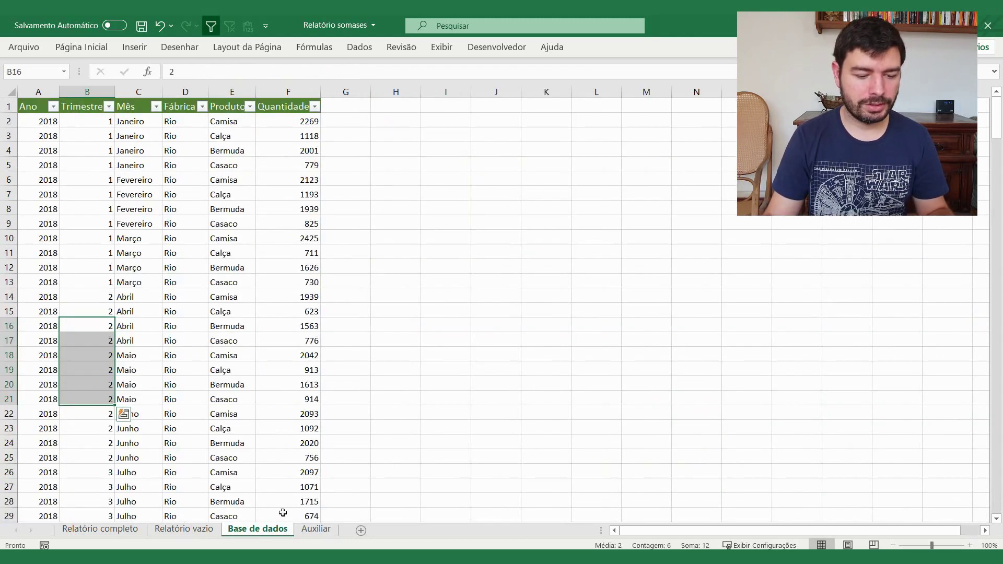
{"action": "left_click", "coordinate": [180, 528]}
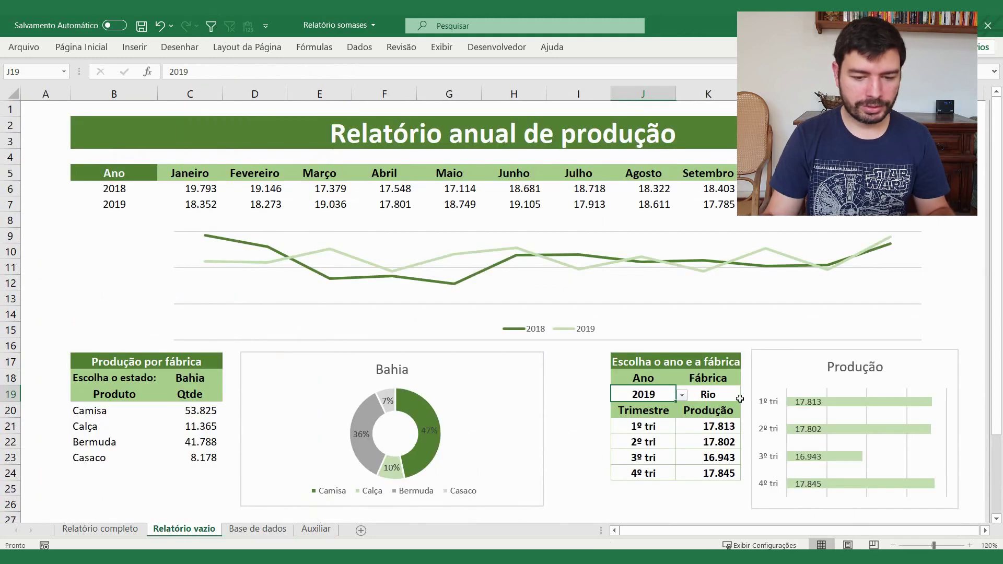
{"action": "left_click", "coordinate": [840, 368]}
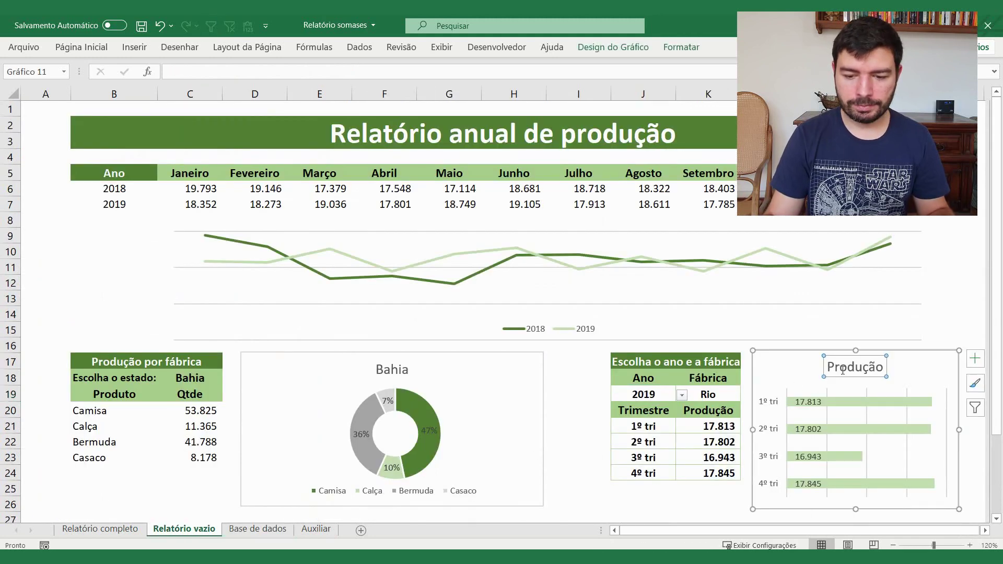
{"action": "left_click", "coordinate": [256, 71]}
{"action": "type", "text": "="}
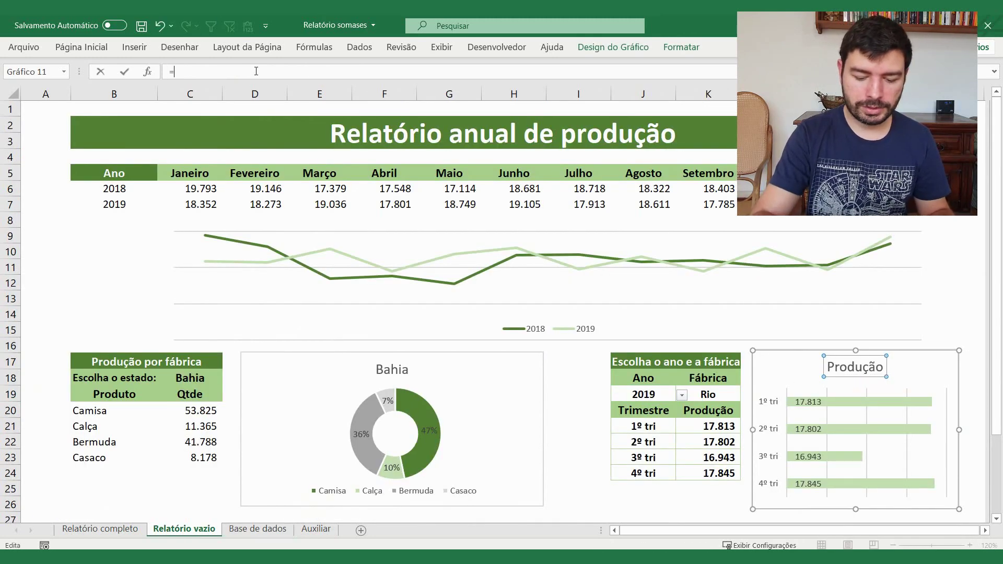
{"action": "left_click", "coordinate": [317, 529]}
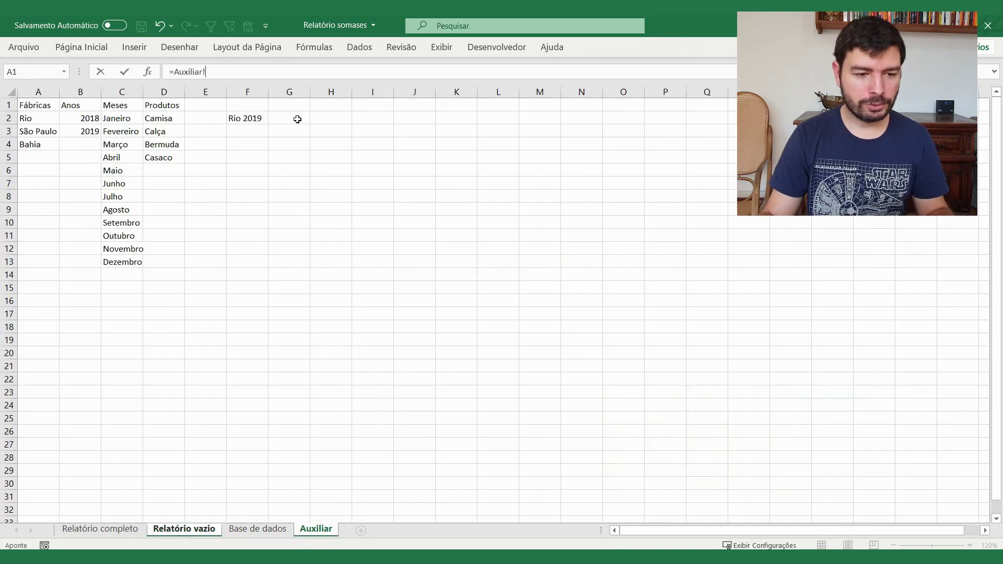
{"action": "left_click", "coordinate": [253, 119]}
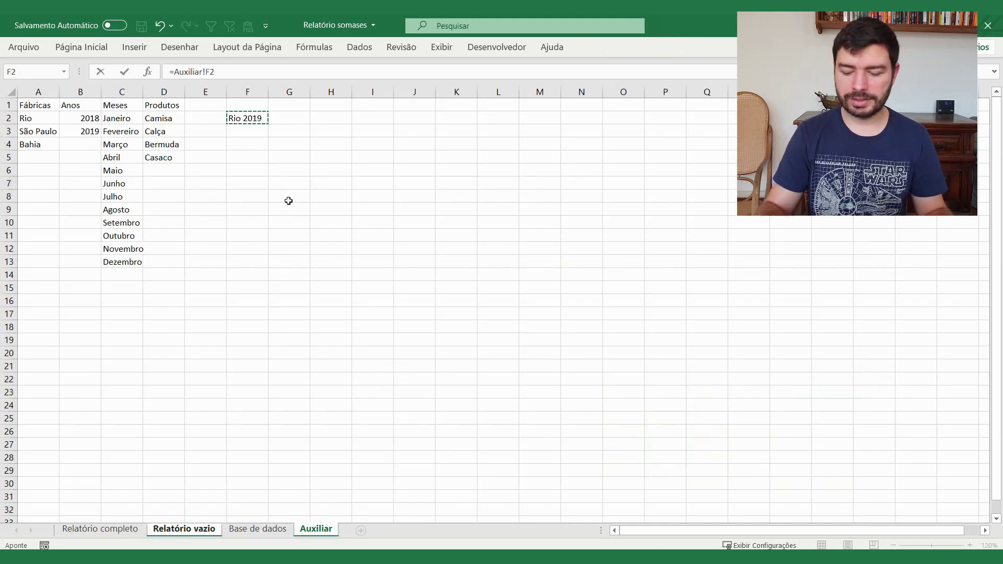
{"action": "key", "text": "Return"}
Set the quarterly table's year in J19 to 2018 and its factory in K19 to São Paulo
{"action": "left_click", "coordinate": [681, 395]}
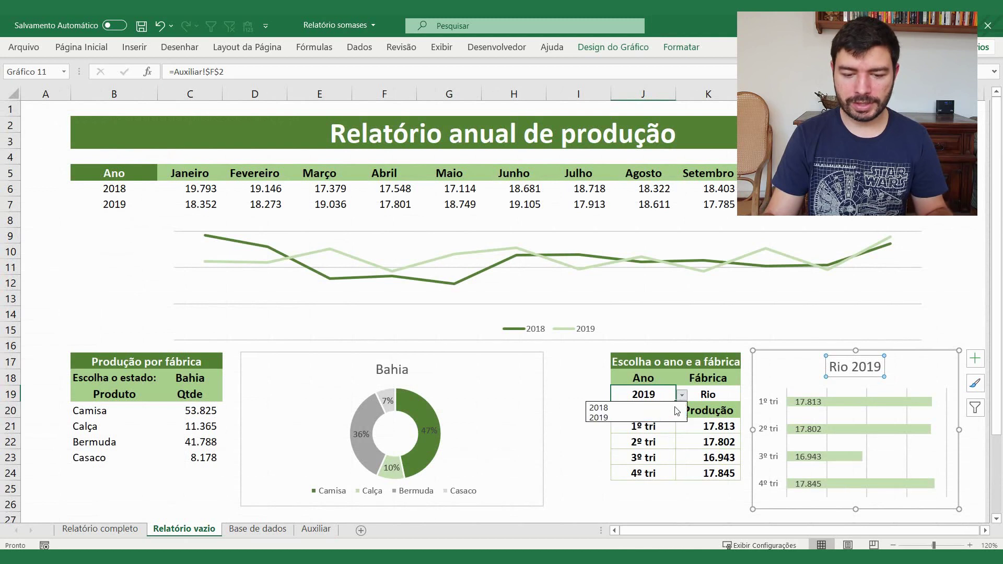
{"action": "left_click", "coordinate": [675, 411]}
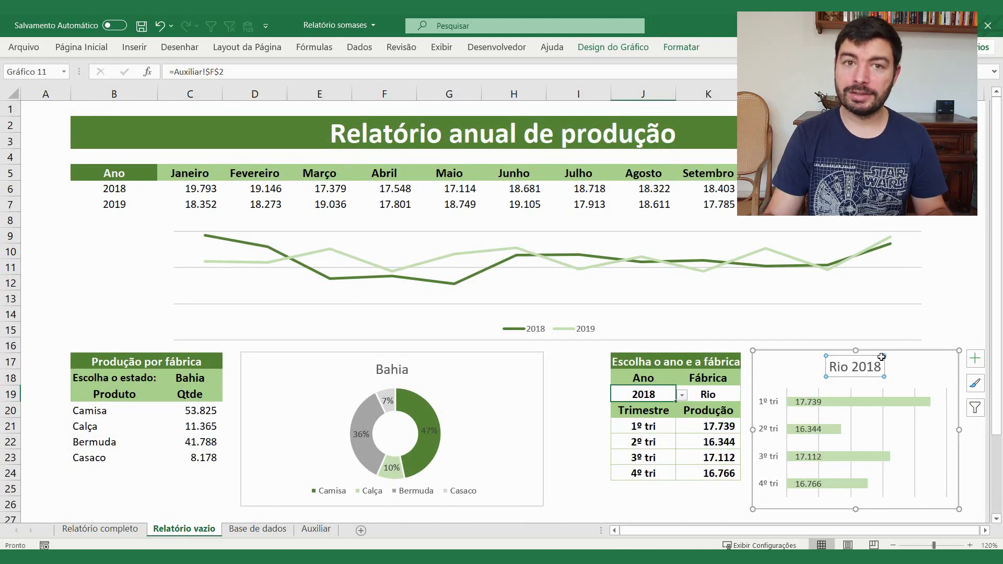
{"action": "left_click", "coordinate": [728, 396]}
{"action": "left_click", "coordinate": [747, 395]}
{"action": "left_click", "coordinate": [724, 418]}
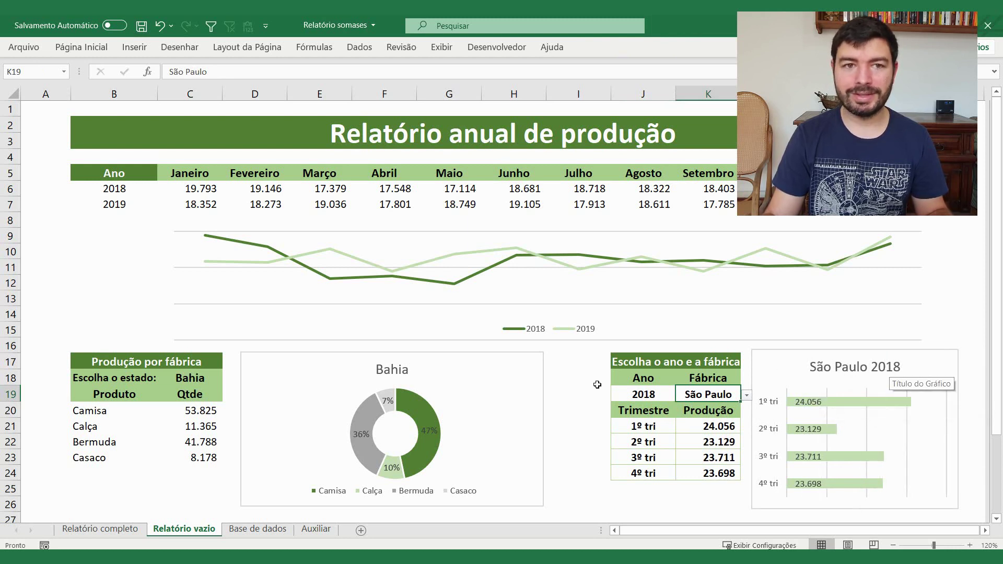
{"action": "left_click", "coordinate": [580, 382]}
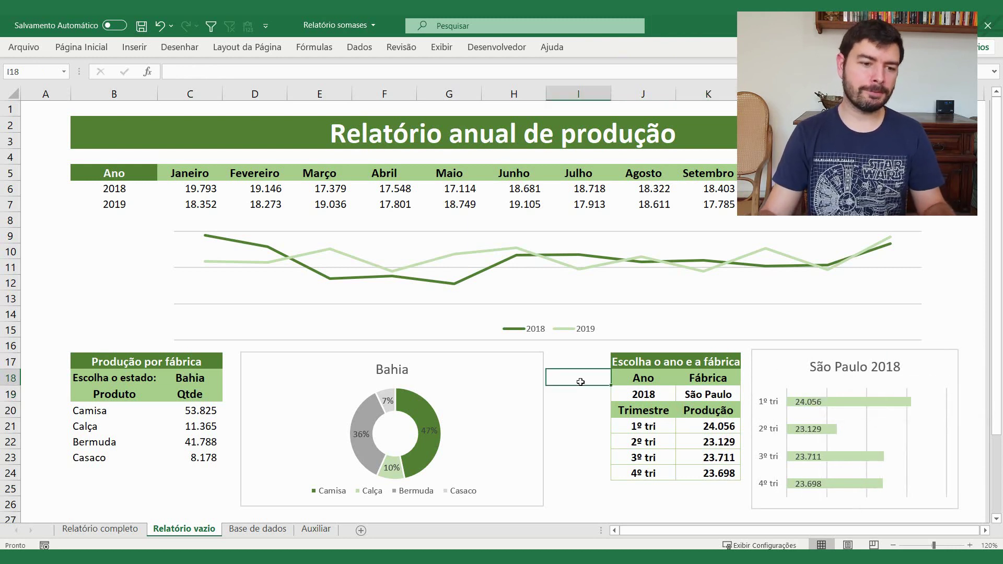